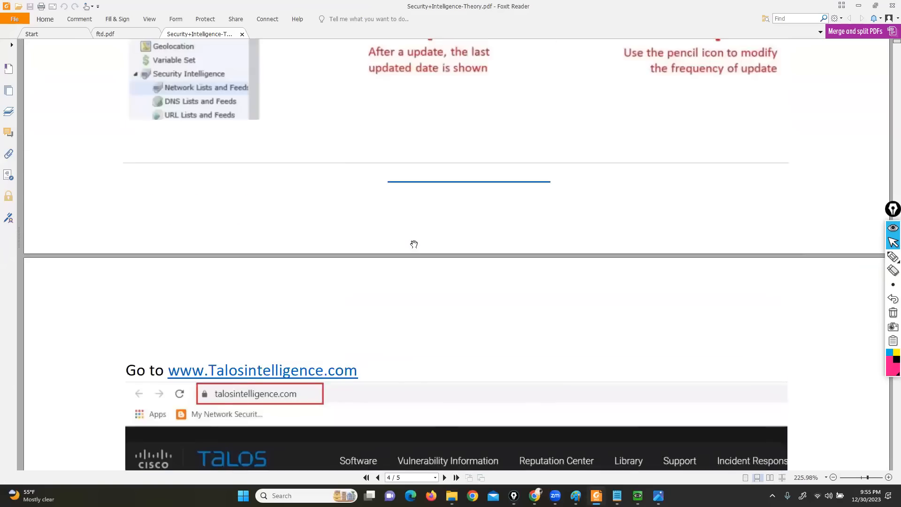
Review the Security Intelligence theory PDF, from the introduction and traffic flow diagrams to the Cisco Intelligence Feed section
{"action": "scroll", "coordinate": [414, 244], "scroll_direction": "up", "scroll_amount": 15}
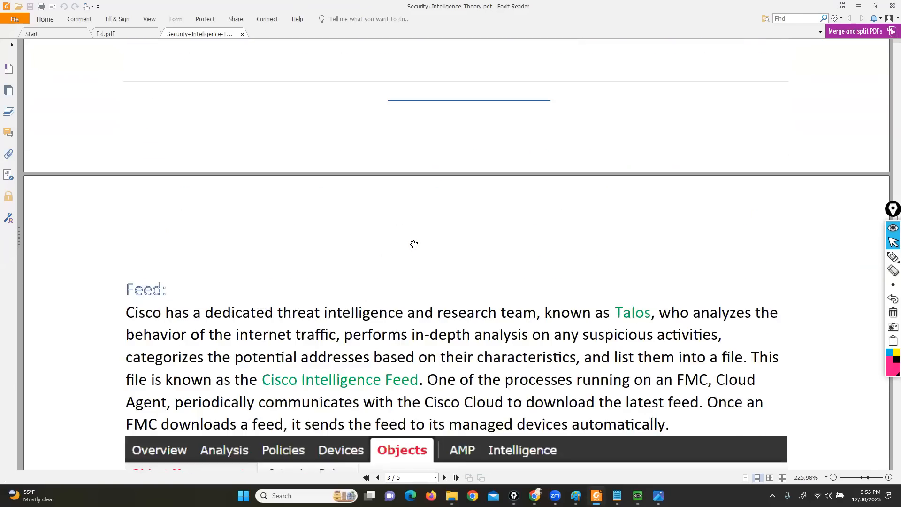
{"action": "scroll", "coordinate": [414, 244], "scroll_direction": "up", "scroll_amount": 15}
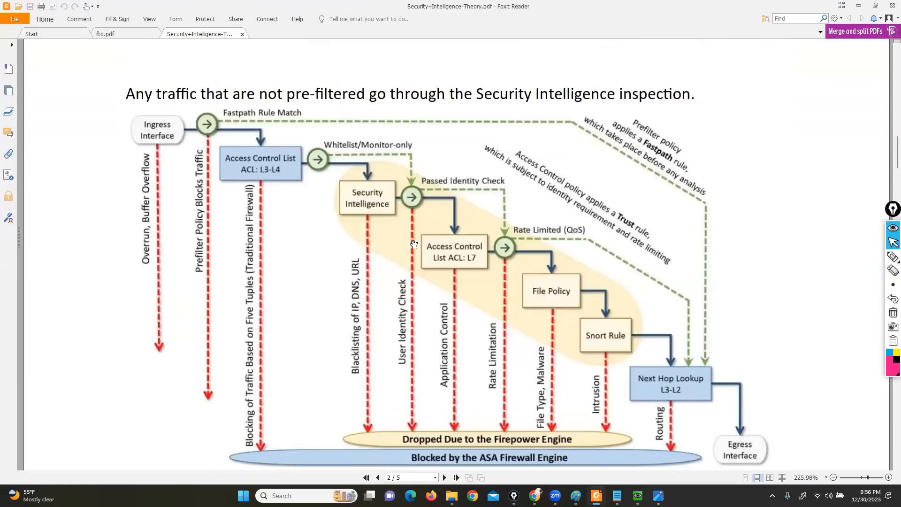
{"action": "scroll", "coordinate": [414, 245], "scroll_direction": "up", "scroll_amount": 8}
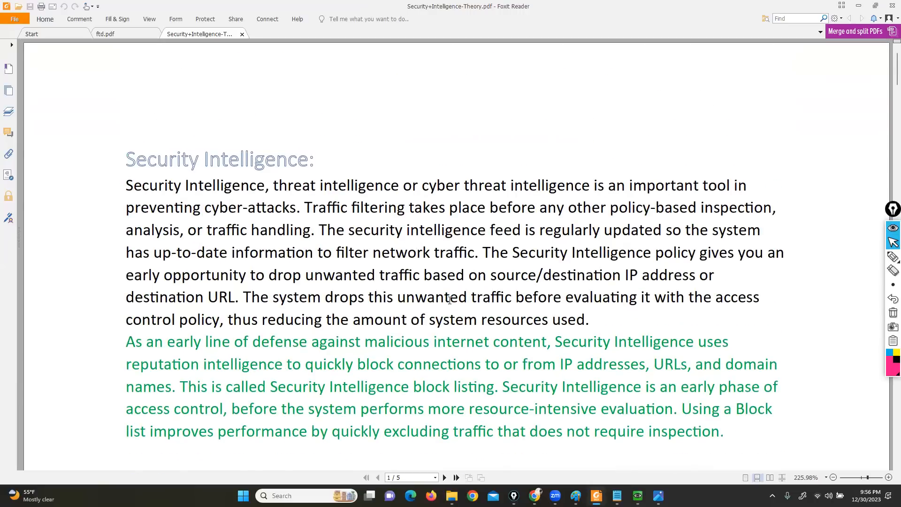
{"action": "scroll", "coordinate": [449, 300], "scroll_direction": "down", "scroll_amount": 8}
{"action": "scroll", "coordinate": [449, 300], "scroll_direction": "down", "scroll_amount": 10}
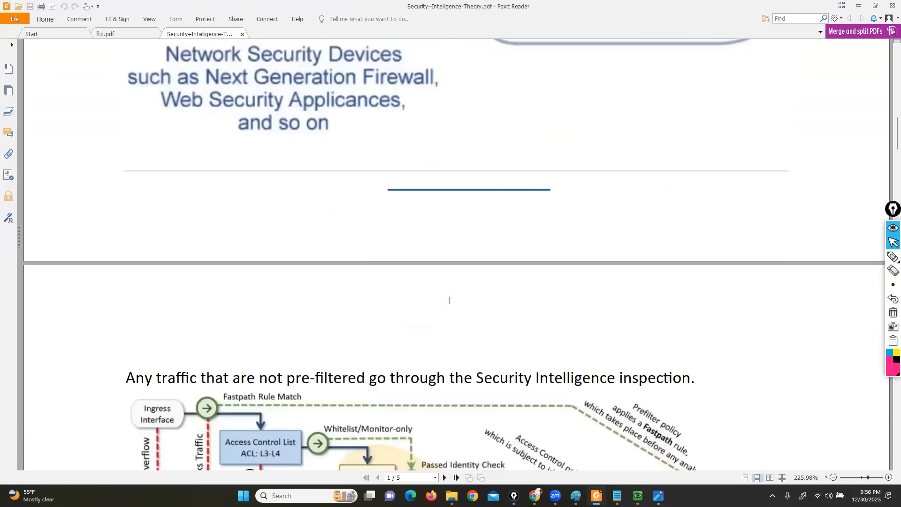
{"action": "scroll", "coordinate": [449, 300], "scroll_direction": "down", "scroll_amount": 12}
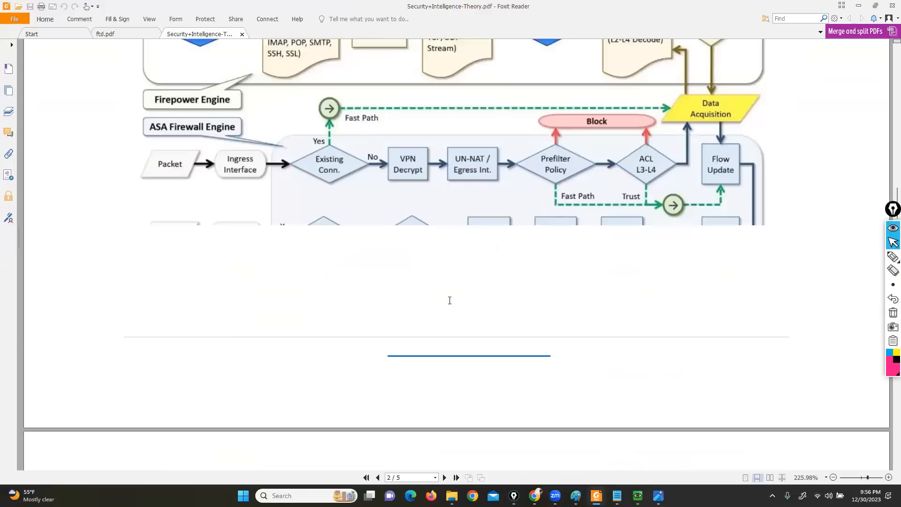
{"action": "scroll", "coordinate": [449, 300], "scroll_direction": "down", "scroll_amount": 3}
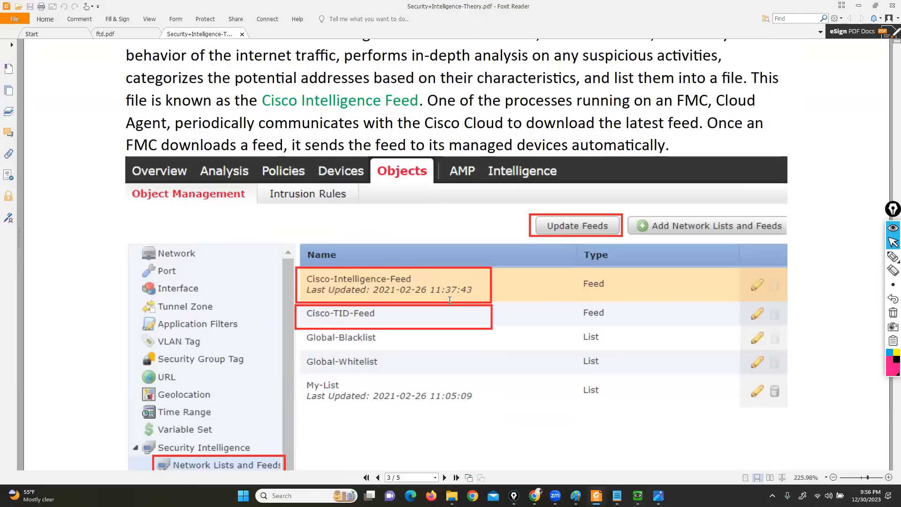
{"action": "scroll", "coordinate": [365, 265], "scroll_direction": "down", "scroll_amount": 2}
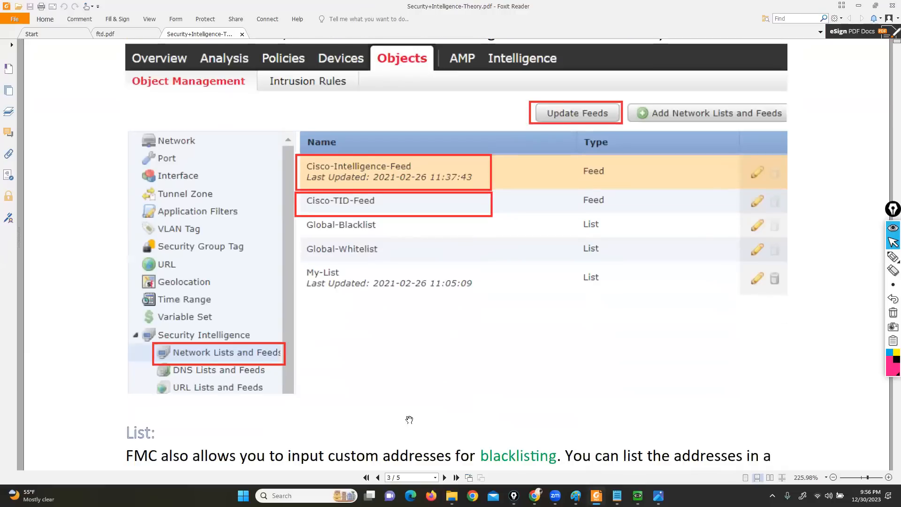
Switch to Firepower Management Center on the MGMT-PC console, open Object Management and expand the Security Intelligence category
{"action": "left_click", "coordinate": [534, 496]}
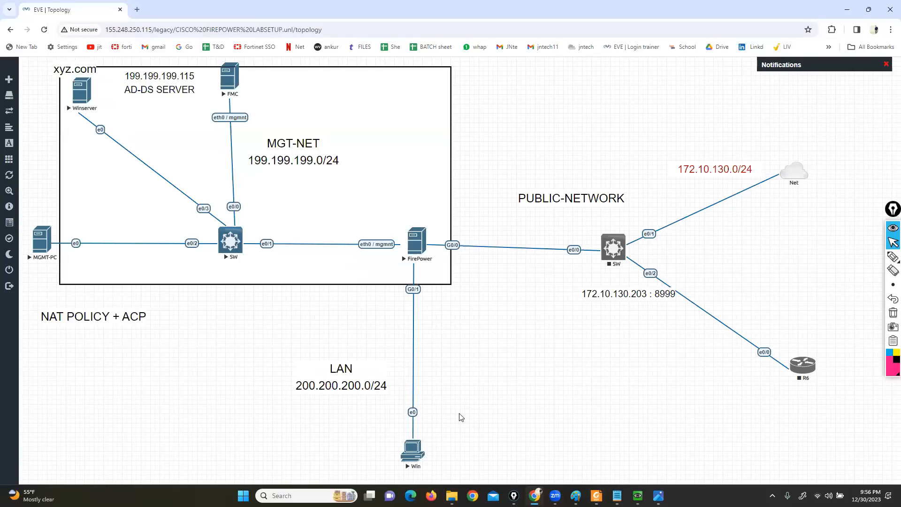
{"action": "left_click", "coordinate": [637, 496]}
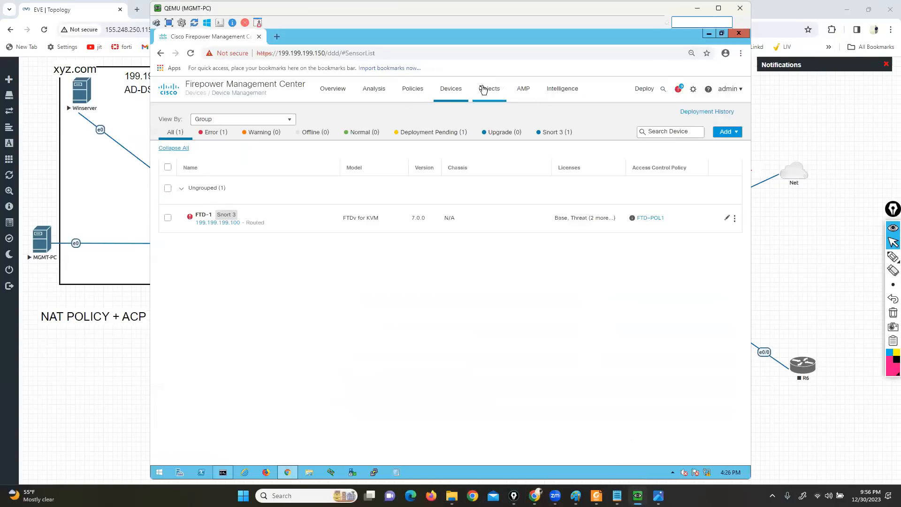
{"action": "mouse_move", "coordinate": [488, 90]}
{"action": "left_click", "coordinate": [494, 116]}
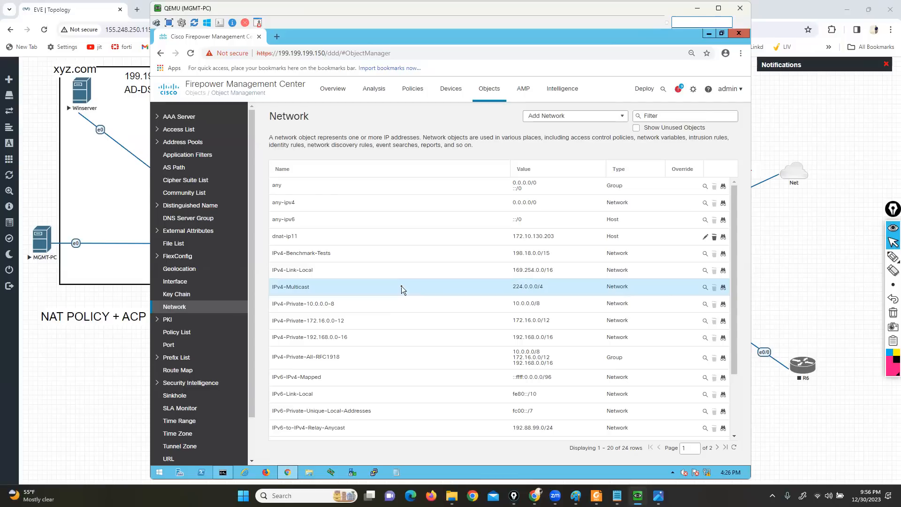
{"action": "left_click", "coordinate": [157, 383]}
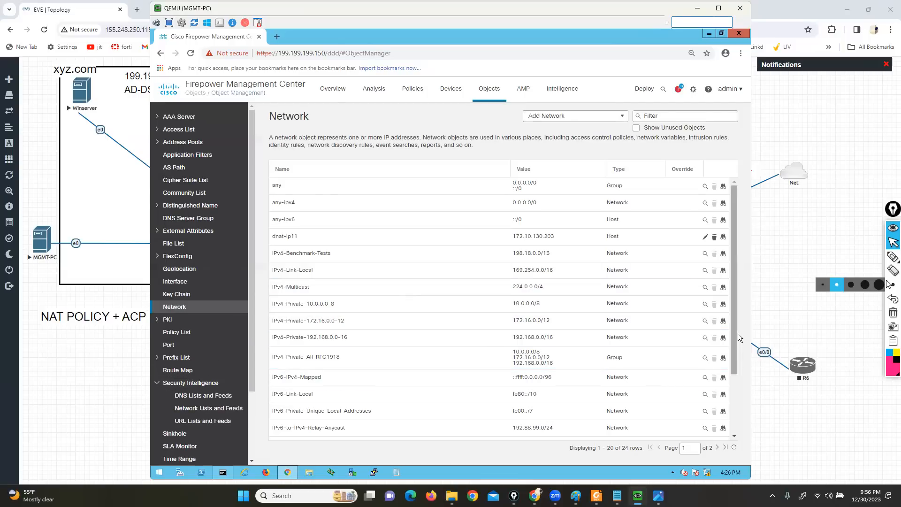
Mark the DNS, Network and URL Lists and Feeds entries with freehand pen strokes
{"action": "left_click", "coordinate": [871, 259]}
{"action": "left_click_drag", "start_coordinate": [118, 392], "coordinate": [168, 392]}
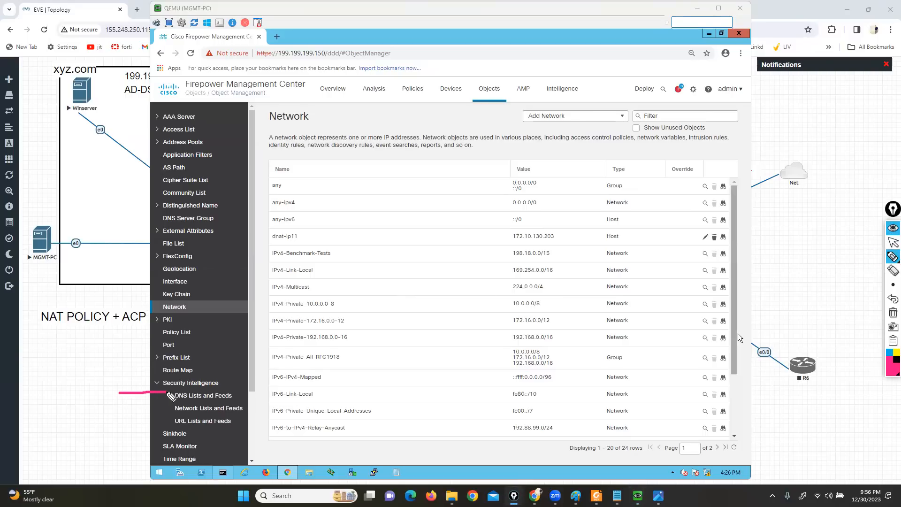
{"action": "left_click_drag", "start_coordinate": [117, 416], "coordinate": [168, 413]}
{"action": "left_click_drag", "start_coordinate": [119, 458], "coordinate": [169, 422]}
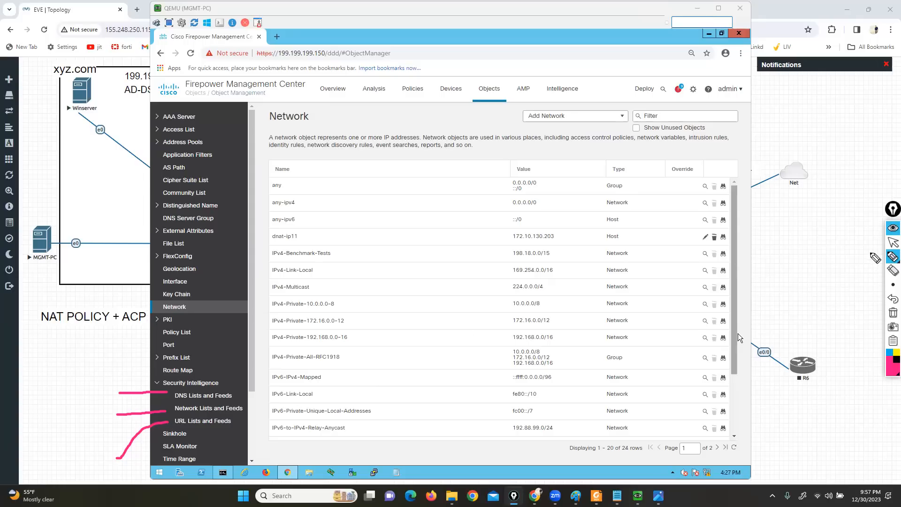
{"action": "left_click", "coordinate": [892, 242]}
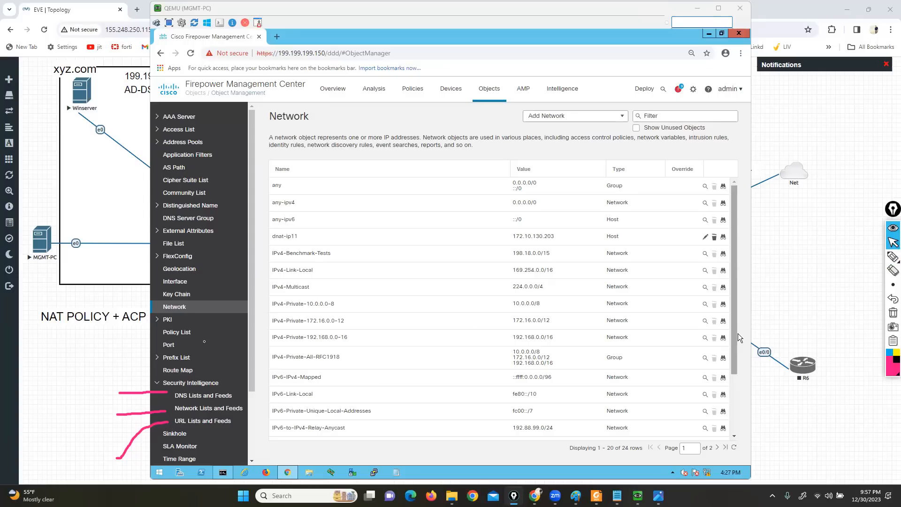
Open the Network Lists and Feeds page and mark Cisco-Intelligence-Feed and Update Feeds with the pen
{"action": "left_click", "coordinate": [202, 408]}
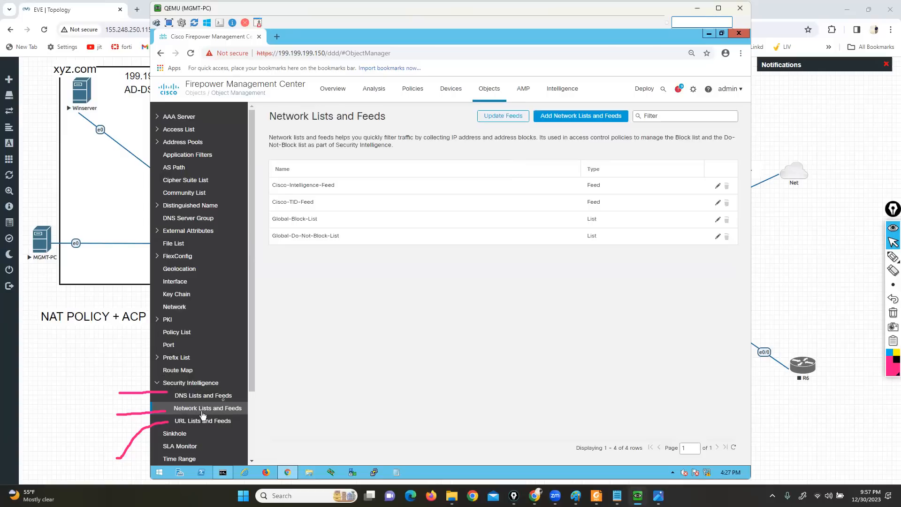
{"action": "left_click", "coordinate": [892, 256]}
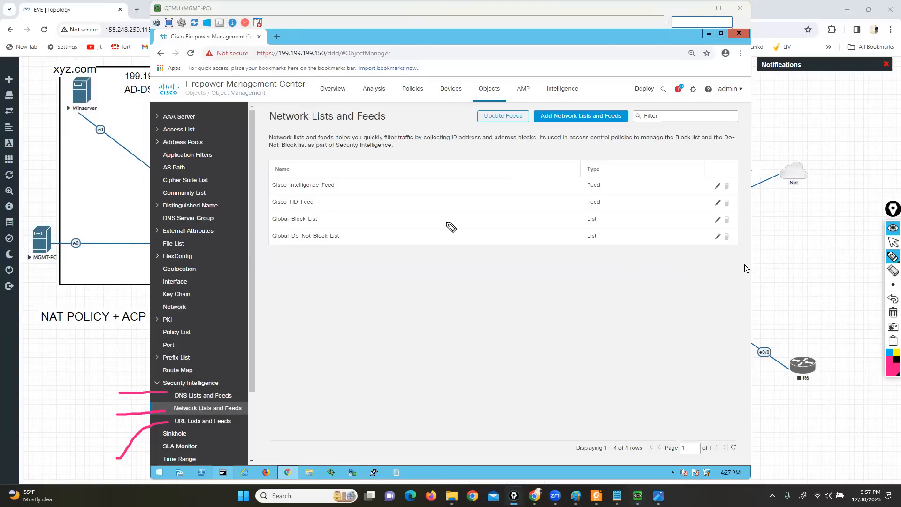
{"action": "left_click_drag", "start_coordinate": [262, 193], "coordinate": [341, 192]}
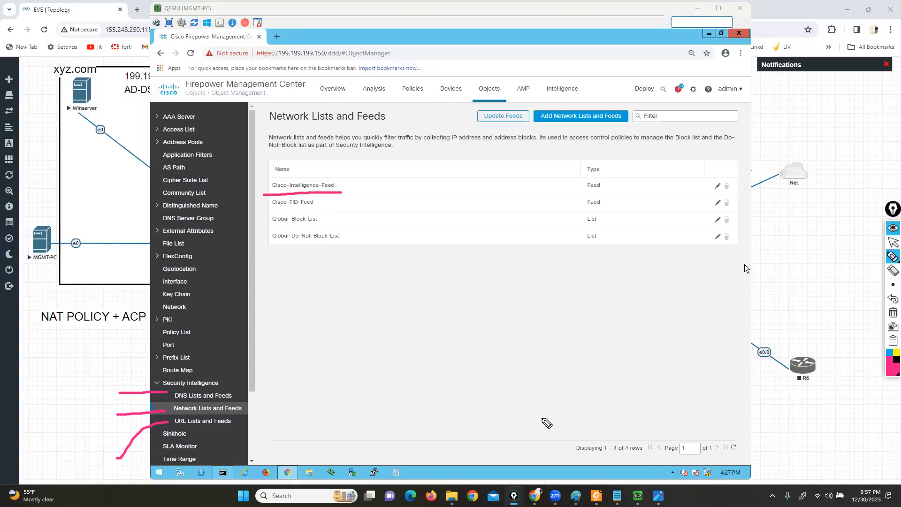
{"action": "mouse_move", "coordinate": [525, 104]}
{"action": "left_mouse_down"}
{"action": "mouse_move", "coordinate": [471, 109]}
{"action": "mouse_move", "coordinate": [521, 125]}
{"action": "mouse_move", "coordinate": [535, 104]}
{"action": "mouse_move", "coordinate": [514, 99]}
{"action": "left_mouse_up"}
{"action": "left_click", "coordinate": [893, 242]}
Request an update of all feeds but decline it, and open the update frequency settings of Cisco-Intelligence-Feed
{"action": "left_click", "coordinate": [511, 116]}
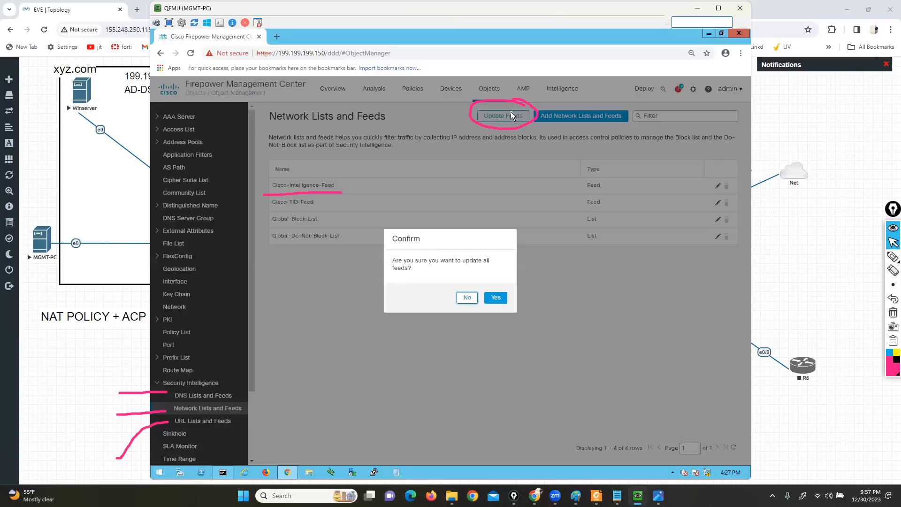
{"action": "left_click", "coordinate": [467, 298]}
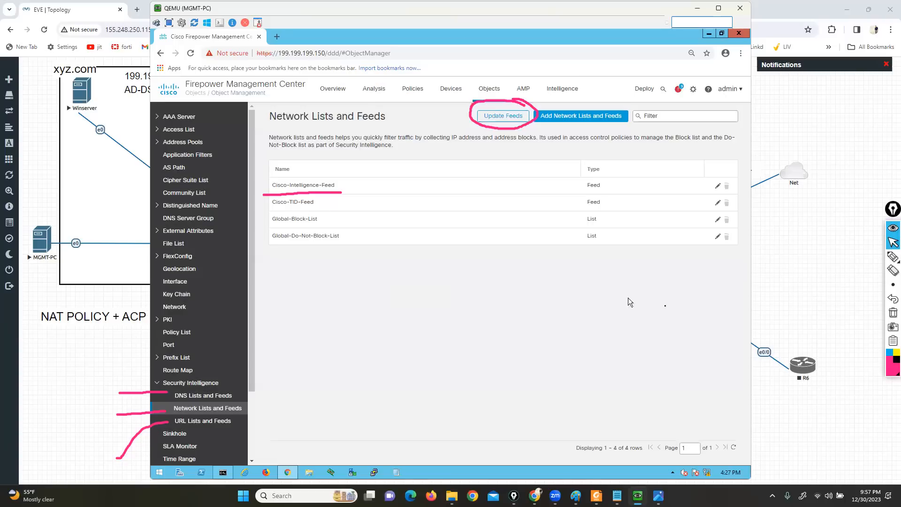
{"action": "left_click", "coordinate": [717, 186]}
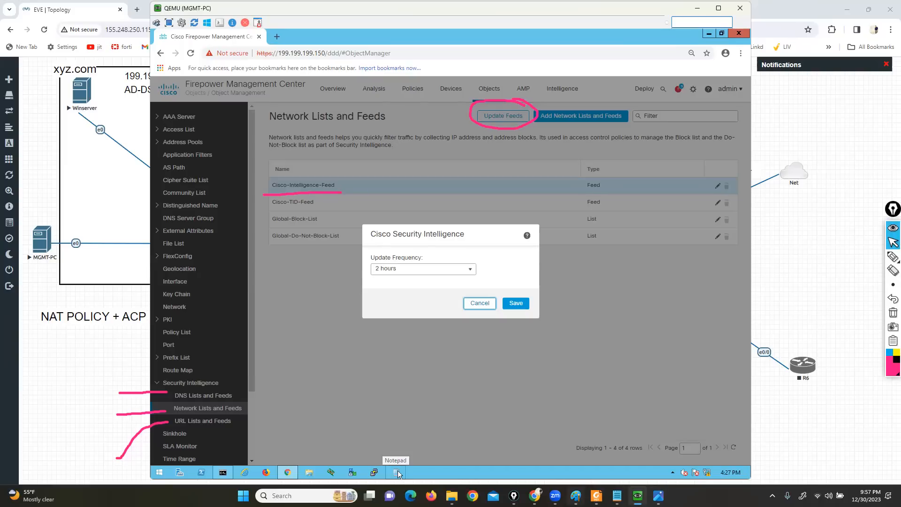
Switch to the Security Intelligence PDF in Foxit Reader and review the List section through to the Talos website page
{"action": "left_click", "coordinate": [596, 496]}
{"action": "scroll", "coordinate": [377, 340], "scroll_direction": "down", "scroll_amount": 3}
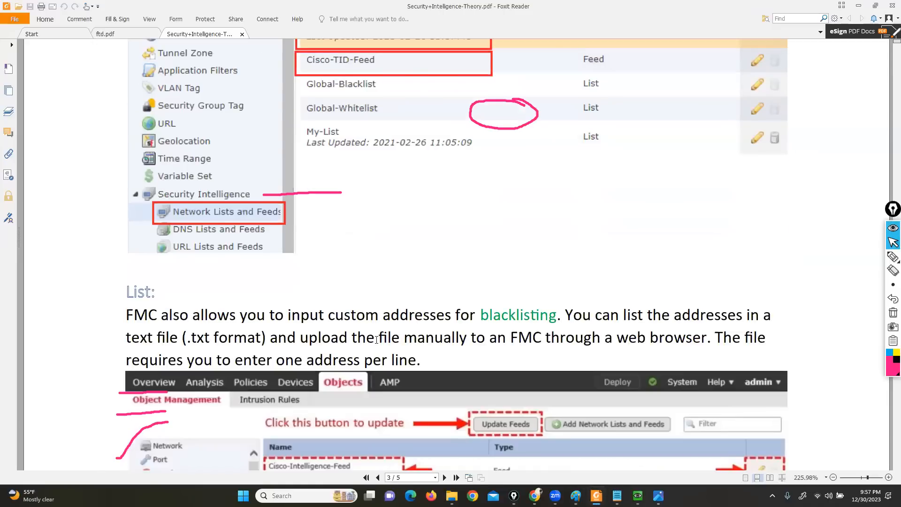
{"action": "scroll", "coordinate": [376, 339], "scroll_direction": "down", "scroll_amount": 5}
{"action": "scroll", "coordinate": [501, 388], "scroll_direction": "down", "scroll_amount": 8}
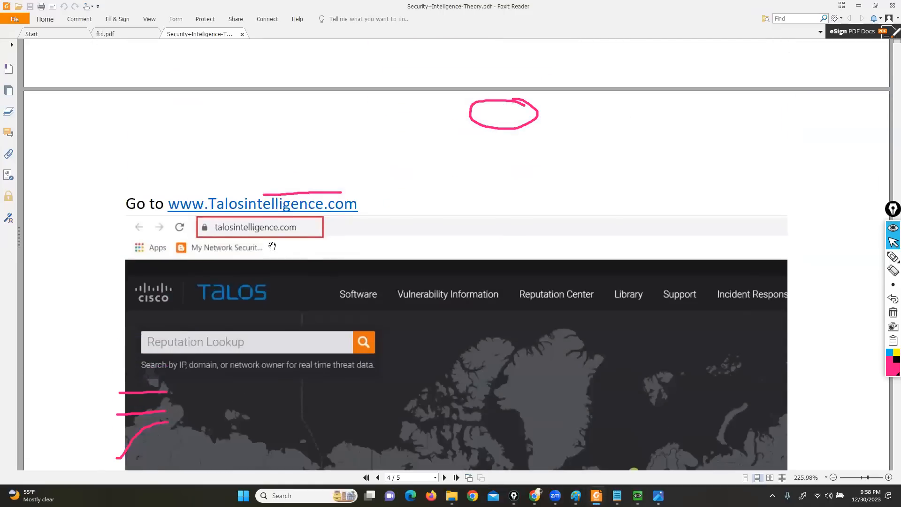
{"action": "left_click", "coordinate": [263, 207]}
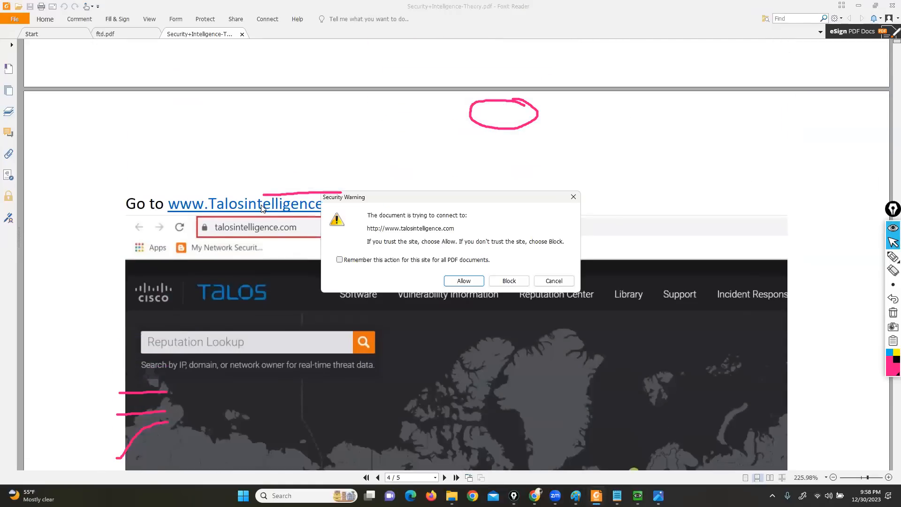
{"action": "left_click", "coordinate": [551, 281]}
{"action": "left_click_drag", "start_coordinate": [356, 206], "coordinate": [230, 208]}
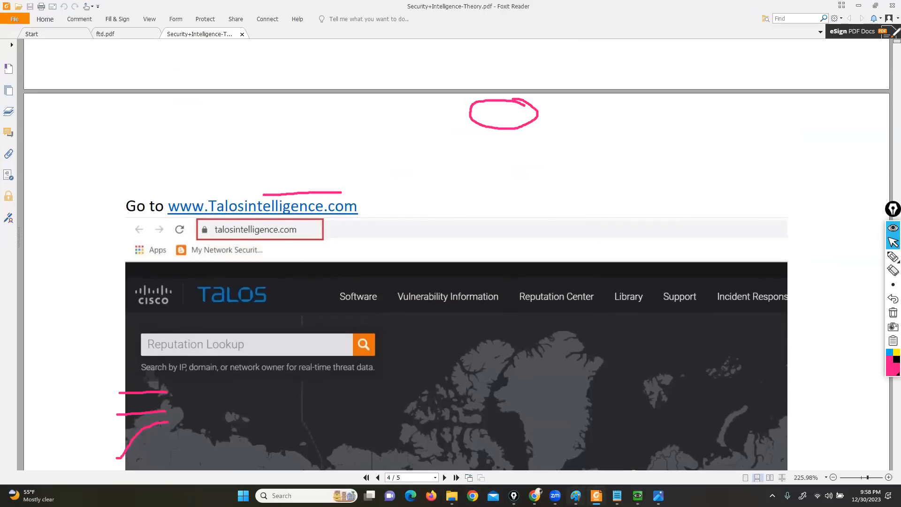
Switch to Chrome and search Google for "cisco talos intelligence" in a new tab
{"action": "left_click", "coordinate": [535, 497]}
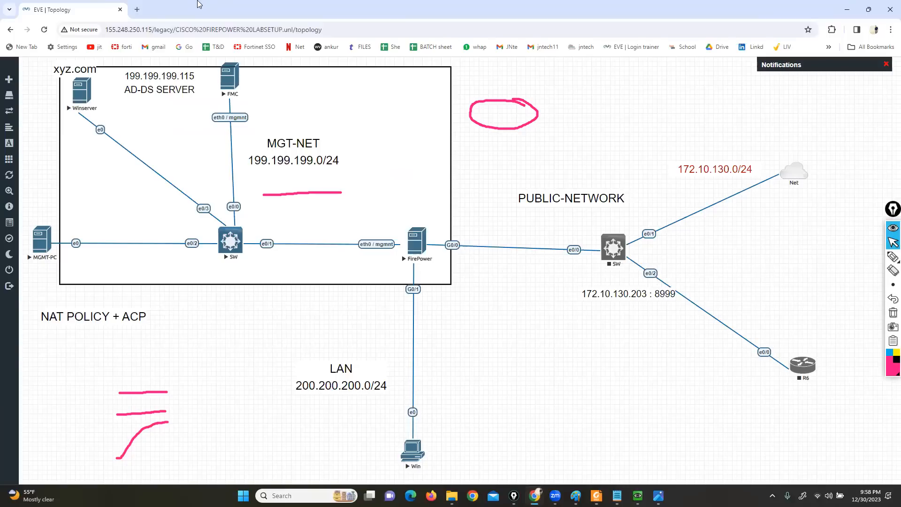
{"action": "key", "text": "ctrl+t"}
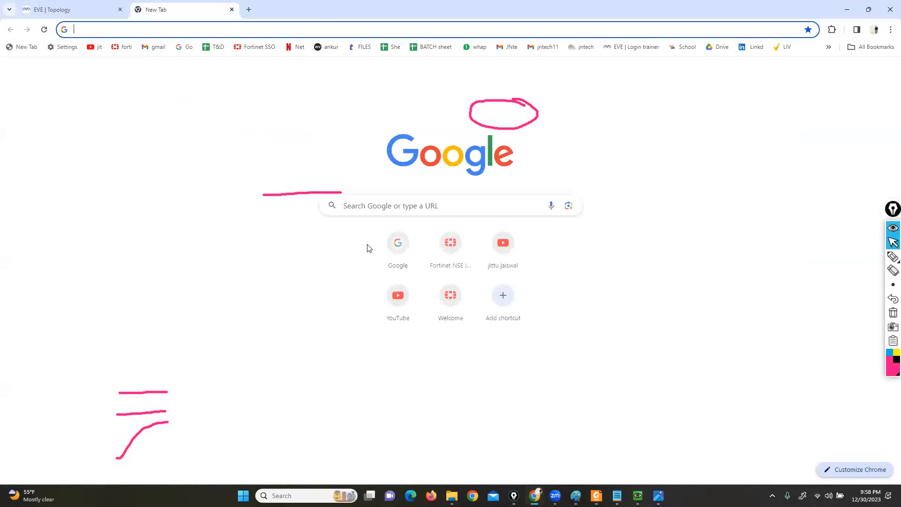
{"action": "left_click", "coordinate": [393, 245]}
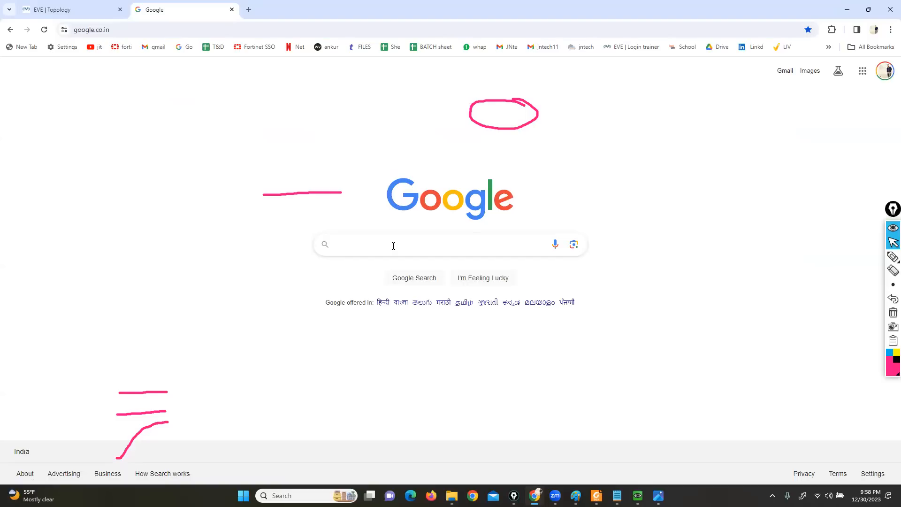
{"action": "type", "text": "cisco "}
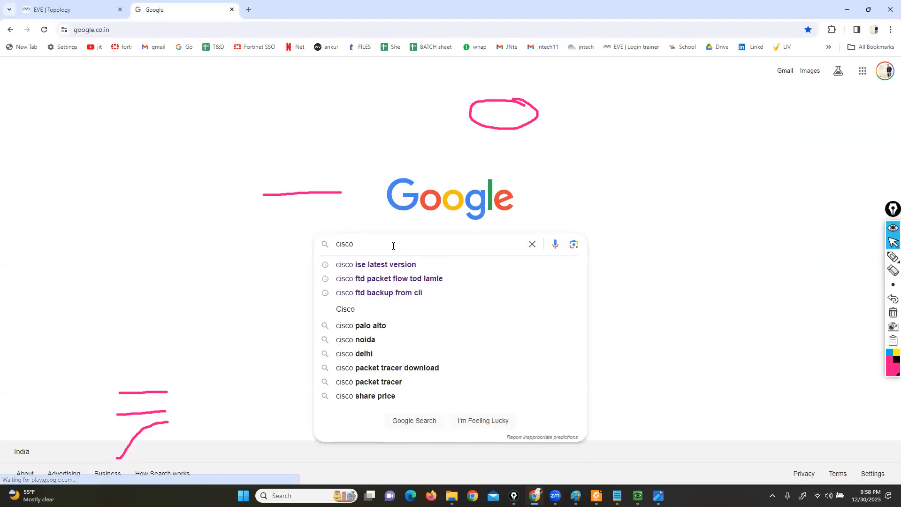
{"action": "type", "text": "talos "}
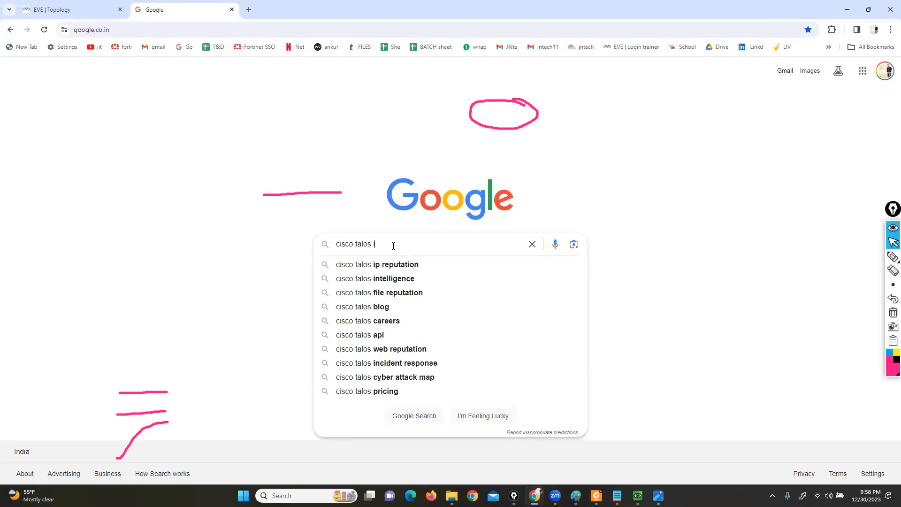
{"action": "type", "text": "in"}
{"action": "key", "text": "Down"}
{"action": "key", "text": "Return"}
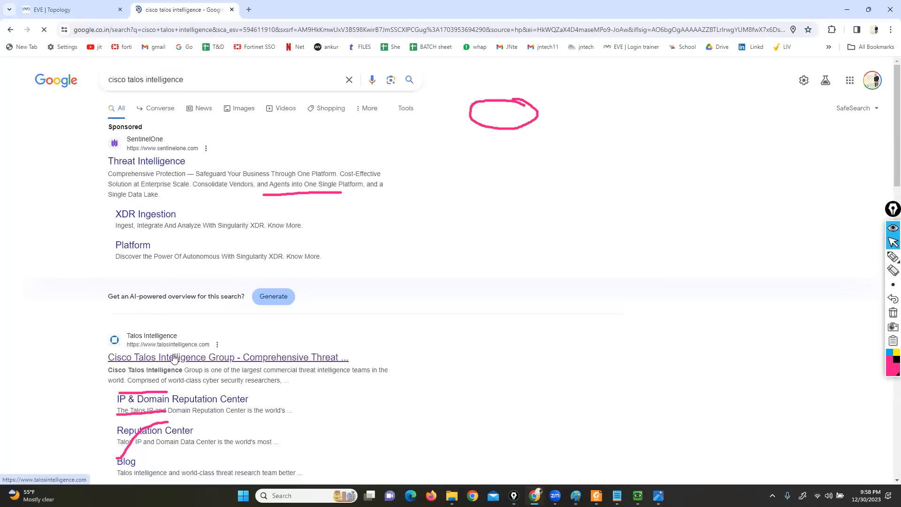
Open the Cisco Talos Intelligence Group result in a new tab, clear the on-screen pen marks and browse its home page
{"action": "right_click", "coordinate": [174, 358]}
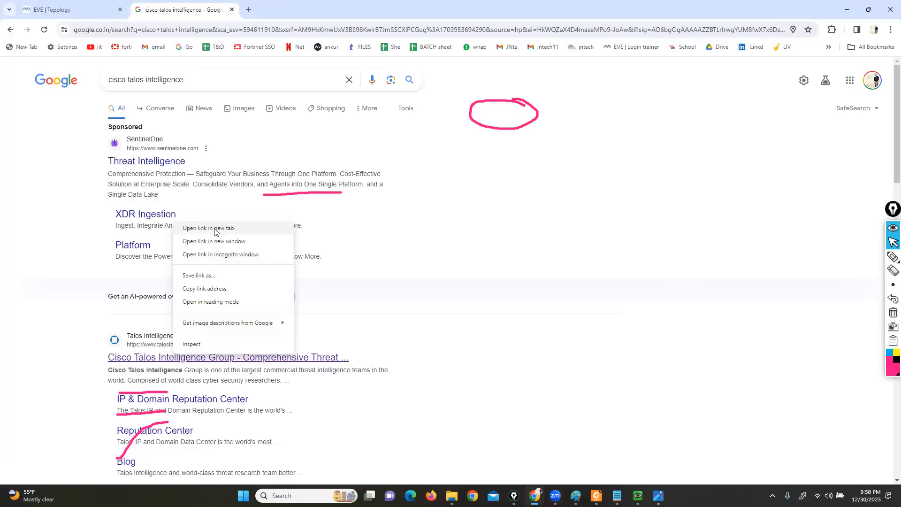
{"action": "left_click", "coordinate": [215, 230]}
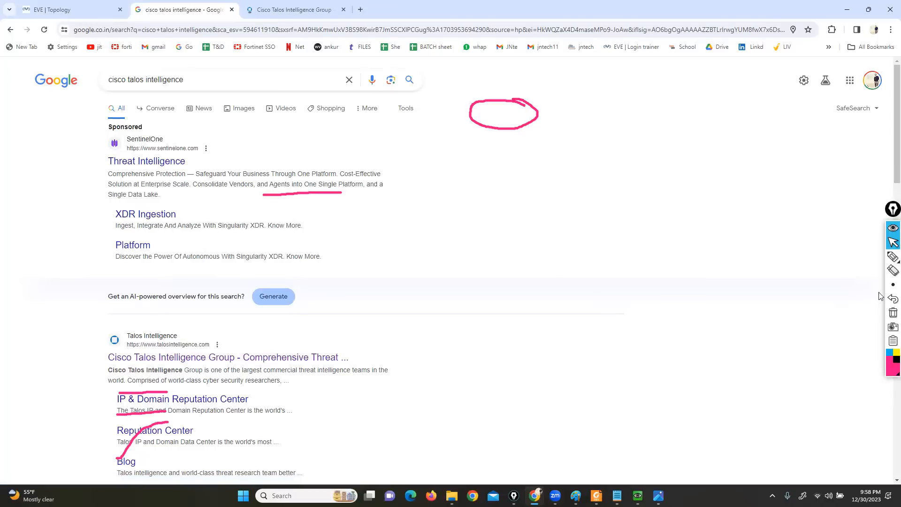
{"action": "left_click", "coordinate": [893, 313]}
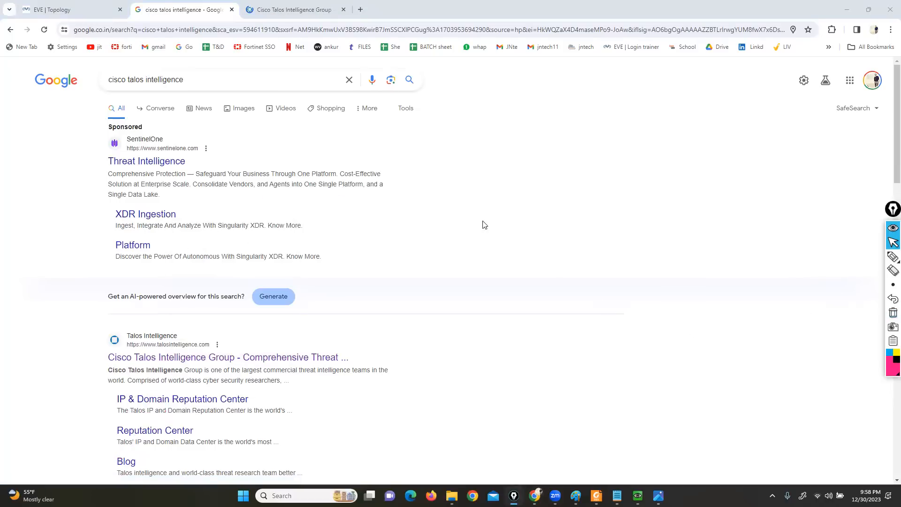
{"action": "left_click", "coordinate": [296, 9]}
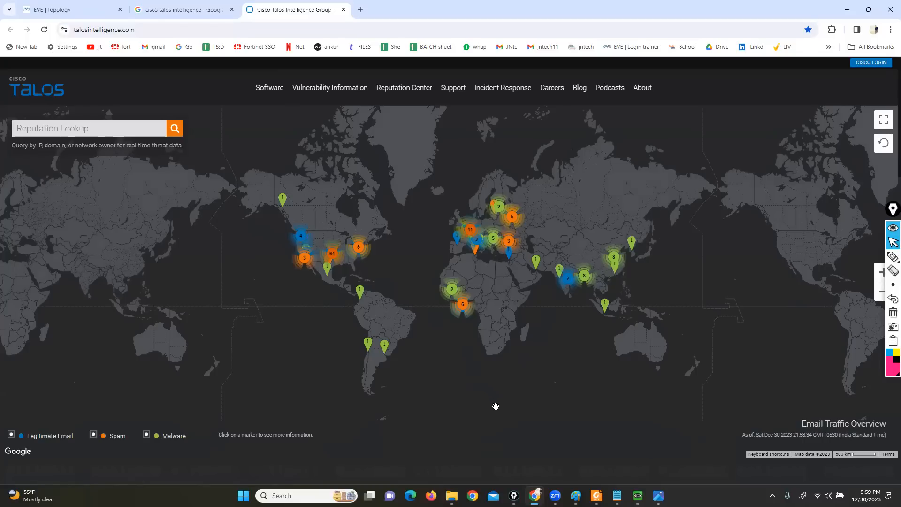
{"action": "scroll", "coordinate": [495, 406], "scroll_direction": "down", "scroll_amount": 4}
{"action": "scroll", "coordinate": [495, 406], "scroll_direction": "down", "scroll_amount": 15}
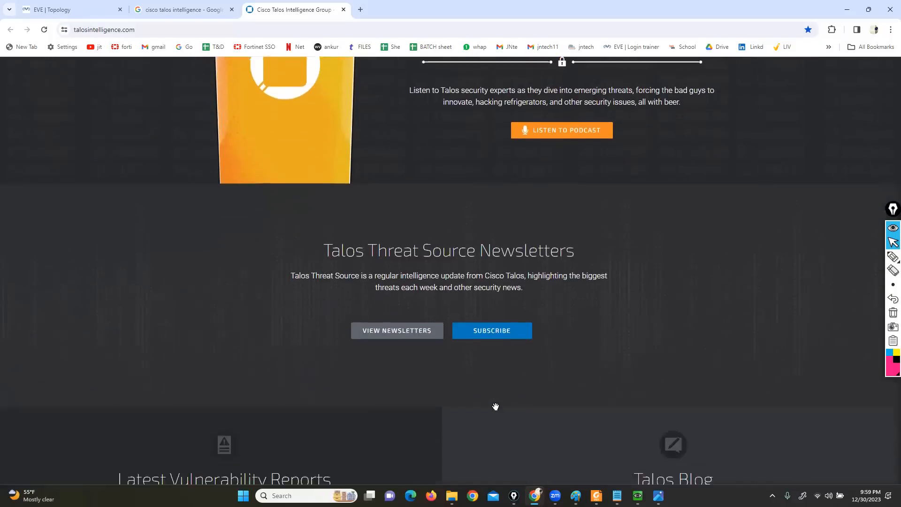
Try to look up the reputation of 8.8.8..8 from the Talos home page
{"action": "scroll", "coordinate": [496, 407], "scroll_direction": "down", "scroll_amount": 3}
{"action": "scroll", "coordinate": [496, 407], "scroll_direction": "up", "scroll_amount": 10}
{"action": "scroll", "coordinate": [495, 406], "scroll_direction": "up", "scroll_amount": 12}
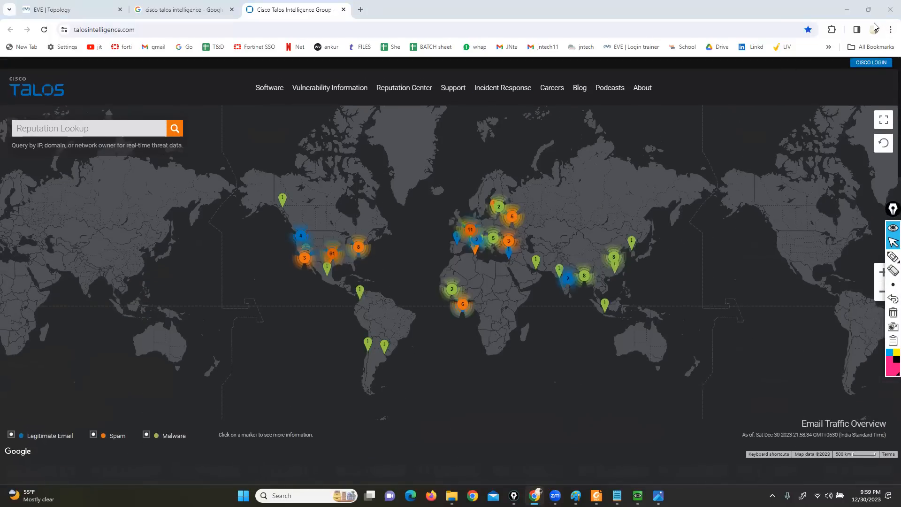
{"action": "left_click", "coordinate": [114, 133]}
{"action": "type", "text": "www"}
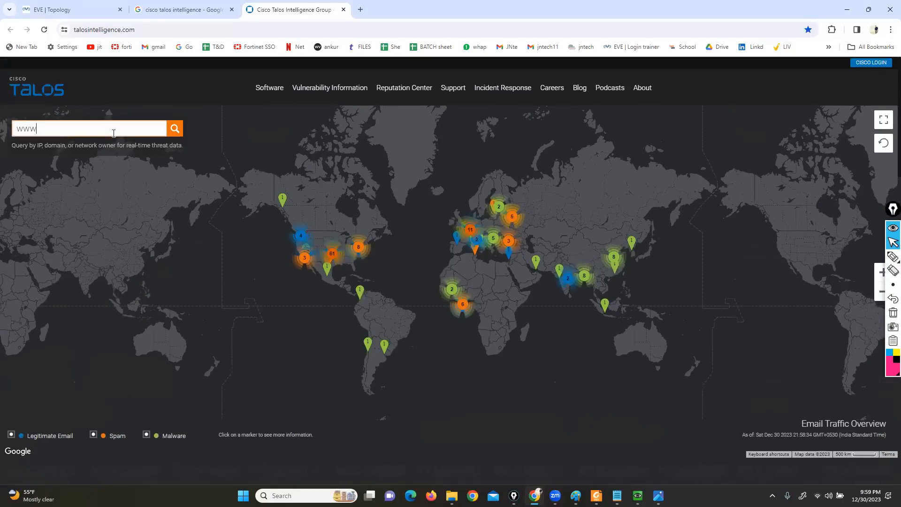
{"action": "key", "text": "BackSpace"}
{"action": "key", "text": "BackSpace"}
{"action": "key", "text": "BackSpace"}
{"action": "type", "text": "8.8.8..8"}
{"action": "key", "text": "Return"}
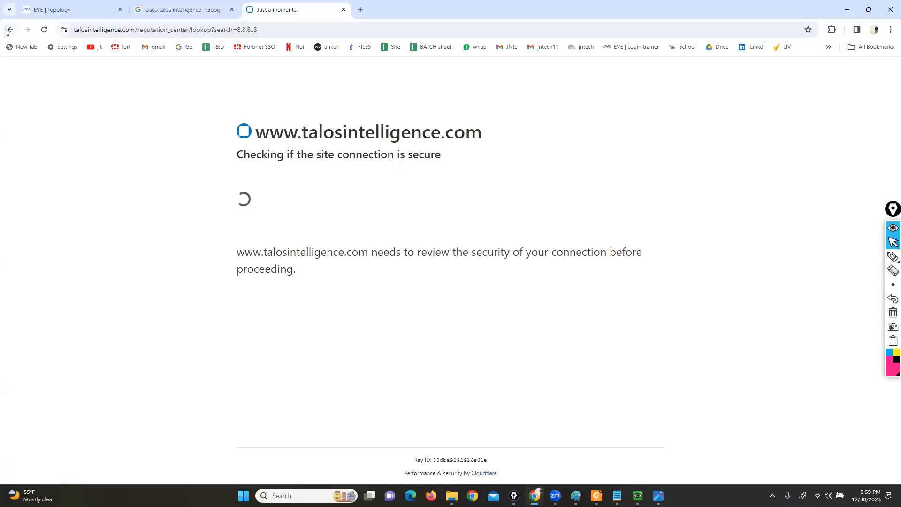
Go back to the Talos home page, correct the reputation lookup to 8.8.8.8 and run it
{"action": "left_click", "coordinate": [10, 30]}
{"action": "left_click", "coordinate": [77, 132]}
{"action": "key", "text": "BackSpace"}
{"action": "key", "text": "BackSpace"}
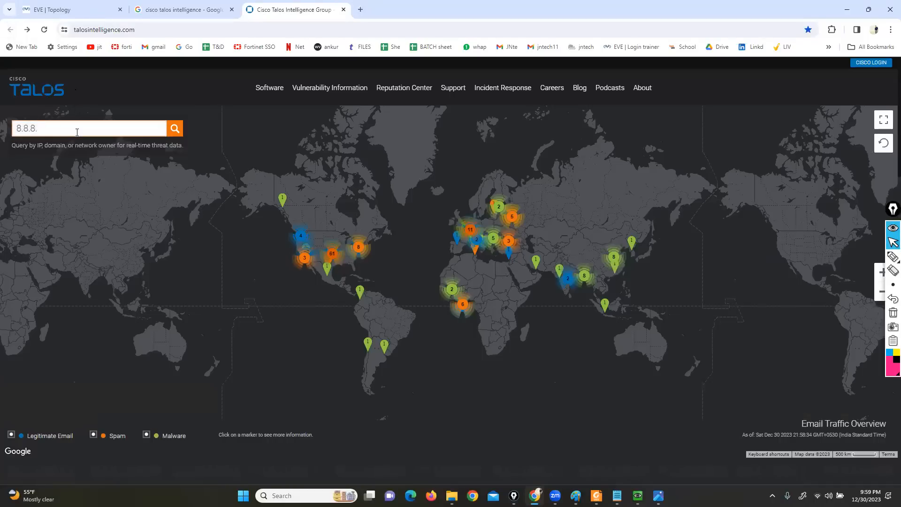
{"action": "type", "text": ".8"}
{"action": "key", "text": "Return"}
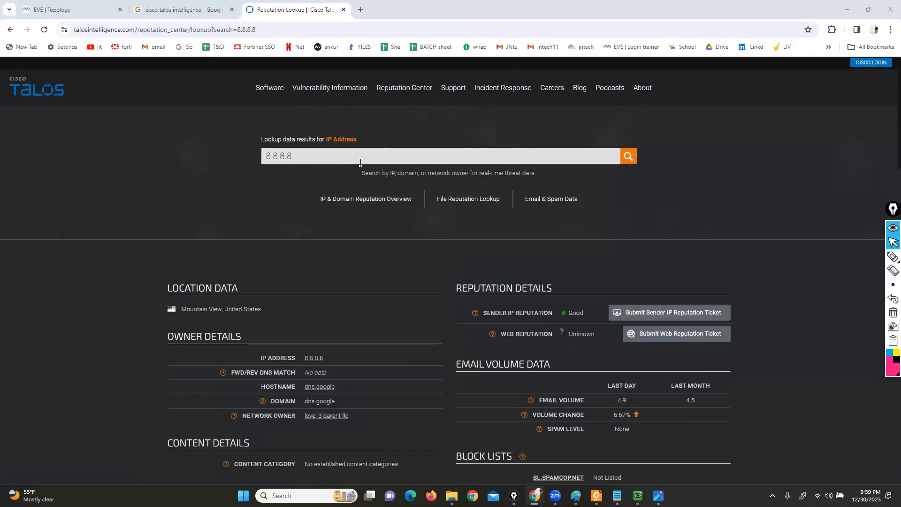
Review the lookup results for 8.8.8.8, highlighting the sender IP reputation and the hostname
{"action": "scroll", "coordinate": [444, 285], "scroll_direction": "down", "scroll_amount": 1}
{"action": "left_click_drag", "start_coordinate": [487, 267], "coordinate": [583, 266]}
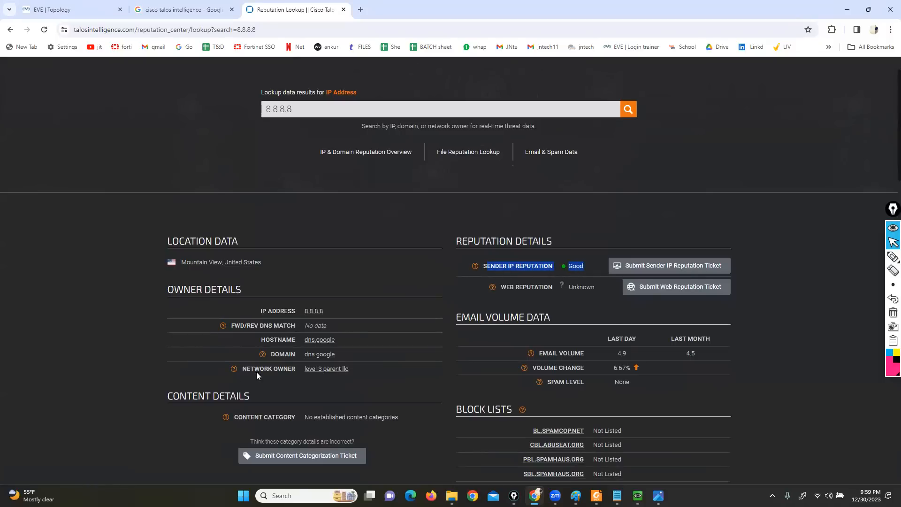
{"action": "scroll", "coordinate": [321, 291], "scroll_direction": "down", "scroll_amount": 2}
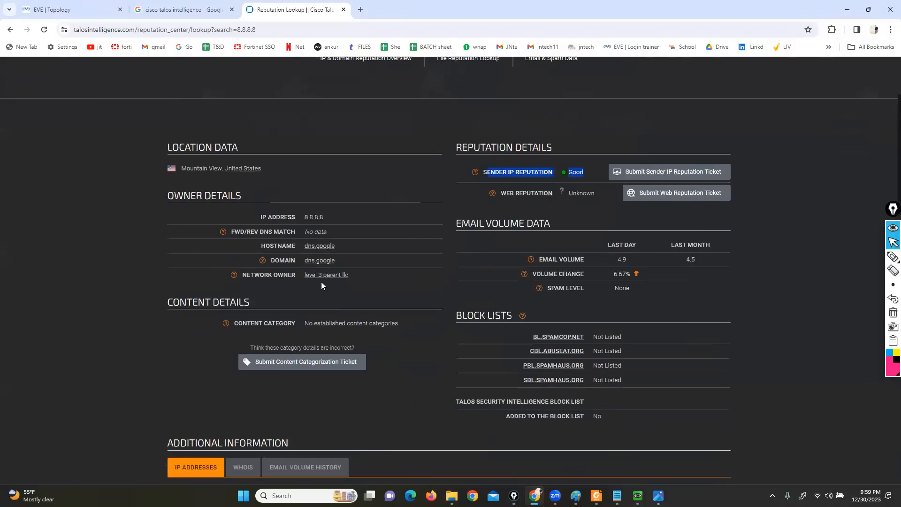
{"action": "left_click_drag", "start_coordinate": [341, 246], "coordinate": [309, 247]}
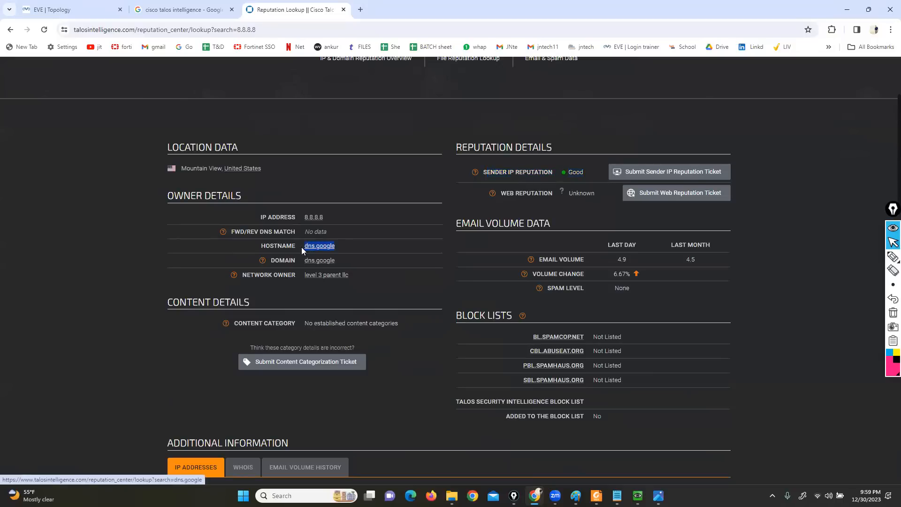
{"action": "scroll", "coordinate": [337, 398], "scroll_direction": "up", "scroll_amount": 3}
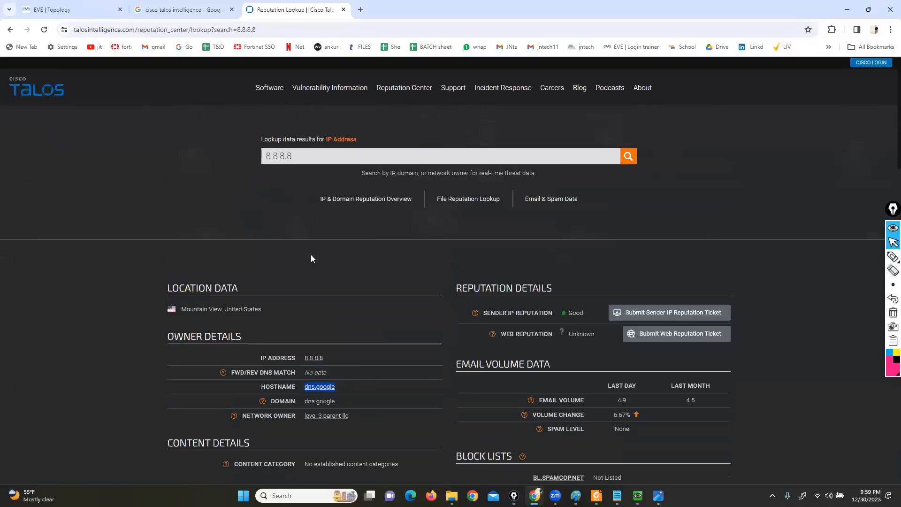
{"action": "left_click_drag", "start_coordinate": [295, 156], "coordinate": [253, 159]}
{"action": "type", "text": "www"}
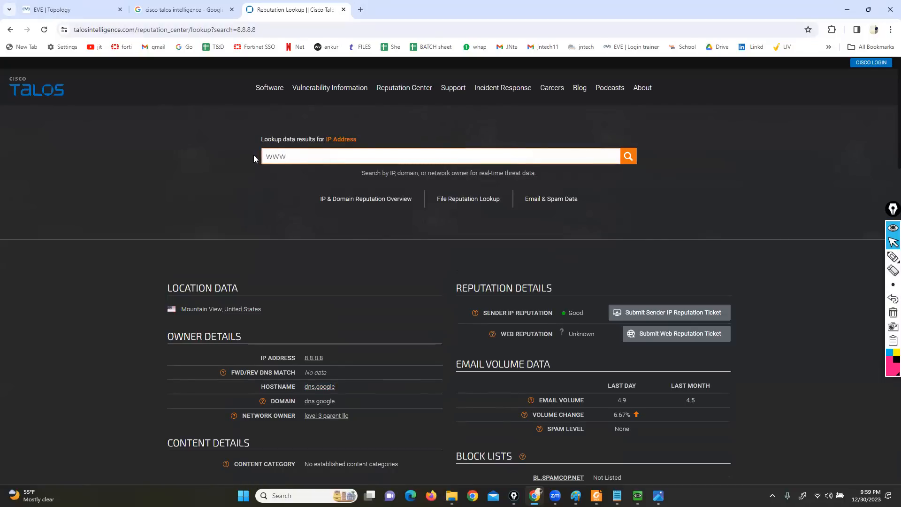
{"action": "type", "text": ".facebook.com"}
{"action": "key", "text": "Return"}
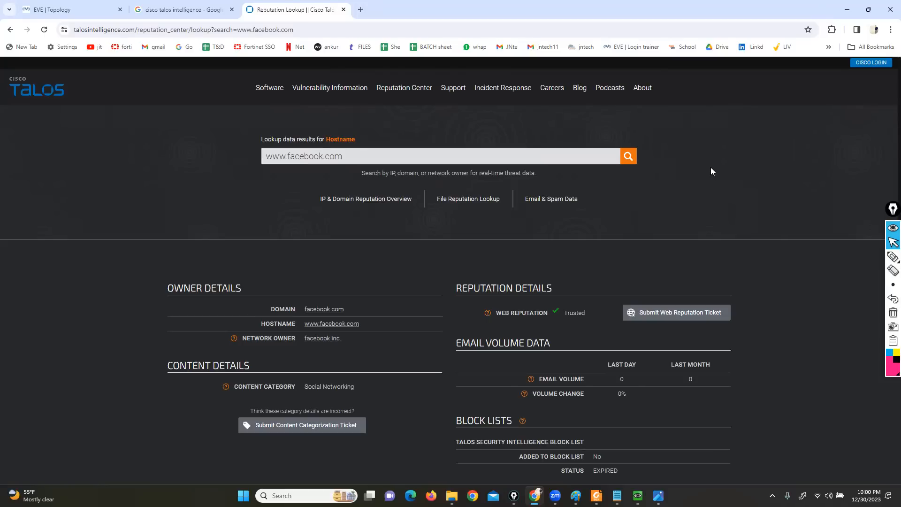
Switch to the EVE topology, shift the FMC node slightly, and bring up the MGMT-PC window showing Firepower Management Center
{"action": "left_click", "coordinate": [87, 15]}
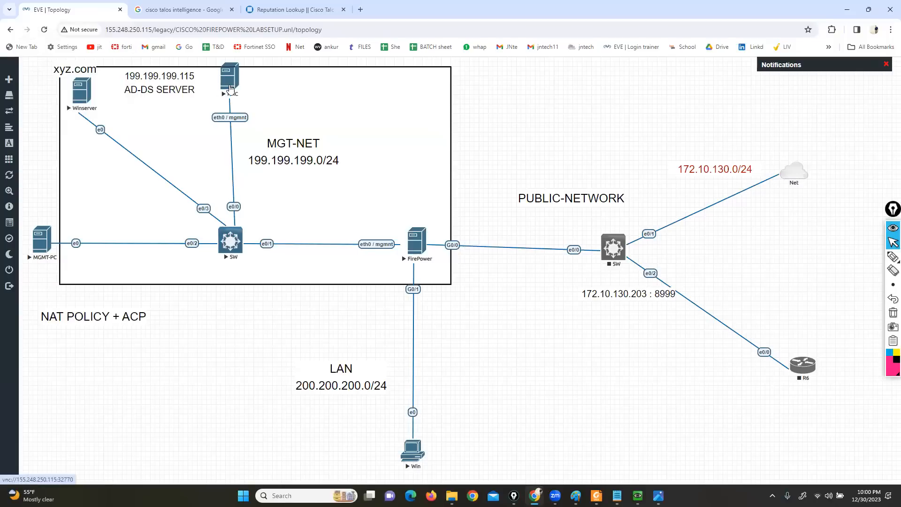
{"action": "left_click_drag", "start_coordinate": [239, 89], "coordinate": [246, 93]}
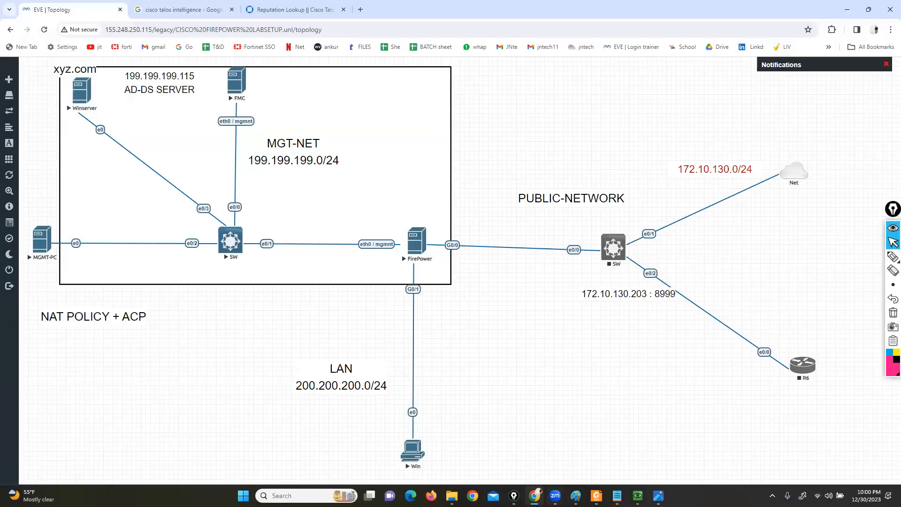
{"action": "mouse_move", "coordinate": [637, 495]}
{"action": "left_click", "coordinate": [633, 451]}
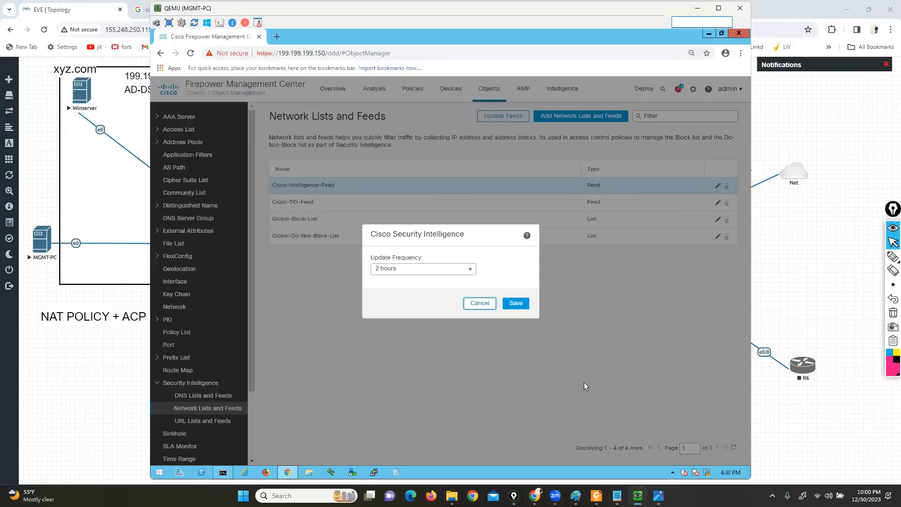
Close and recheck the update frequency settings of Cisco-Intelligence-Feed without saving, and try to delete that feed
{"action": "left_click", "coordinate": [476, 304]}
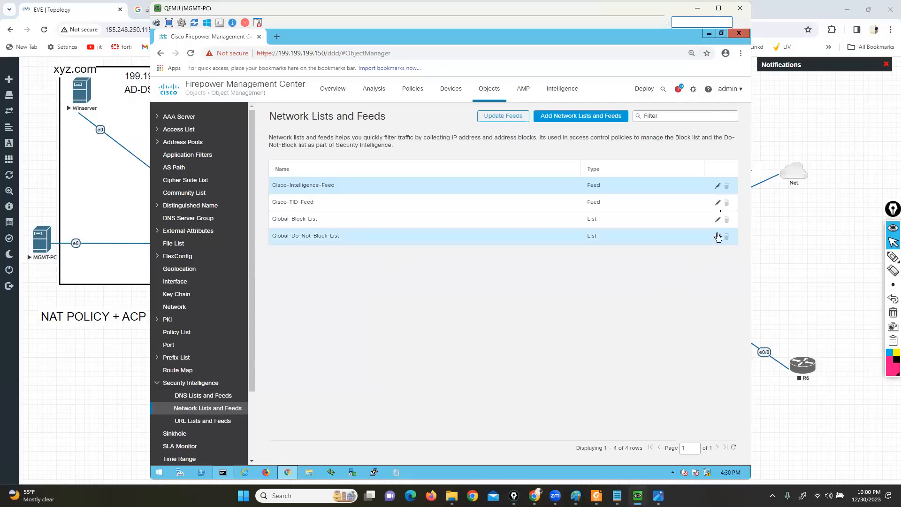
{"action": "left_click", "coordinate": [717, 187]}
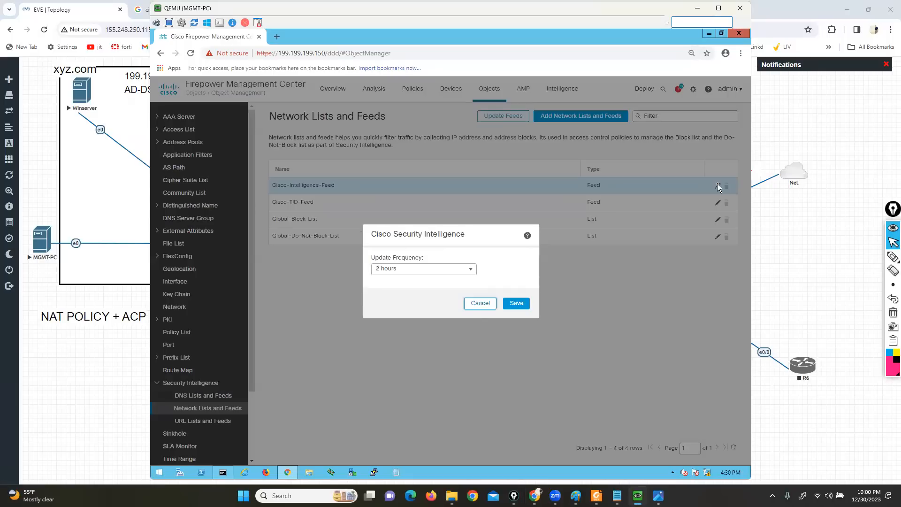
{"action": "left_click", "coordinate": [480, 304]}
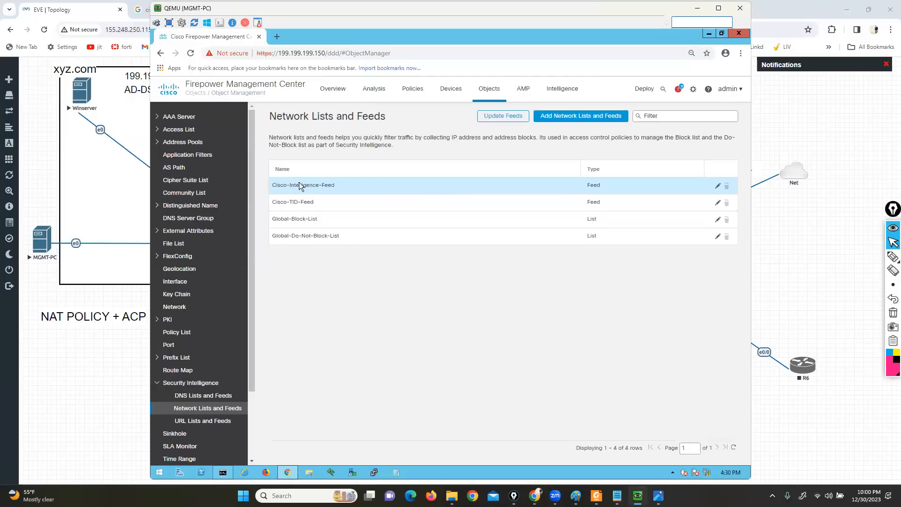
{"action": "left_click", "coordinate": [727, 187]}
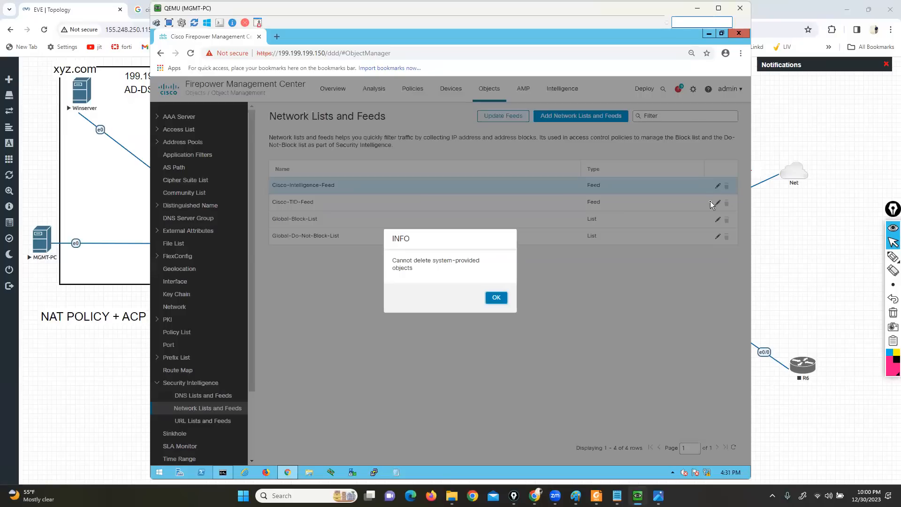
{"action": "left_click", "coordinate": [496, 298]}
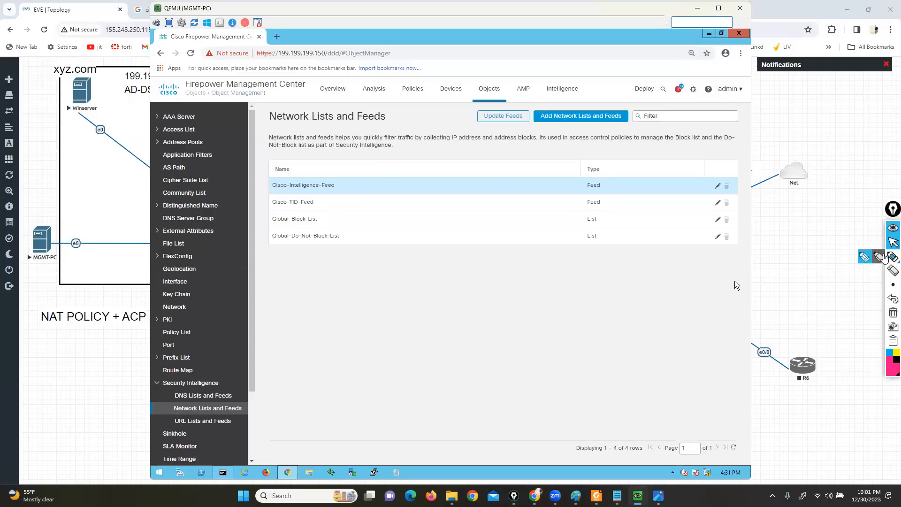
Outline Global-Block-List and Global-Do-Not-Block-List with the screen pen, and view the Global-Block-List entries without saving
{"action": "left_click", "coordinate": [892, 256]}
{"action": "left_click_drag", "start_coordinate": [264, 226], "coordinate": [327, 224]}
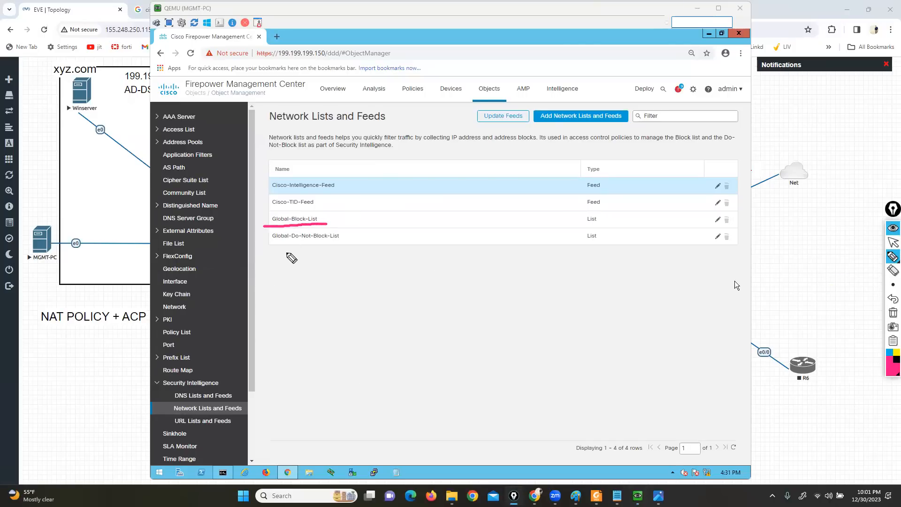
{"action": "mouse_move", "coordinate": [268, 250]}
{"action": "left_mouse_down"}
{"action": "mouse_move", "coordinate": [352, 241]}
{"action": "mouse_move", "coordinate": [261, 233]}
{"action": "mouse_move", "coordinate": [270, 249]}
{"action": "mouse_move", "coordinate": [293, 212]}
{"action": "mouse_move", "coordinate": [337, 239]}
{"action": "left_mouse_up"}
{"action": "left_click", "coordinate": [893, 243]}
{"action": "left_click", "coordinate": [717, 219]}
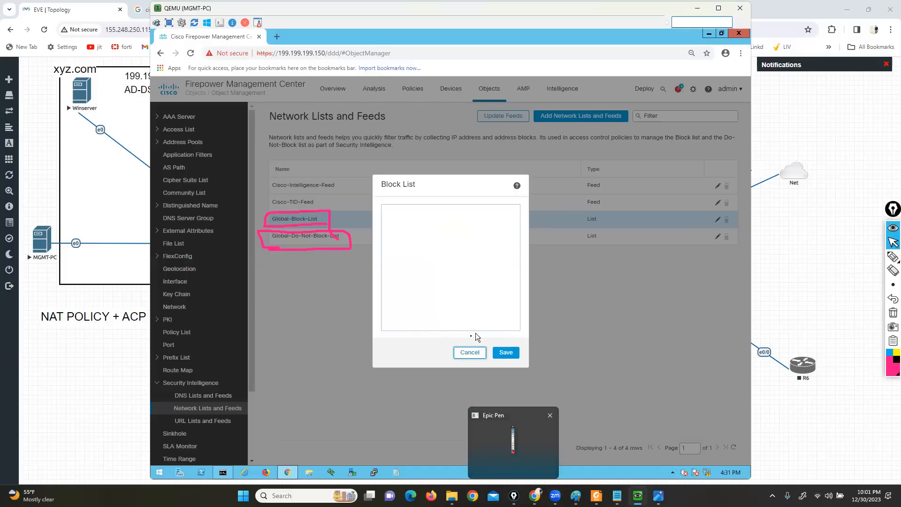
{"action": "left_click", "coordinate": [469, 352]}
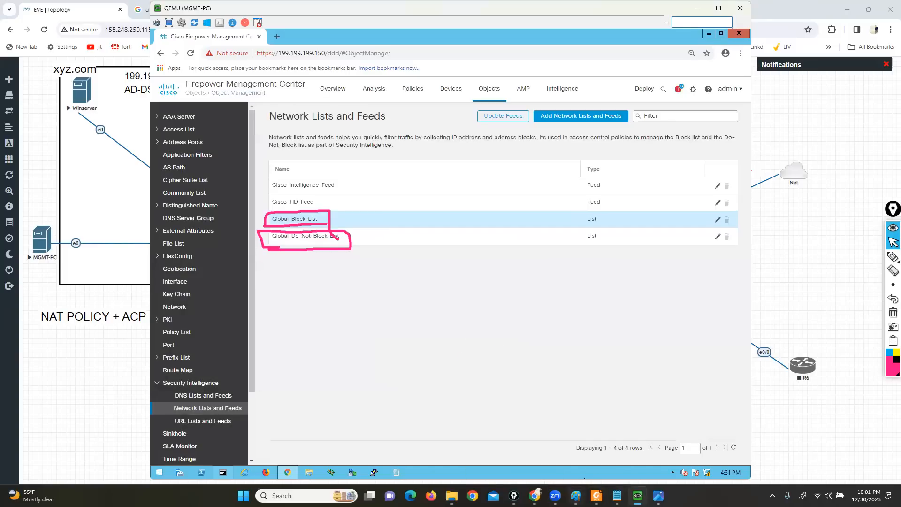
Switch to the Security Intelligence PDF in Foxit Reader, find the feed file locations section and clear the pen marks
{"action": "left_click", "coordinate": [595, 495]}
{"action": "scroll", "coordinate": [485, 419], "scroll_direction": "down", "scroll_amount": 4}
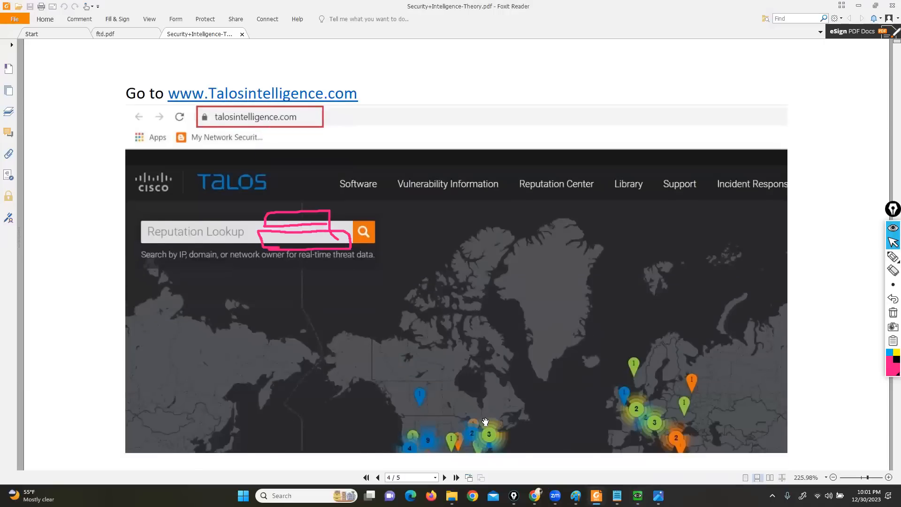
{"action": "scroll", "coordinate": [485, 421], "scroll_direction": "down", "scroll_amount": 10}
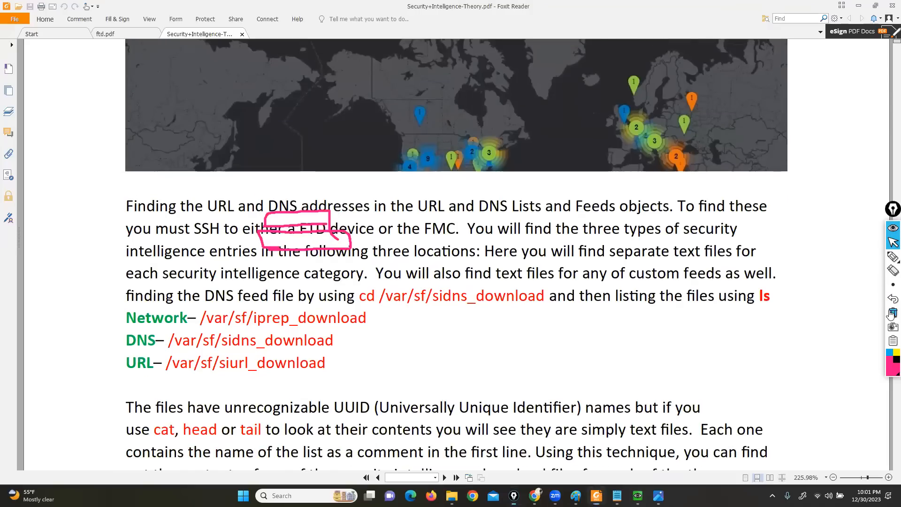
{"action": "left_click", "coordinate": [891, 312]}
Underline the Network, DNS and URL download paths in the PDF with the screen pen, and clear the marks
{"action": "left_click", "coordinate": [893, 256]}
{"action": "left_click_drag", "start_coordinate": [196, 332], "coordinate": [278, 330]}
{"action": "left_click_drag", "start_coordinate": [168, 352], "coordinate": [289, 349]}
{"action": "left_click_drag", "start_coordinate": [167, 378], "coordinate": [290, 380]}
{"action": "left_click", "coordinate": [891, 314]}
{"action": "left_click", "coordinate": [892, 242]}
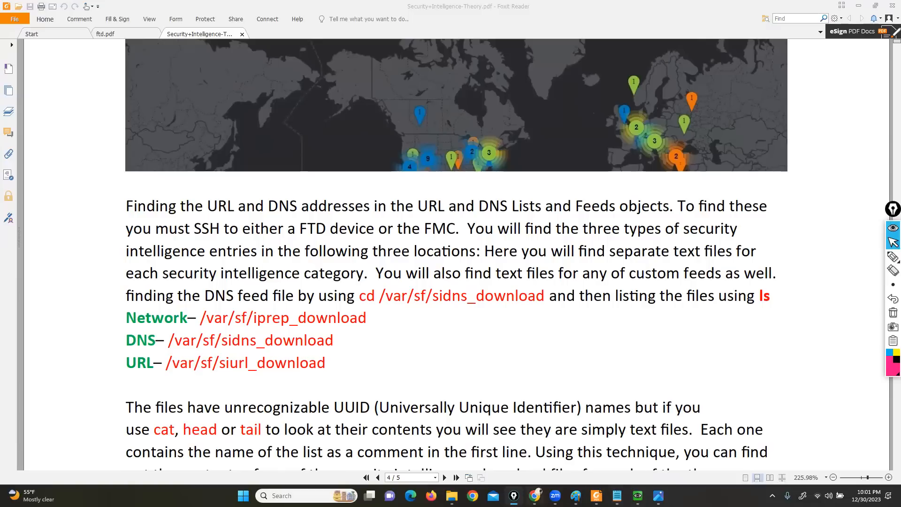
Switch to the EVE topology in Chrome, and on to the FTD Packet Flow image in the photo viewer
{"action": "mouse_move", "coordinate": [534, 494]}
{"action": "left_click", "coordinate": [537, 476]}
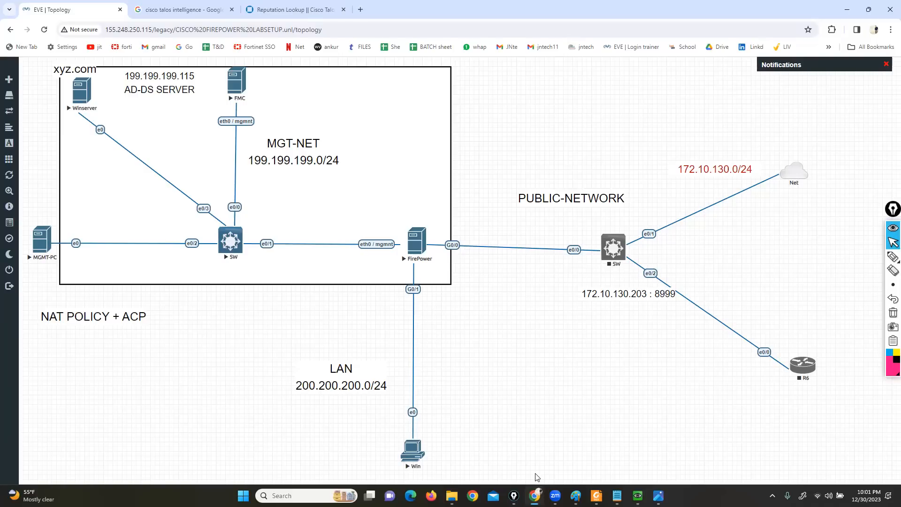
{"action": "mouse_move", "coordinate": [617, 495]}
{"action": "left_click", "coordinate": [658, 495]}
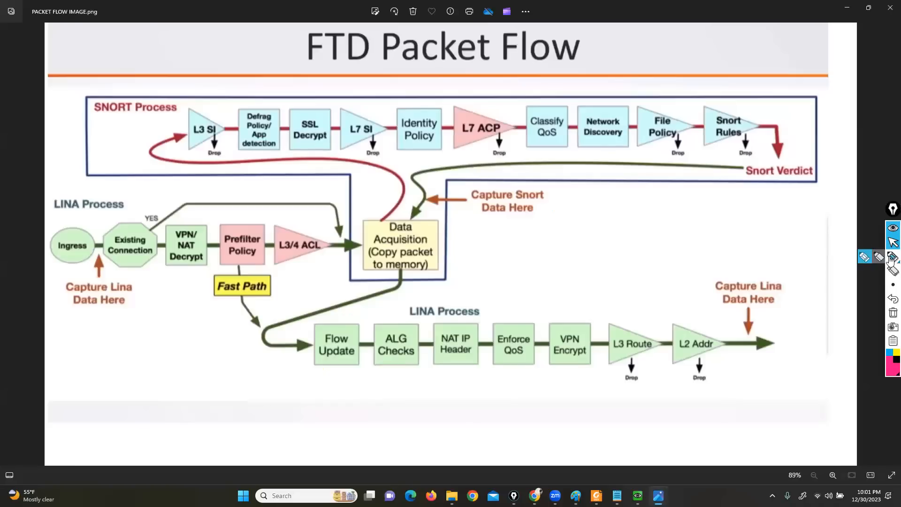
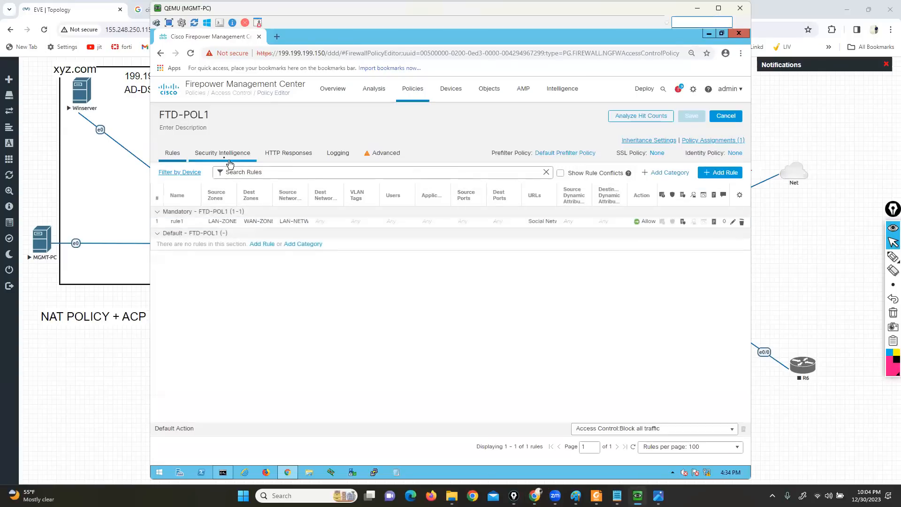
Open FTD-POL1's Security Intelligence settings, outline the Do-Not-Block List, Block List and available networks with the screen pen, and clear the marks
{"action": "left_click", "coordinate": [216, 153]}
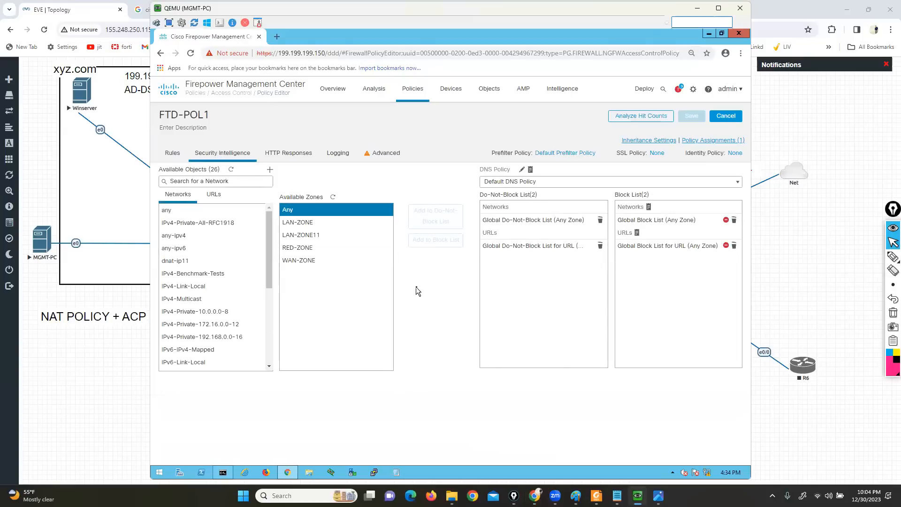
{"action": "left_click", "coordinate": [892, 257]}
{"action": "left_click_drag", "start_coordinate": [471, 202], "coordinate": [529, 200]}
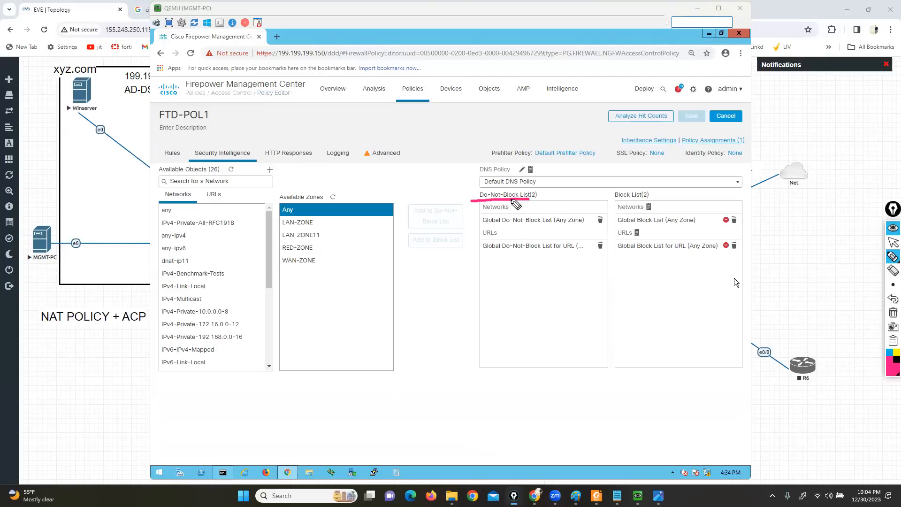
{"action": "mouse_move", "coordinate": [471, 201]}
{"action": "left_mouse_down"}
{"action": "mouse_move", "coordinate": [470, 191]}
{"action": "mouse_move", "coordinate": [544, 188]}
{"action": "left_mouse_up"}
{"action": "left_click", "coordinate": [611, 188]}
{"action": "mouse_move", "coordinate": [611, 187]}
{"action": "left_mouse_down"}
{"action": "mouse_move", "coordinate": [647, 204]}
{"action": "mouse_move", "coordinate": [663, 183]}
{"action": "mouse_move", "coordinate": [610, 187]}
{"action": "left_mouse_up"}
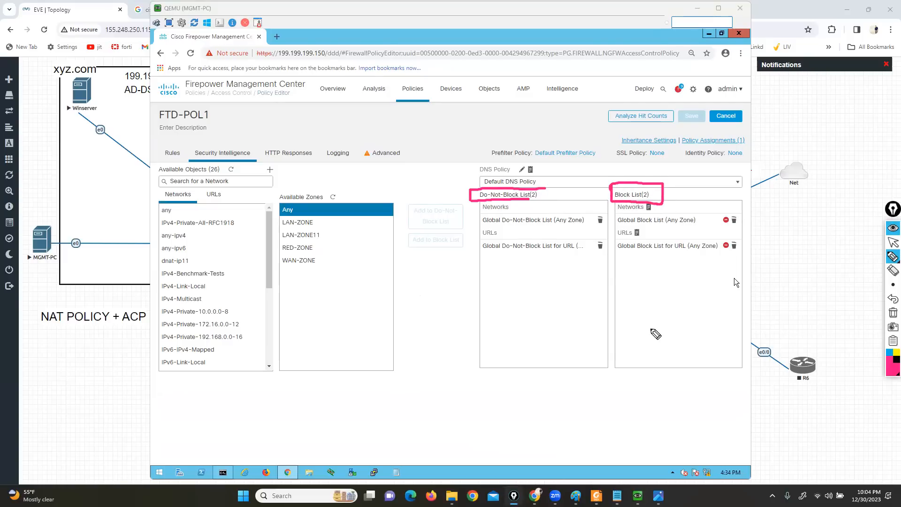
{"action": "left_click_drag", "start_coordinate": [546, 191], "coordinate": [530, 201]}
{"action": "mouse_move", "coordinate": [212, 203]}
{"action": "left_mouse_down"}
{"action": "mouse_move", "coordinate": [162, 200]}
{"action": "mouse_move", "coordinate": [141, 254]}
{"action": "left_mouse_up"}
{"action": "mouse_move", "coordinate": [143, 287]}
{"action": "left_mouse_down"}
{"action": "mouse_move", "coordinate": [145, 408]}
{"action": "mouse_move", "coordinate": [258, 370]}
{"action": "mouse_move", "coordinate": [248, 214]}
{"action": "mouse_move", "coordinate": [211, 202]}
{"action": "left_mouse_up"}
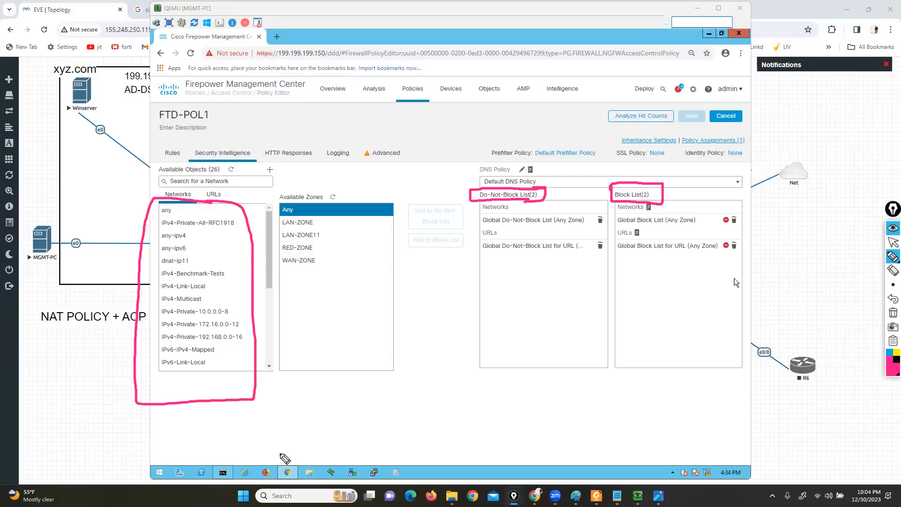
{"action": "left_click", "coordinate": [893, 312]}
{"action": "left_click", "coordinate": [892, 242]}
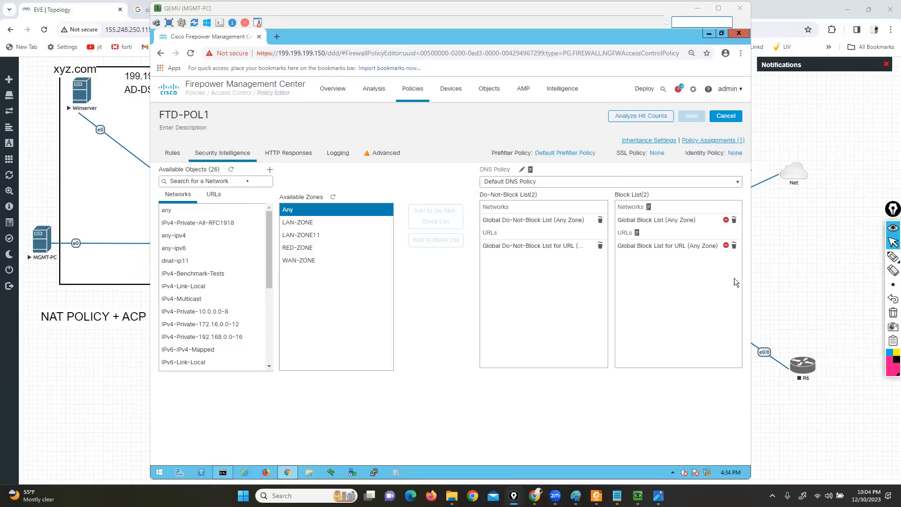
Show the available URL objects, underline Global Block List and Global Block List for URL with the screen pen, and clear the marks
{"action": "left_click", "coordinate": [214, 196]}
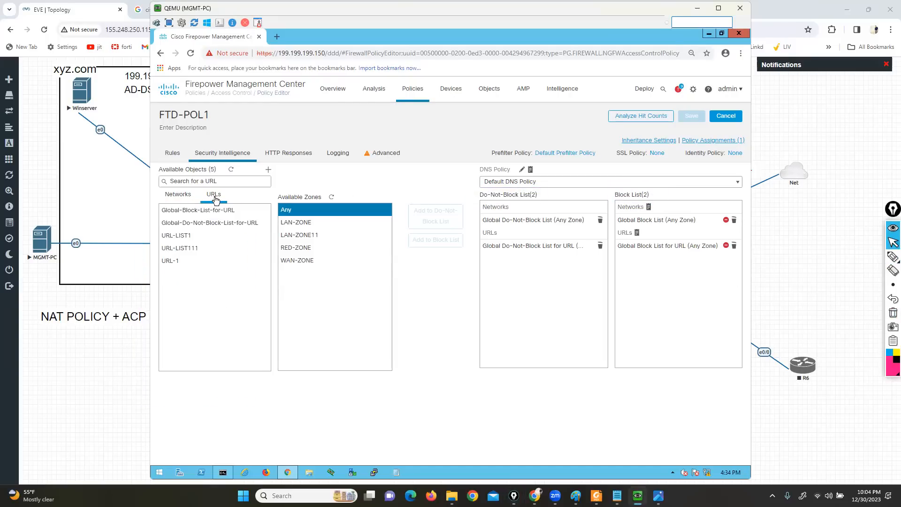
{"action": "left_click", "coordinate": [892, 257]}
{"action": "left_click_drag", "start_coordinate": [611, 224], "coordinate": [665, 224]}
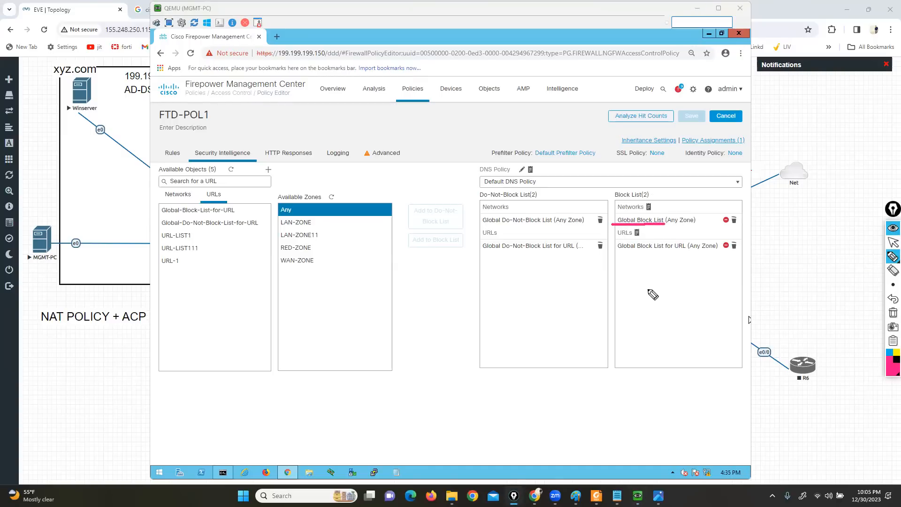
{"action": "left_click_drag", "start_coordinate": [613, 253], "coordinate": [679, 254]}
{"action": "left_click", "coordinate": [893, 313]}
{"action": "left_click", "coordinate": [893, 242]}
{"action": "left_click", "coordinate": [454, 352]}
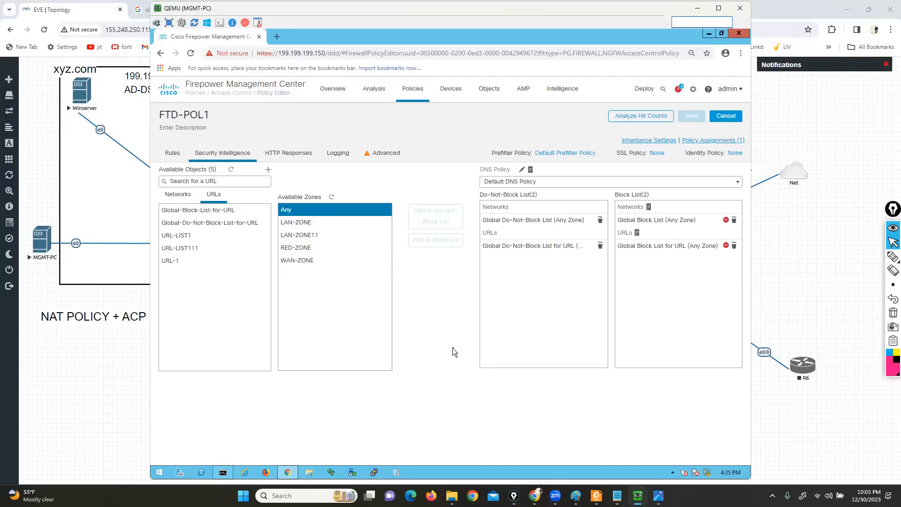
Launch Notepad on the host computer, shrink its window and place it over the Security Intelligence page
{"action": "key", "text": "super+r"}
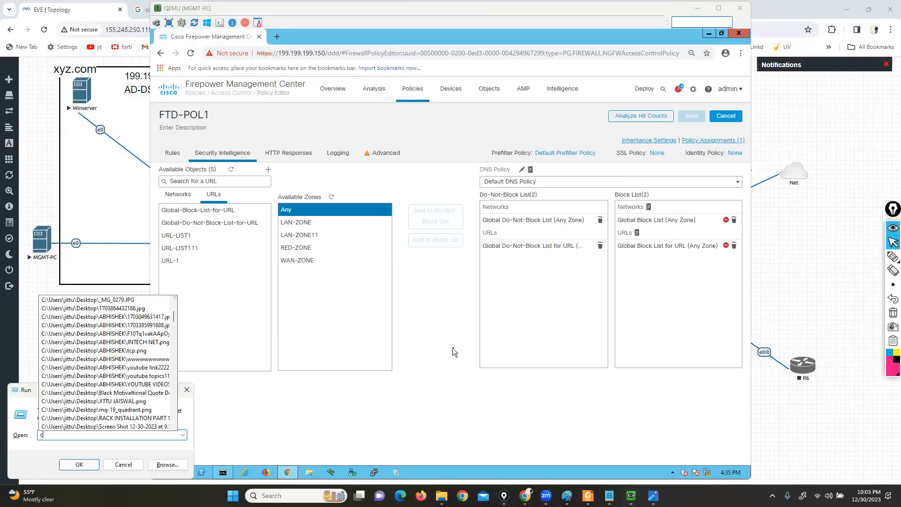
{"action": "type", "text": "wf.msc"}
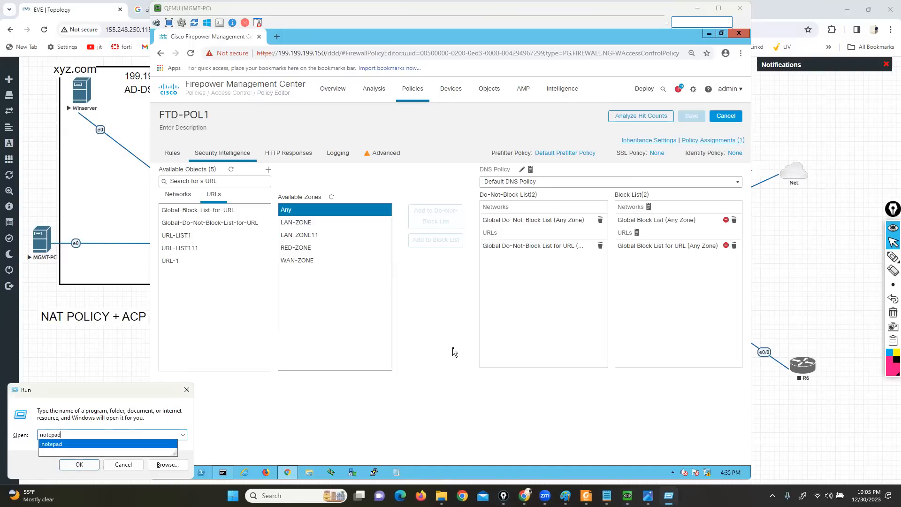
{"action": "key", "text": "Return"}
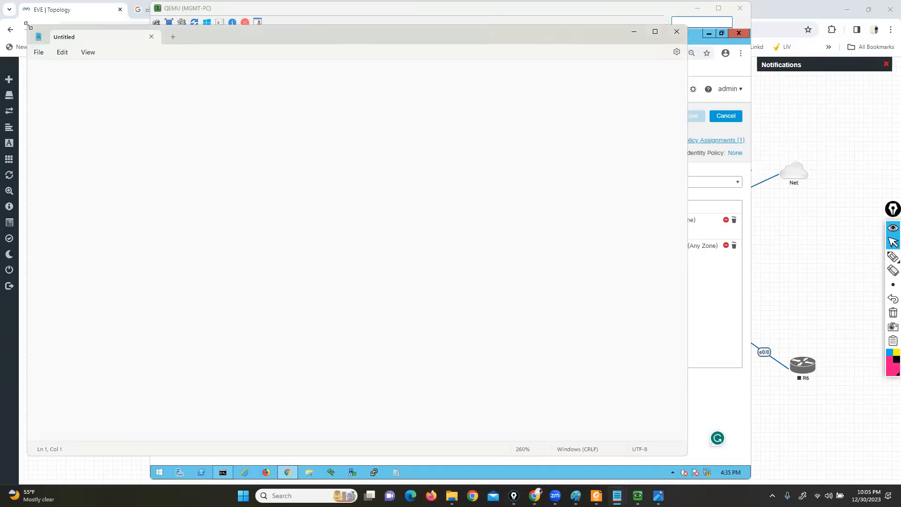
{"action": "left_click_drag", "start_coordinate": [27, 25], "coordinate": [306, 252]}
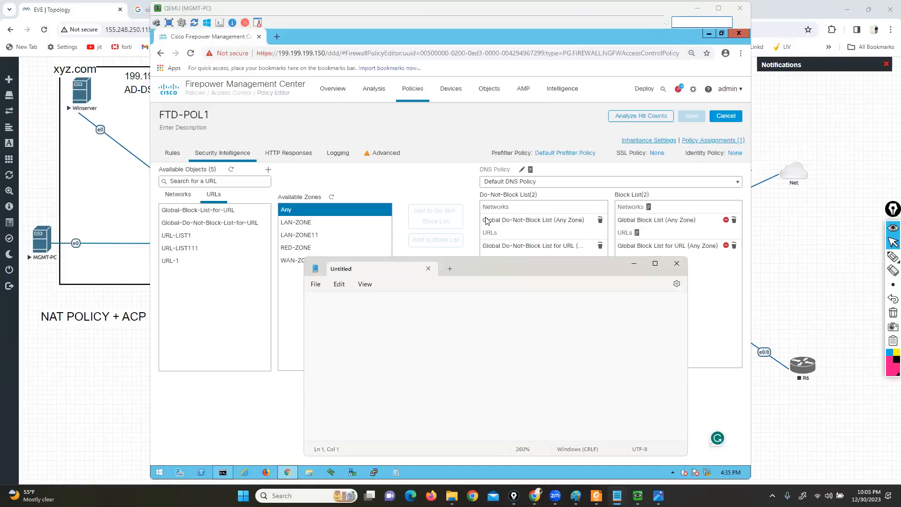
{"action": "left_click_drag", "start_coordinate": [469, 266], "coordinate": [501, 91]}
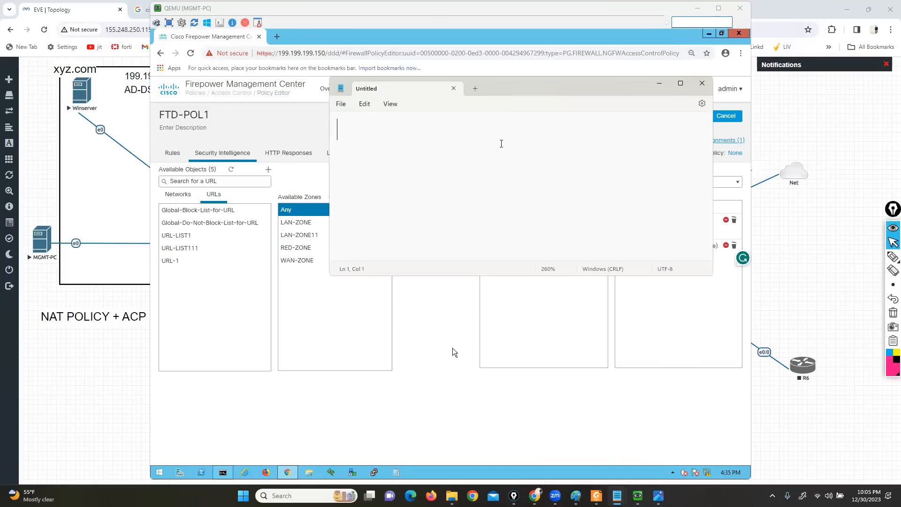
Enter the sample IP addresses 2.2.2.2, 3.3.3.3, 4.4.4.4 and 5.5.5.5 on separate lines in the note
{"action": "type", "text": "2.2.2.2"}
{"action": "key", "text": "Return"}
{"action": "type", "text": "3.3.3.3"}
{"action": "key", "text": "Return"}
{"action": "type", "text": "4.4.4.4"}
{"action": "key", "text": "Return"}
{"action": "type", "text": "5.5.5.5"}
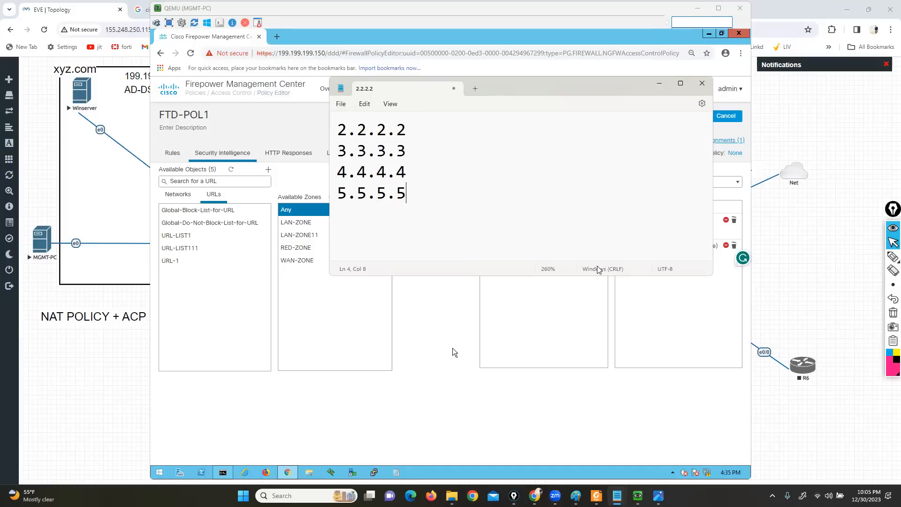
Switch to the FTD Packet Flow image, outline the L3 SI stage with the screen pen, and clear the mark
{"action": "key", "text": "alt+Tab"}
{"action": "left_click", "coordinate": [893, 256]}
{"action": "mouse_move", "coordinate": [184, 110]}
{"action": "left_mouse_down"}
{"action": "mouse_move", "coordinate": [194, 144]}
{"action": "mouse_move", "coordinate": [224, 123]}
{"action": "mouse_move", "coordinate": [188, 111]}
{"action": "left_mouse_up"}
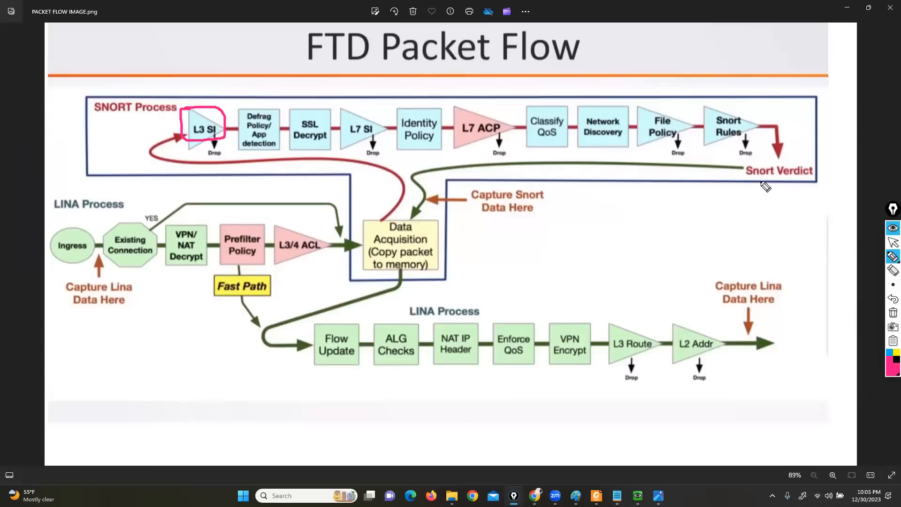
{"action": "left_click", "coordinate": [892, 312]}
{"action": "left_click", "coordinate": [891, 241]}
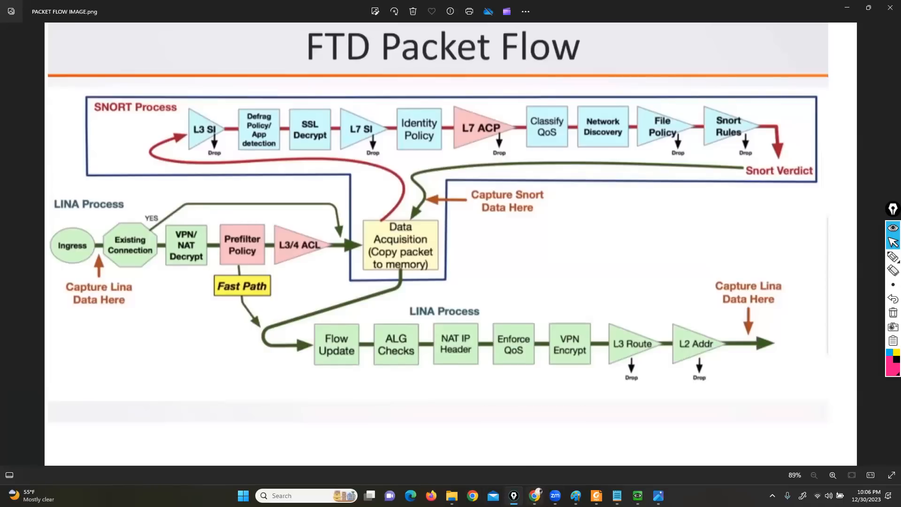
Return to the FMC in the MGMT-PC window and start a new network list named BLOCK-LIST11 with type List
{"action": "left_click", "coordinate": [534, 495]}
{"action": "left_click", "coordinate": [637, 495]}
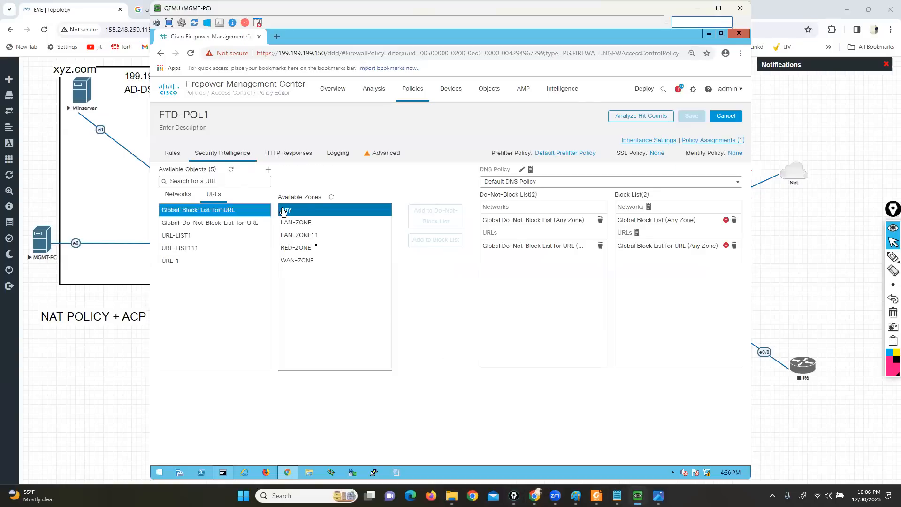
{"action": "left_click", "coordinate": [178, 194]}
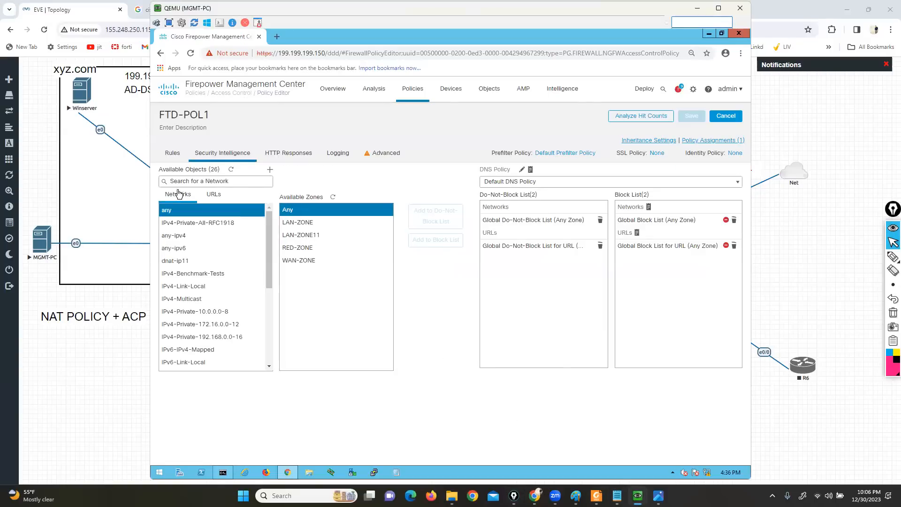
{"action": "left_click", "coordinate": [270, 170]}
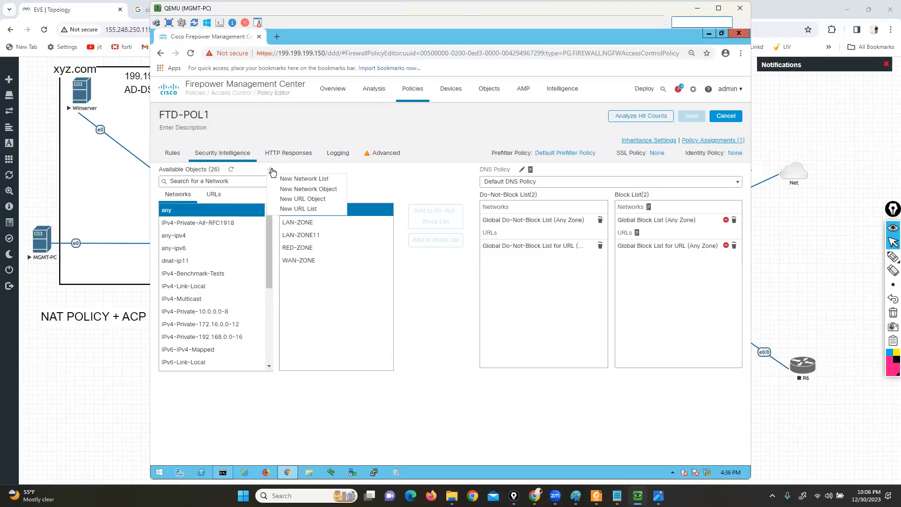
{"action": "left_click", "coordinate": [300, 179]}
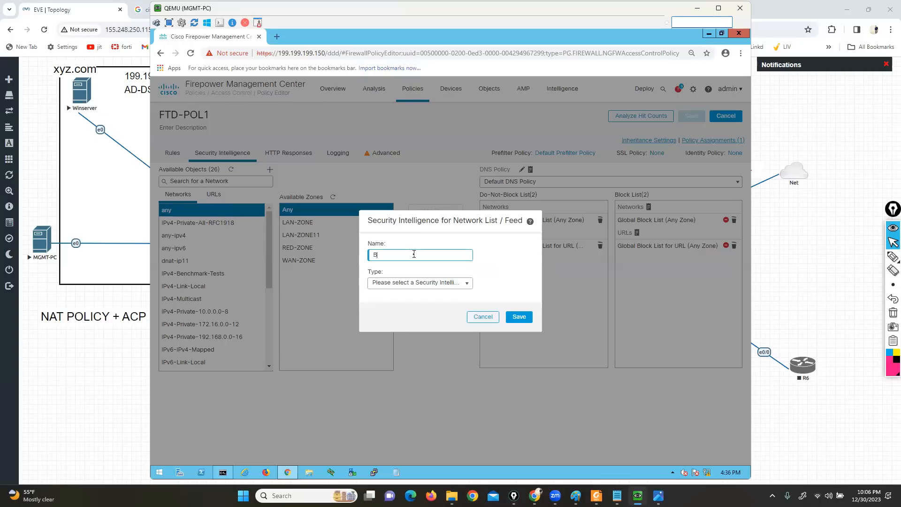
{"action": "type", "text": "BO"}
{"action": "key", "text": "BackSpace"}
{"action": "type", "text": "LOCK-LIST11"}
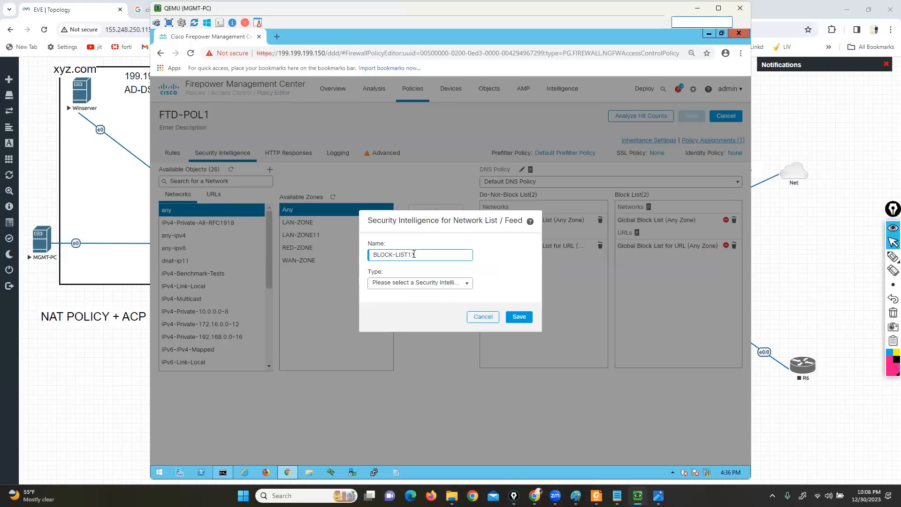
{"action": "left_click", "coordinate": [458, 284]}
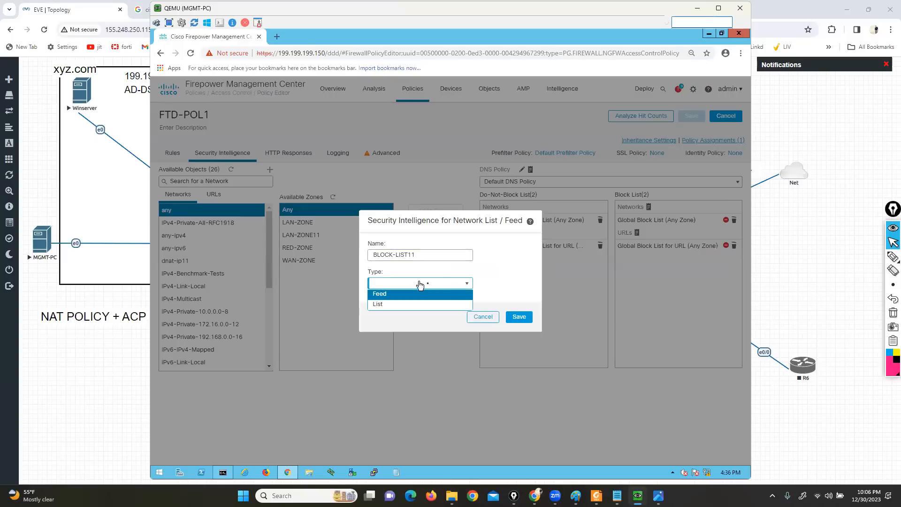
{"action": "left_click", "coordinate": [387, 305]}
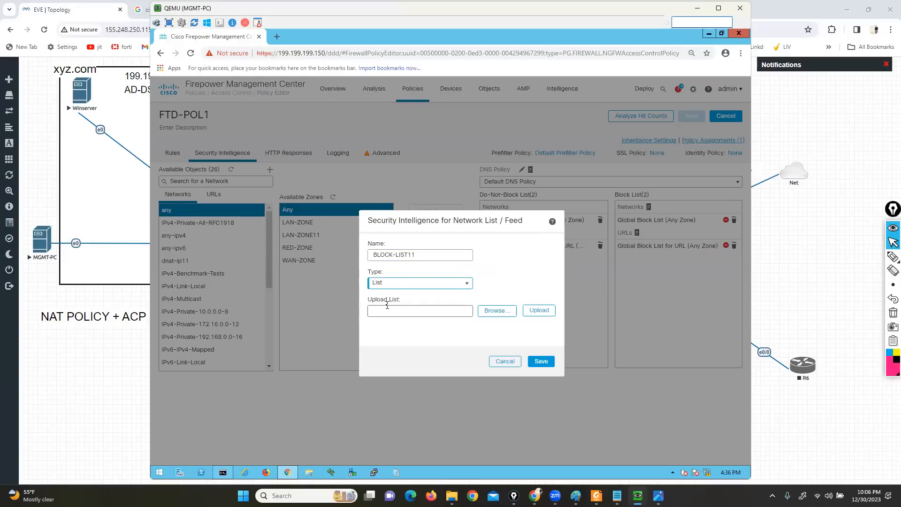
Switch to Notepad on the MGMT-PC and enter 4.4.4.4, 2.2.2.2, 1.1.1.1 and 5.5.5.5 on separate lines
{"action": "left_click", "coordinate": [397, 473]}
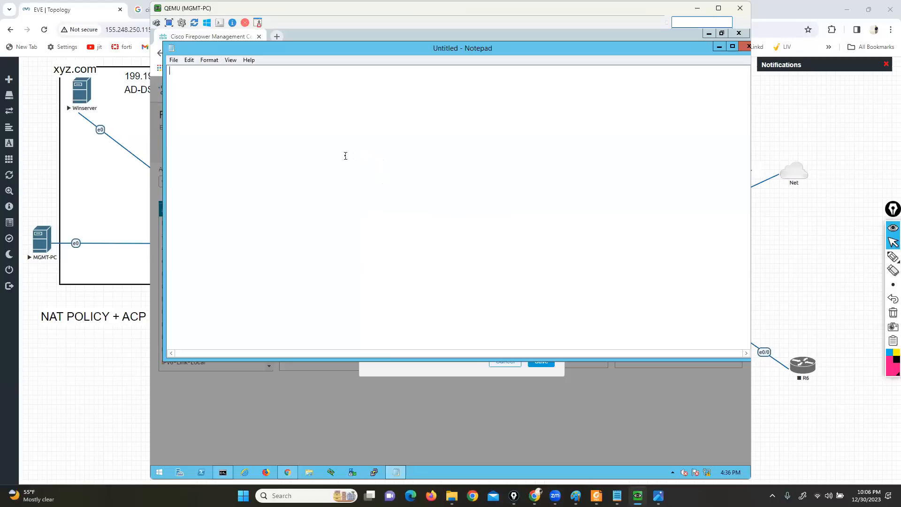
{"action": "type", "text": "4.4.4.4"}
{"action": "key", "text": "Return"}
{"action": "type", "text": "2.2 "}
{"action": "type", "text": "1.1.1.1 "}
{"action": "type", "text": "5.5.5.8"}
Save the address list to the Desktop as BLOCK-LIST and close Notepad
{"action": "key", "text": "ctrl+s"}
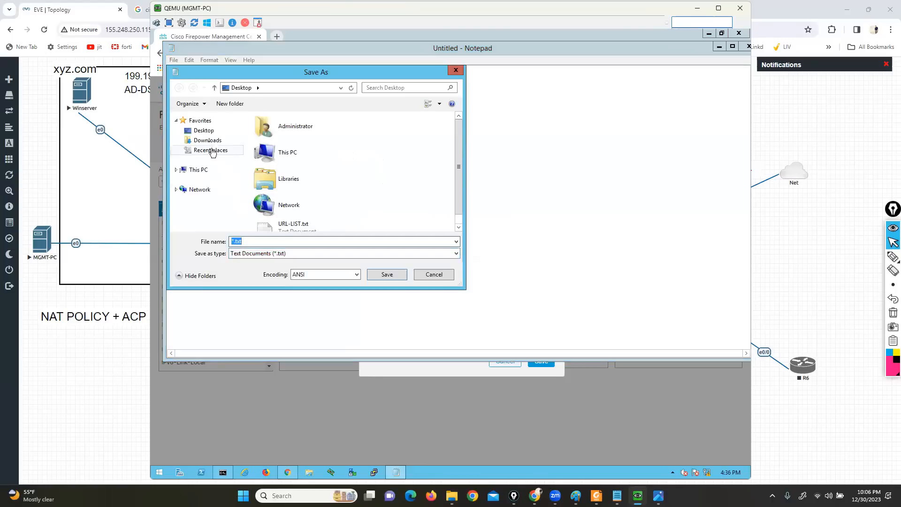
{"action": "left_click", "coordinate": [209, 132]}
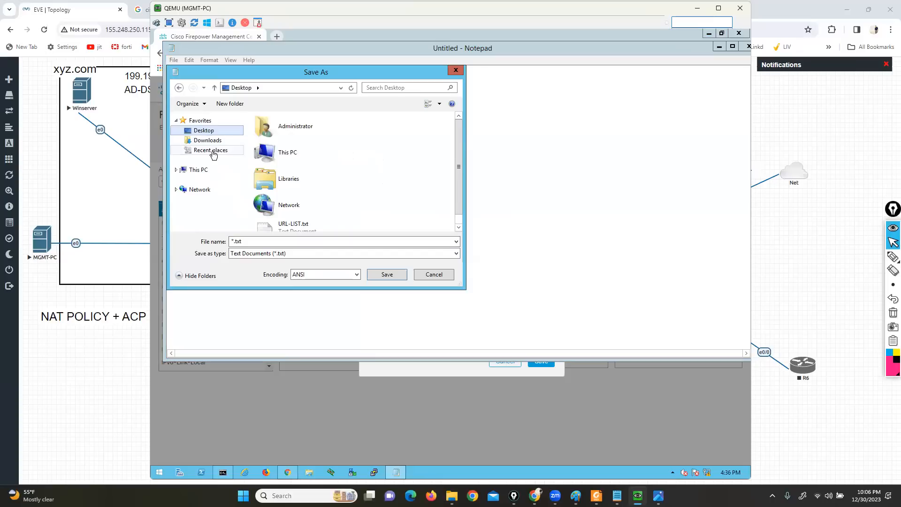
{"action": "left_click", "coordinate": [243, 241]}
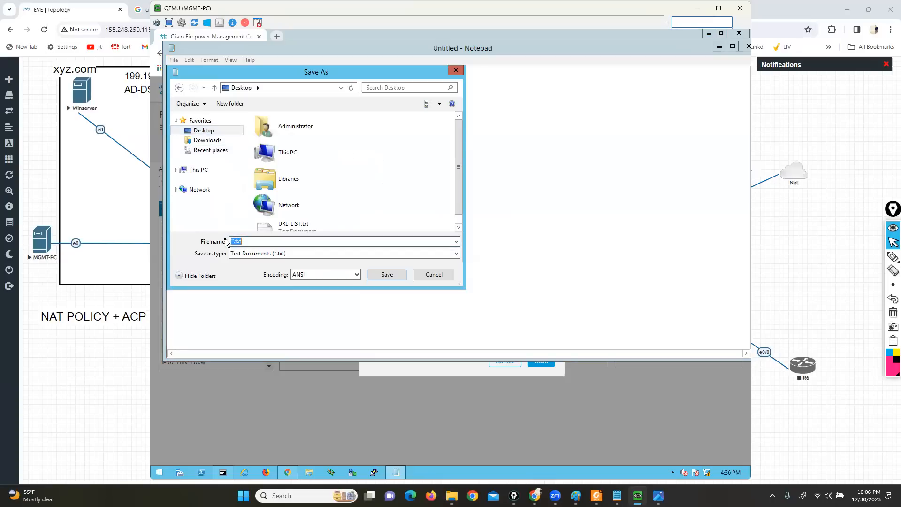
{"action": "type", "text": "BLOCK-LIST"}
{"action": "key", "text": "Return"}
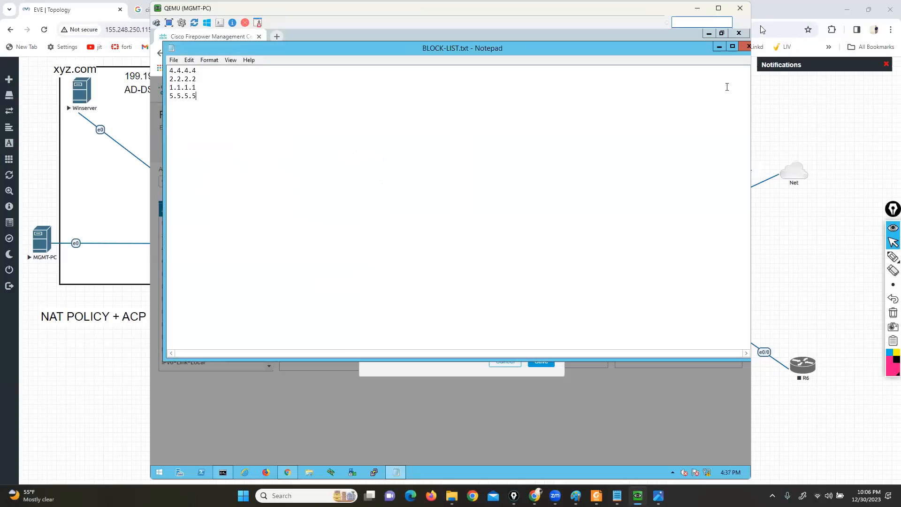
{"action": "left_click", "coordinate": [748, 46]}
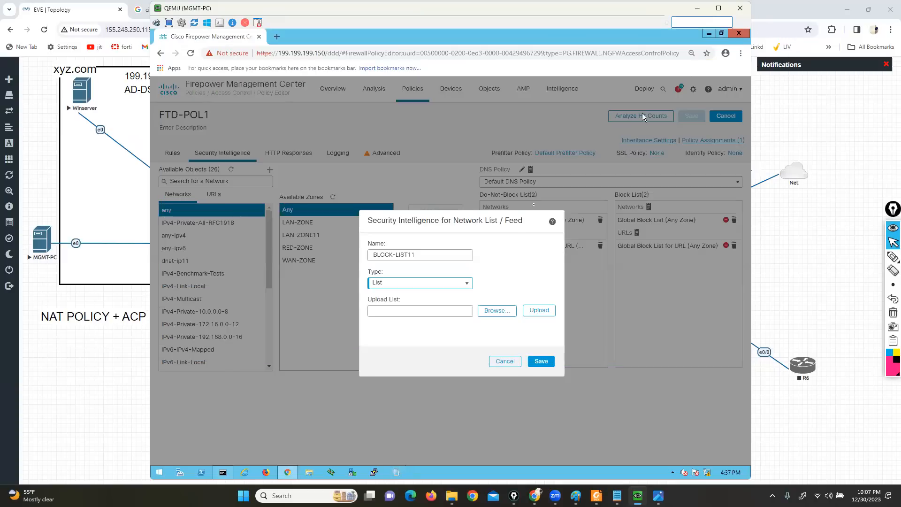
Upload BLOCK-LIST.txt from the Desktop into BLOCK-LIST11 and save the network list
{"action": "left_click", "coordinate": [500, 311]}
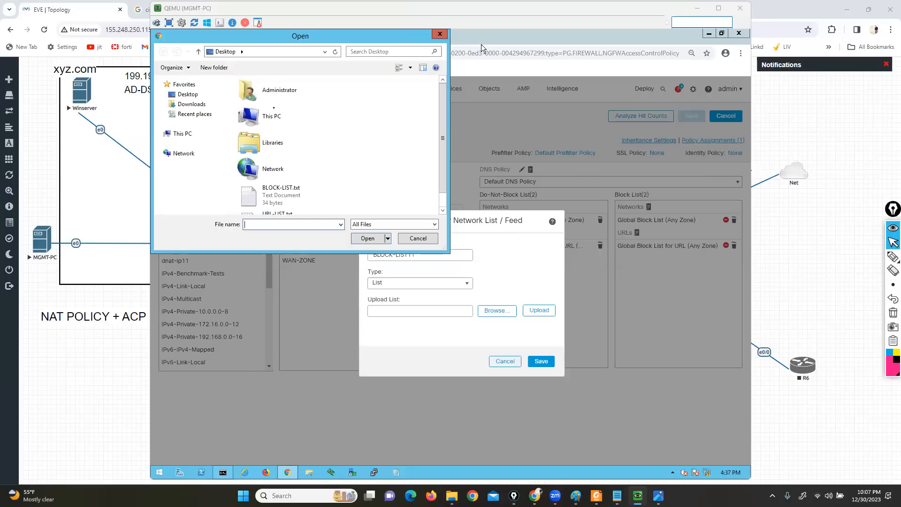
{"action": "left_click", "coordinate": [288, 197]}
{"action": "left_click", "coordinate": [375, 240]}
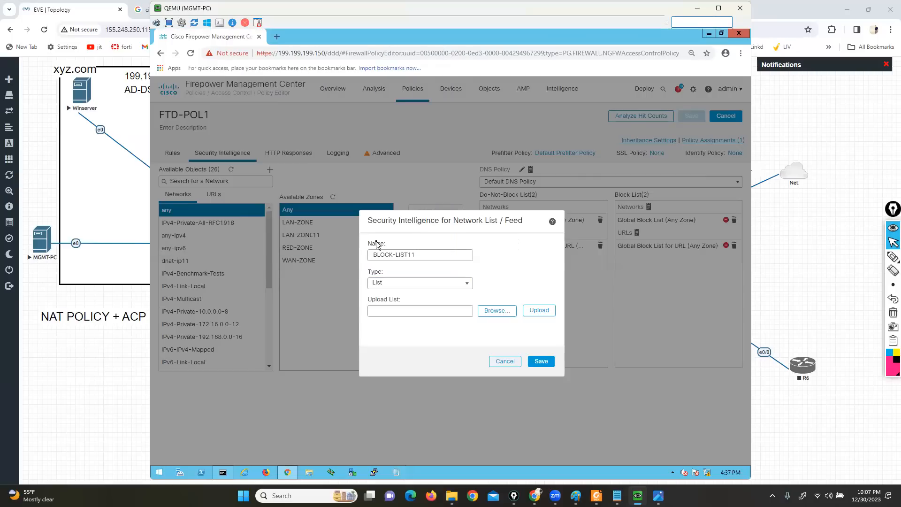
{"action": "left_click", "coordinate": [539, 312]}
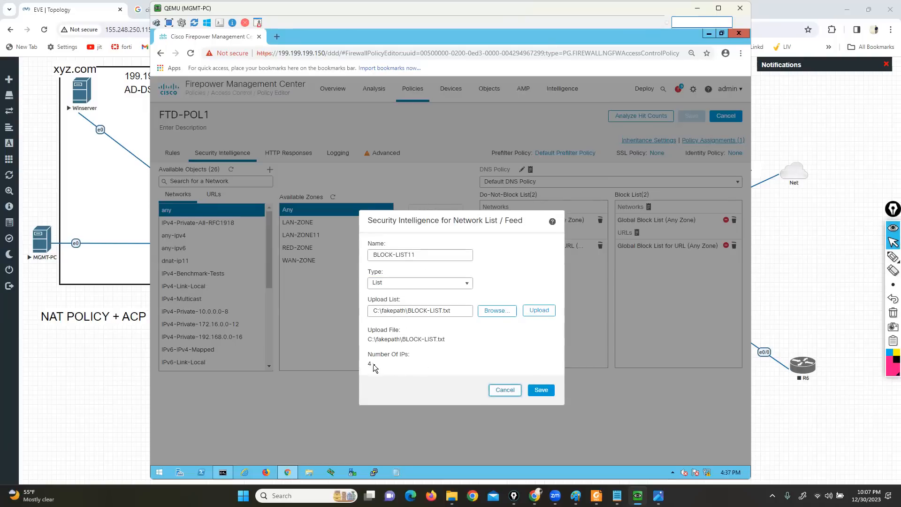
{"action": "left_click", "coordinate": [552, 394]}
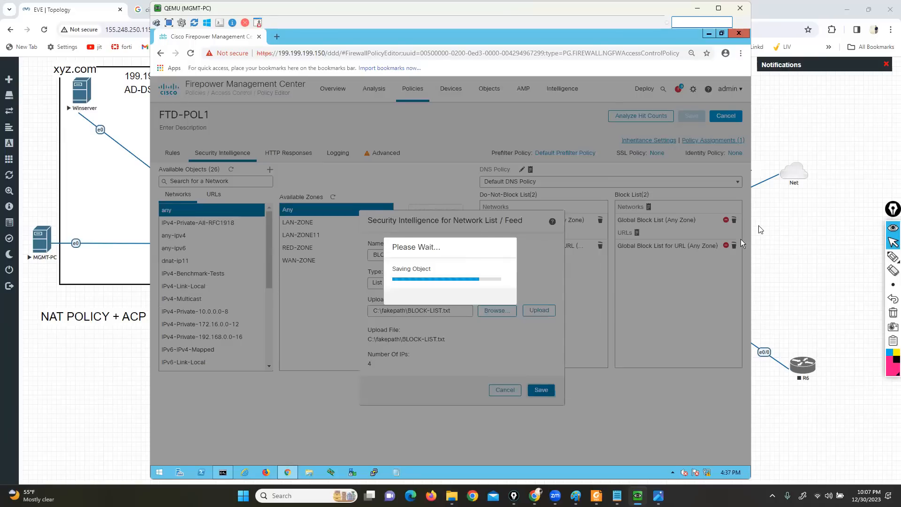
Underline the Do-Not-Block List and Block List headings with the screen annotation pen
{"action": "key", "text": "alt+Tab"}
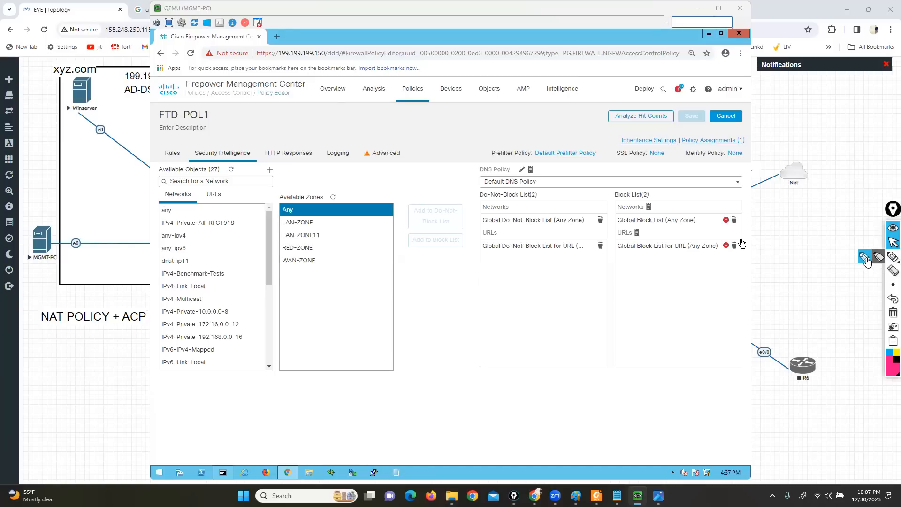
{"action": "left_click", "coordinate": [892, 256]}
{"action": "left_click_drag", "start_coordinate": [475, 202], "coordinate": [540, 201]}
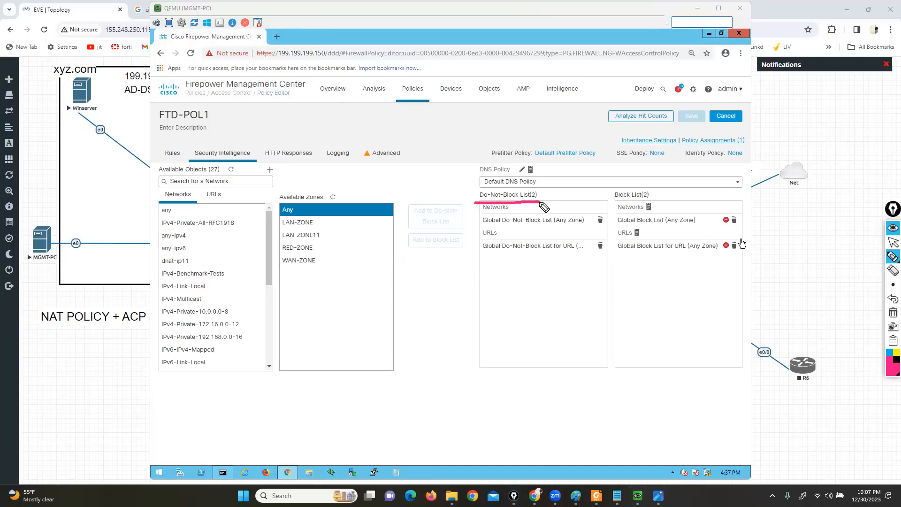
{"action": "left_click_drag", "start_coordinate": [618, 204], "coordinate": [655, 202]}
{"action": "left_click", "coordinate": [892, 242]}
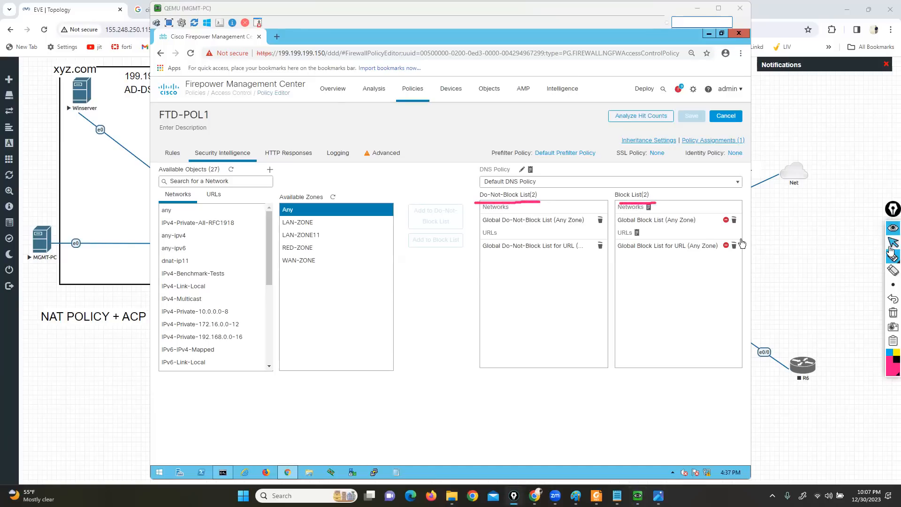
Filter the available networks by BLO and add BLOCK-LIST11 to the Block List for any zone
{"action": "left_click", "coordinate": [196, 181]}
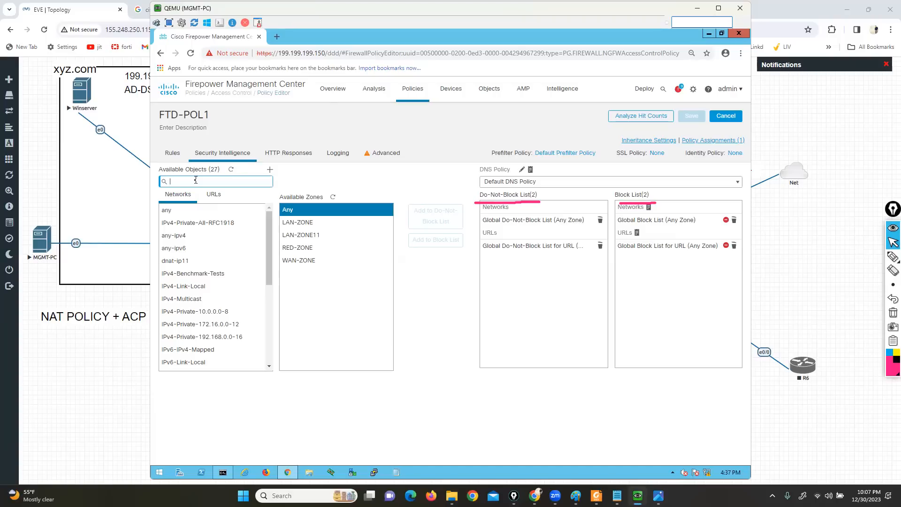
{"action": "type", "text": "BLO"}
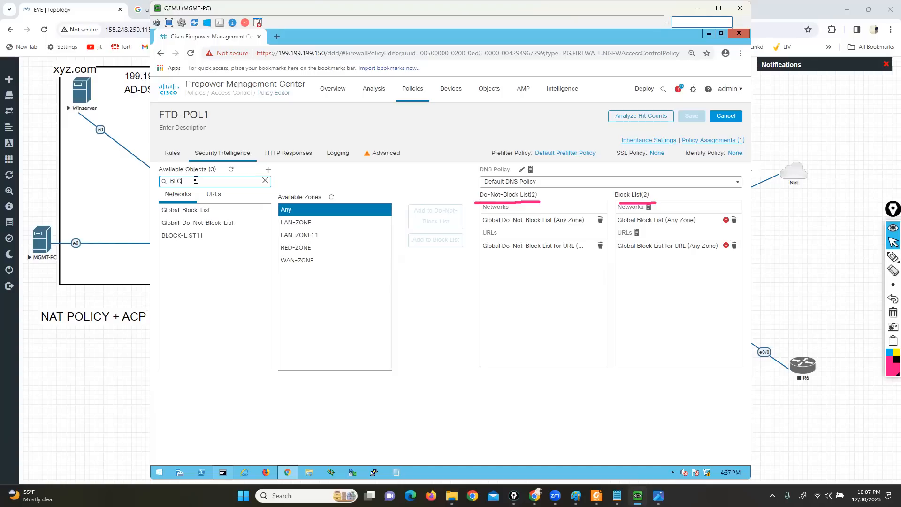
{"action": "left_click", "coordinate": [196, 239]}
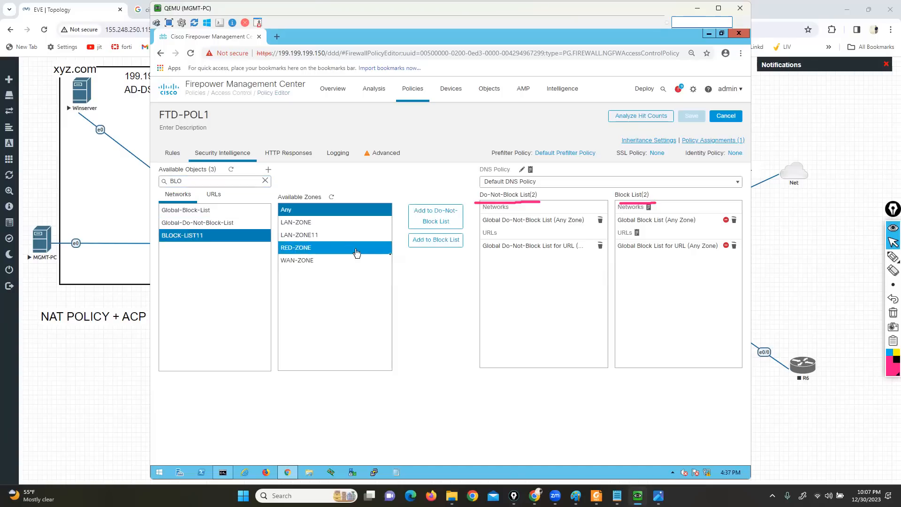
{"action": "left_click", "coordinate": [430, 242]}
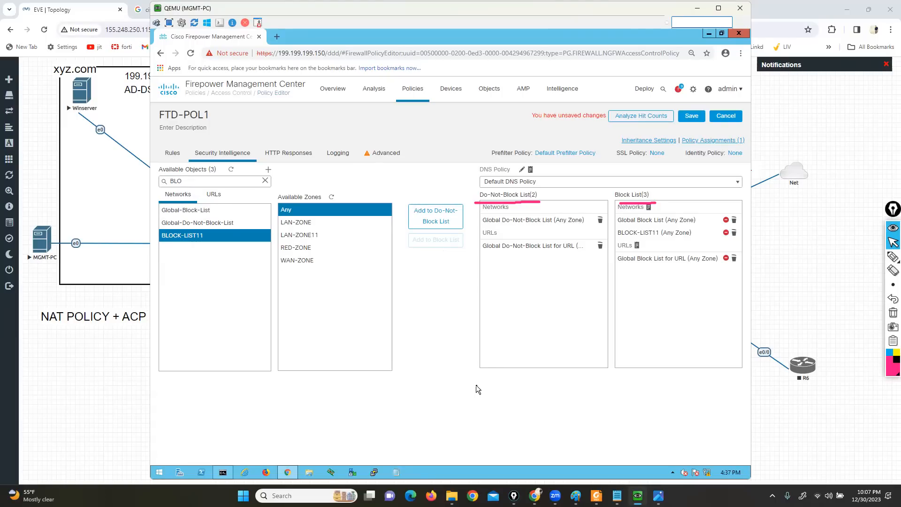
Review the addresses in BLOCK-LIST.txt on the MGMT-PC desktop and close the file
{"action": "left_click", "coordinate": [400, 481]}
{"action": "key", "text": "super+d"}
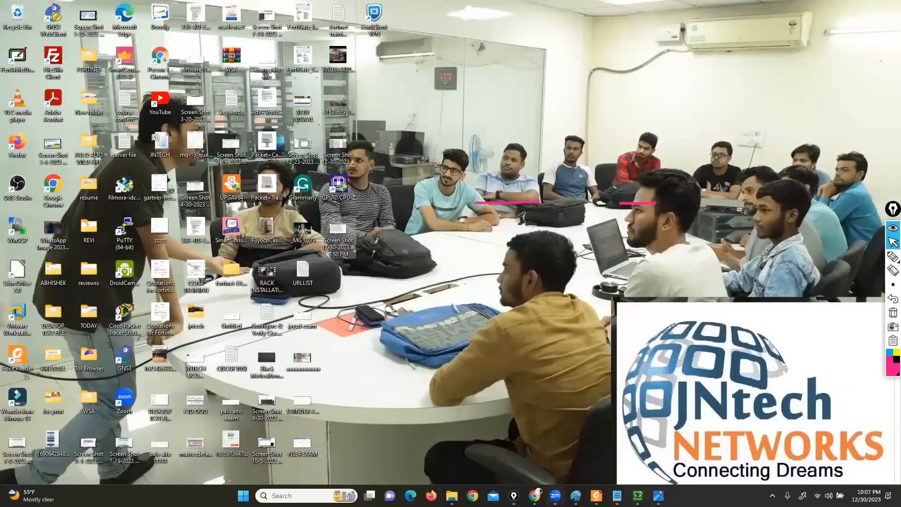
{"action": "left_click", "coordinate": [535, 495]}
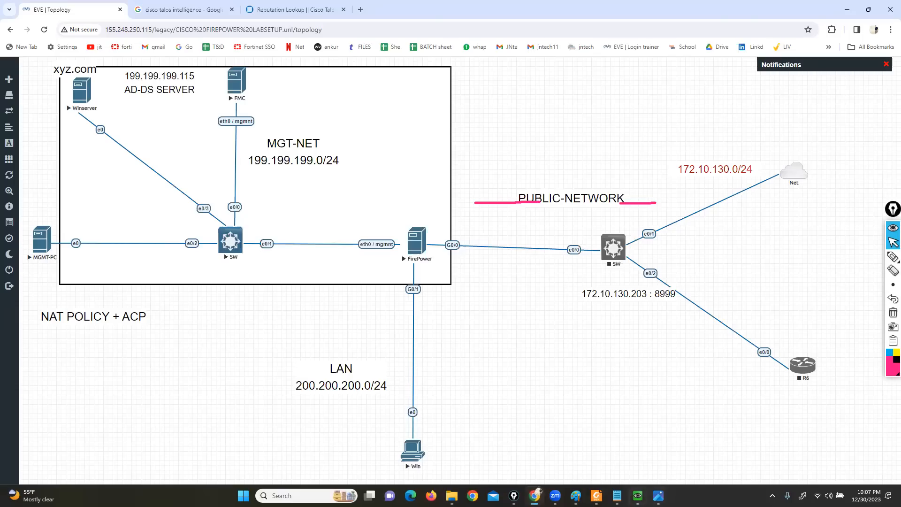
{"action": "left_click", "coordinate": [637, 496]}
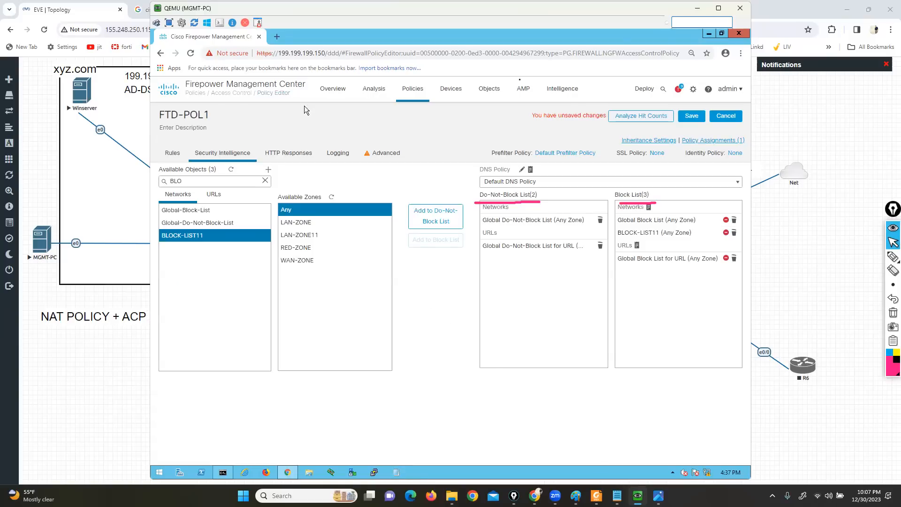
{"action": "left_click", "coordinate": [707, 35]}
{"action": "left_click", "coordinate": [459, 47]}
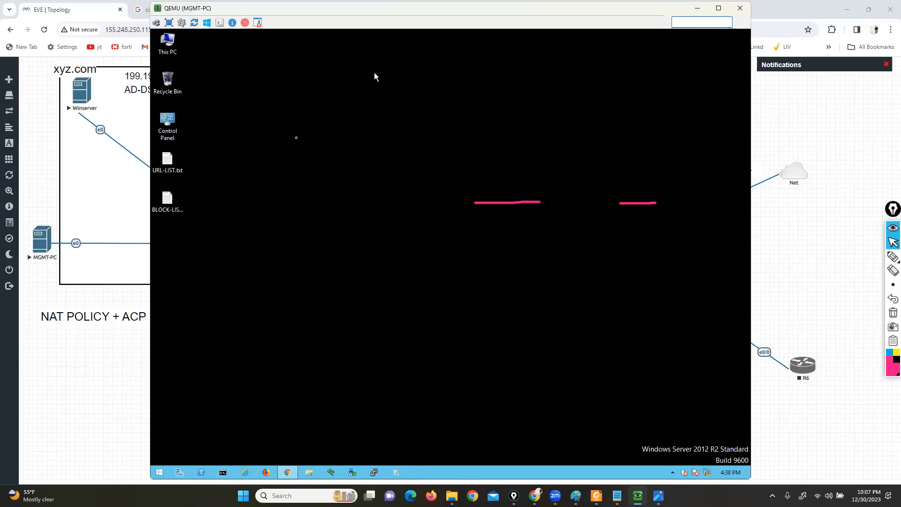
{"action": "double_click", "coordinate": [164, 197]}
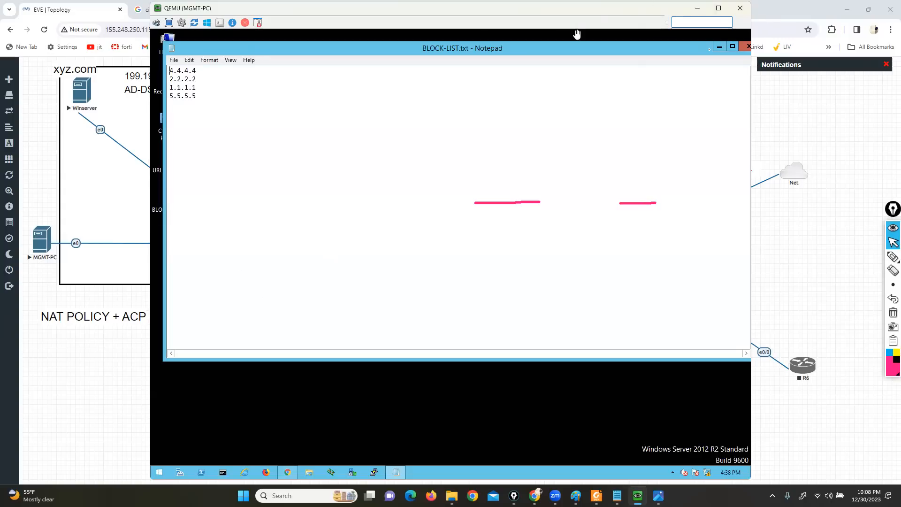
{"action": "left_click", "coordinate": [745, 46]}
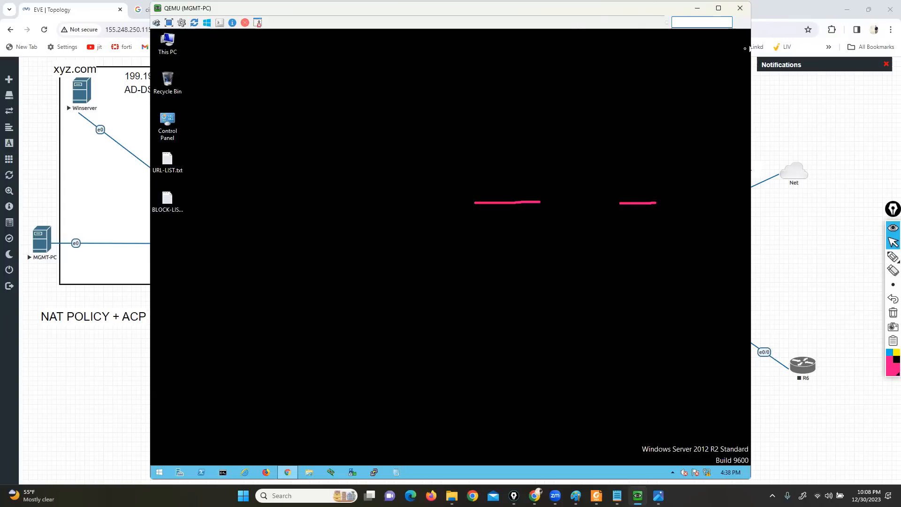
Clear the pen marks, return to the FMC browser in the MGMT-PC window and save the FTD-POL1 policy
{"action": "key", "text": "alt+Tab"}
{"action": "left_click", "coordinate": [892, 313]}
{"action": "left_click", "coordinate": [891, 243]}
{"action": "left_click", "coordinate": [535, 495]}
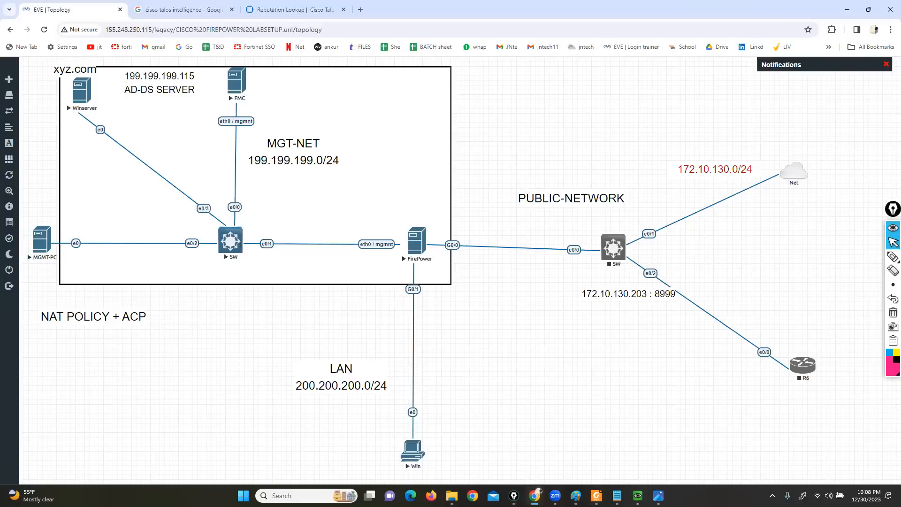
{"action": "left_click", "coordinate": [637, 495]}
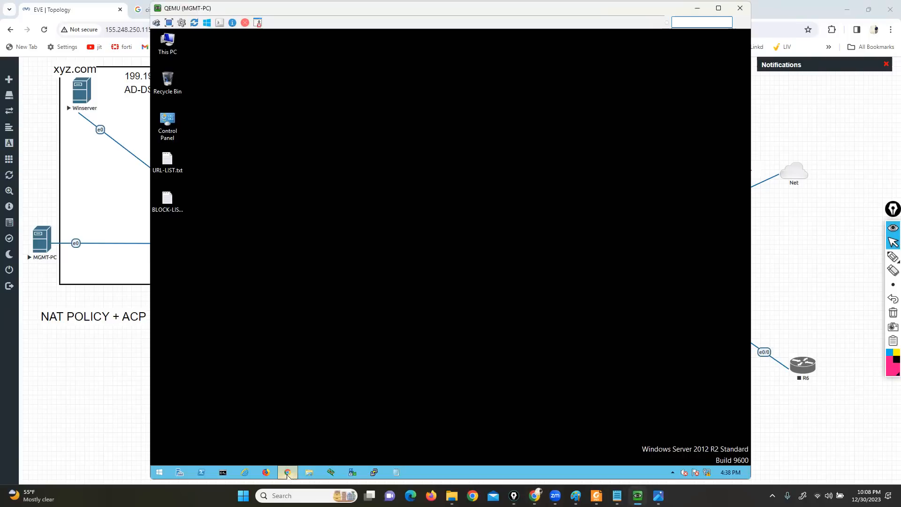
{"action": "left_click", "coordinate": [288, 472]}
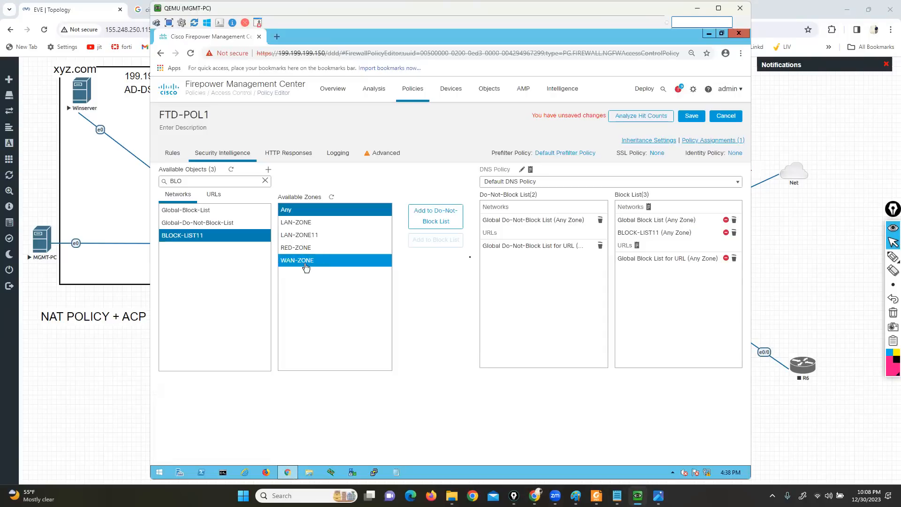
{"action": "left_click", "coordinate": [691, 116]}
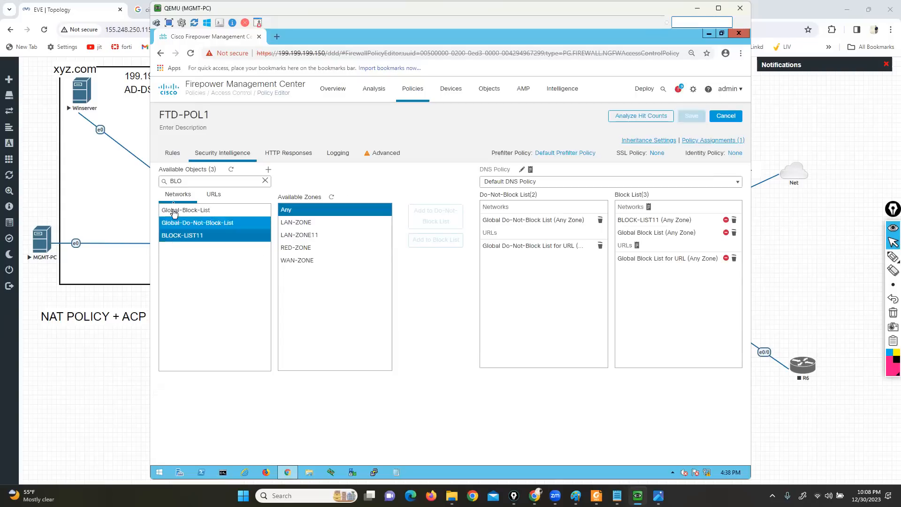
Clear the network object filter and show the available URL objects for Security Intelligence
{"action": "left_click", "coordinate": [213, 209], "text": "ctrl"}
{"action": "left_click", "coordinate": [265, 180]}
{"action": "left_click", "coordinate": [212, 194]}
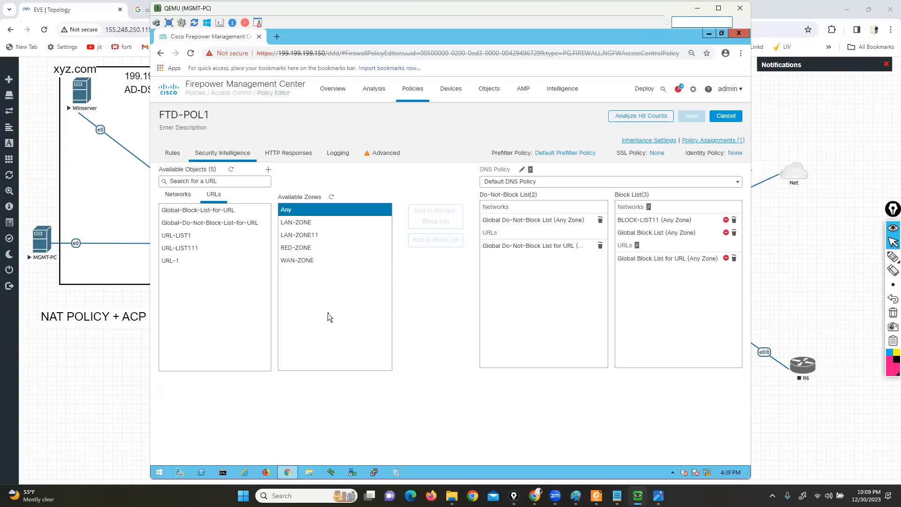
Examine the URL conditions of rule1 in FTD-POL1, marking the URLs heading temporarily, and leave the rule unchanged
{"action": "left_click", "coordinate": [171, 153]}
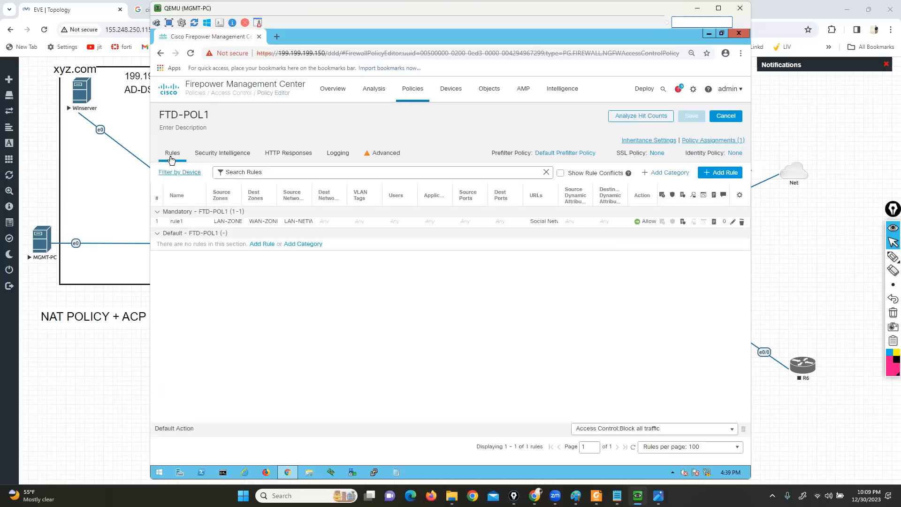
{"action": "left_click", "coordinate": [731, 223]}
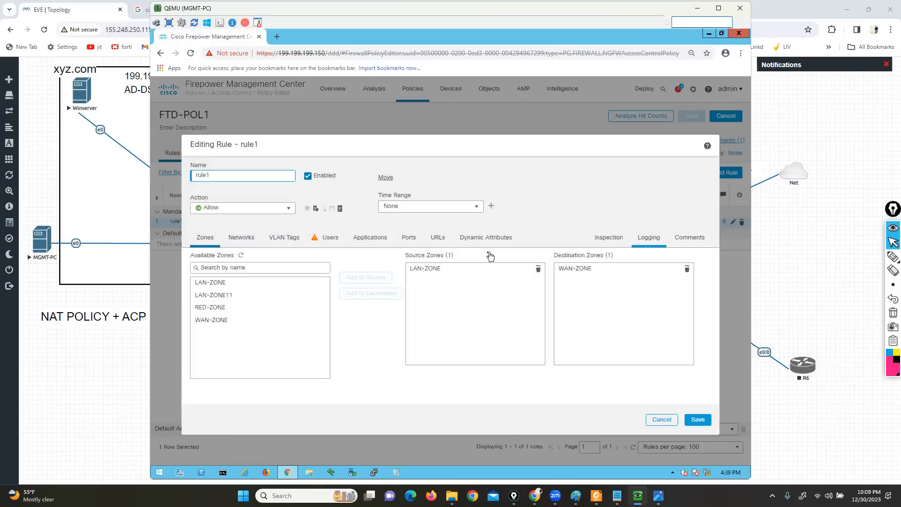
{"action": "left_click", "coordinate": [437, 237]}
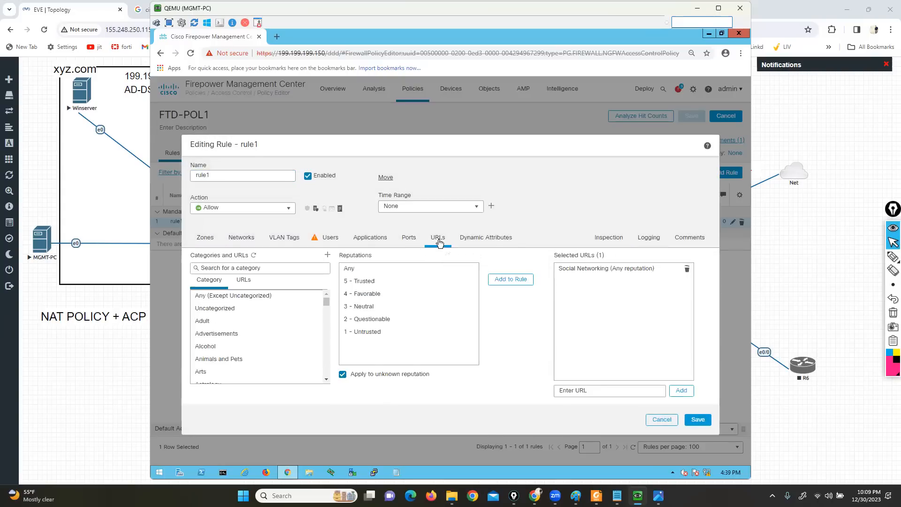
{"action": "left_click", "coordinate": [893, 256]}
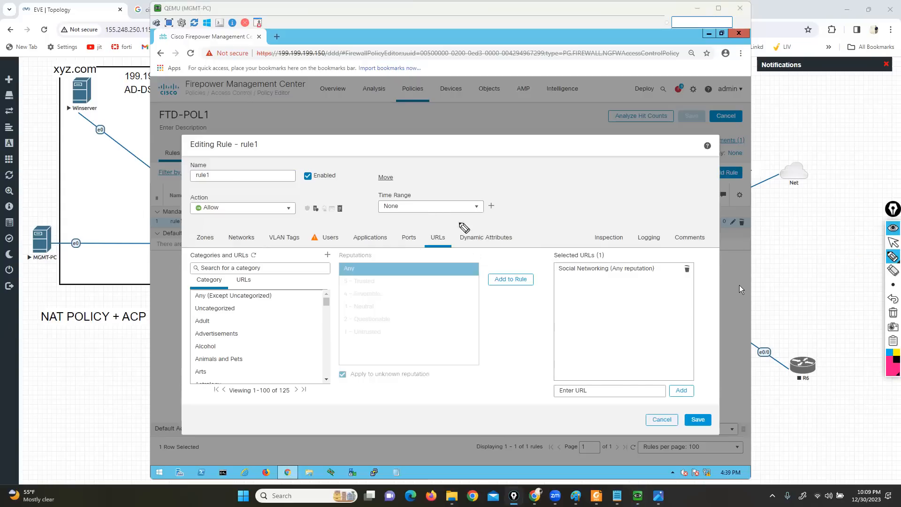
{"action": "mouse_move", "coordinate": [436, 231]}
{"action": "left_mouse_down"}
{"action": "mouse_move", "coordinate": [425, 244]}
{"action": "mouse_move", "coordinate": [445, 224]}
{"action": "left_mouse_up"}
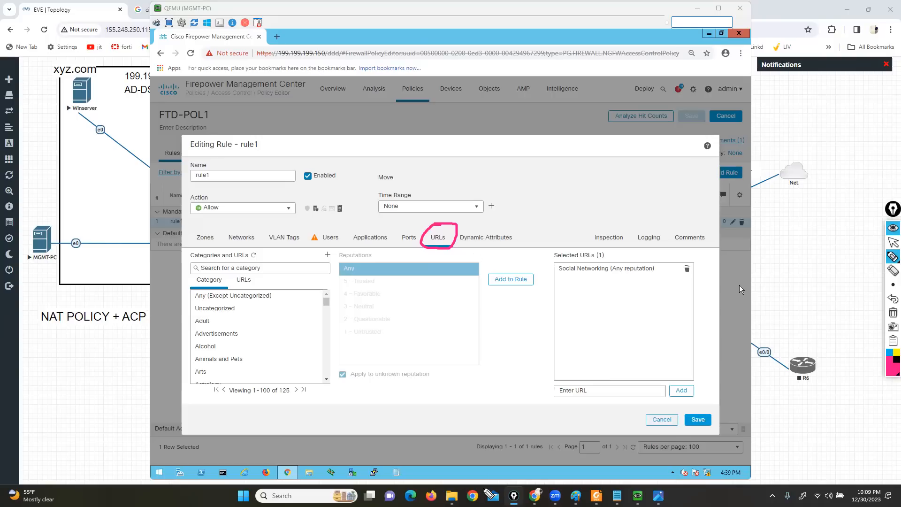
{"action": "left_click_drag", "start_coordinate": [341, 179], "coordinate": [346, 238]}
{"action": "left_click", "coordinate": [893, 312]}
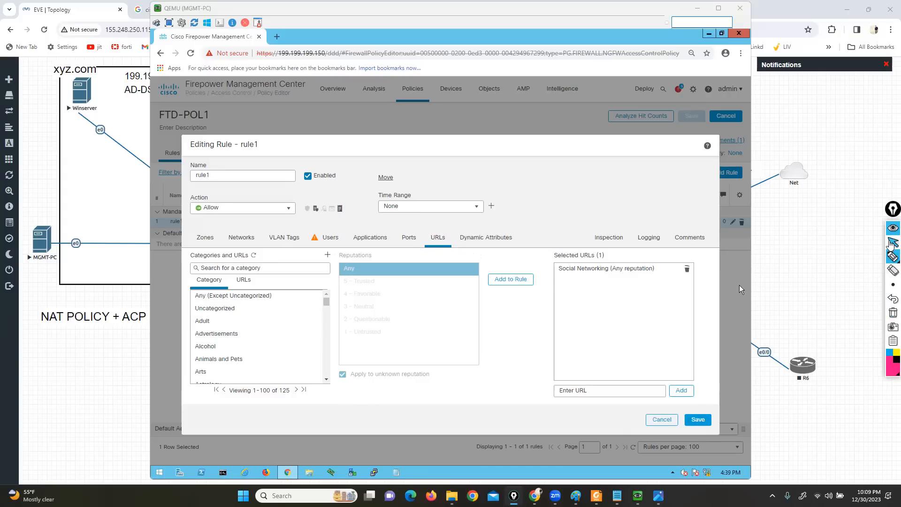
{"action": "left_click", "coordinate": [661, 419]}
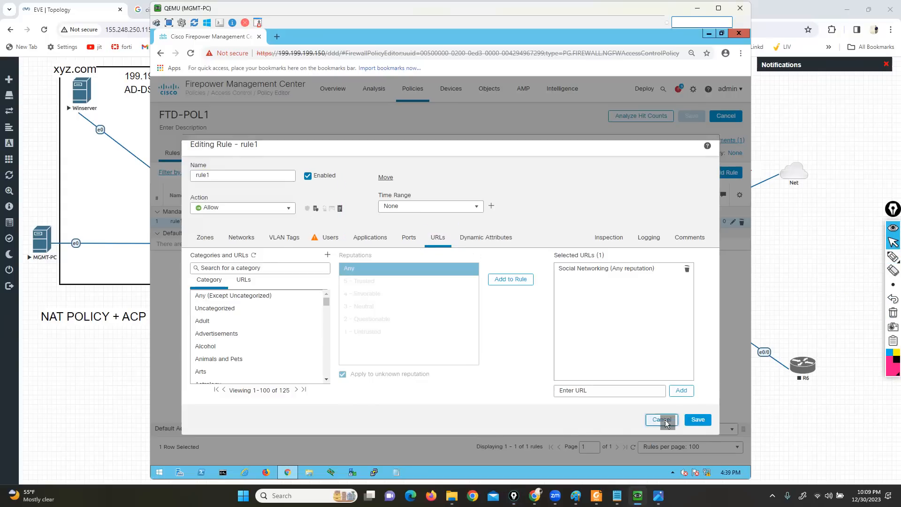
{"action": "left_click", "coordinate": [392, 305]}
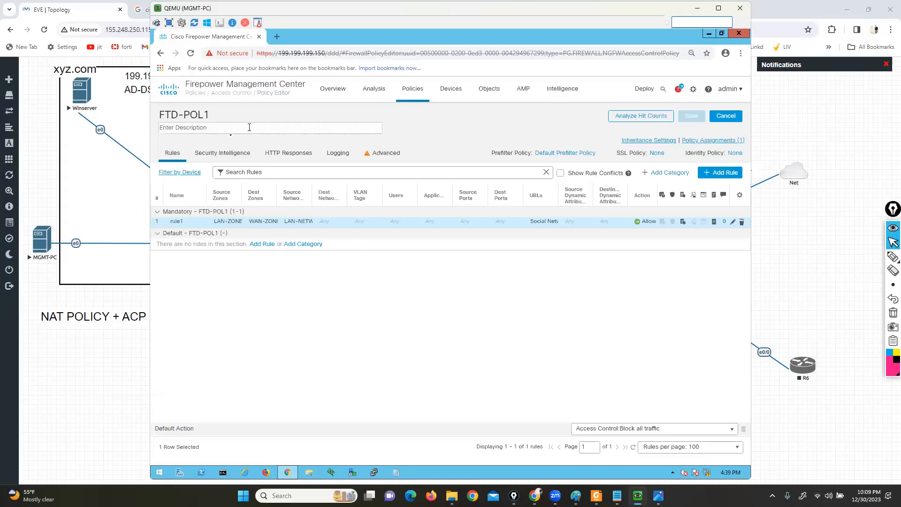
Return to Security Intelligence and start a new network list named URL-BLOCK1 with type List
{"action": "left_click", "coordinate": [222, 153]}
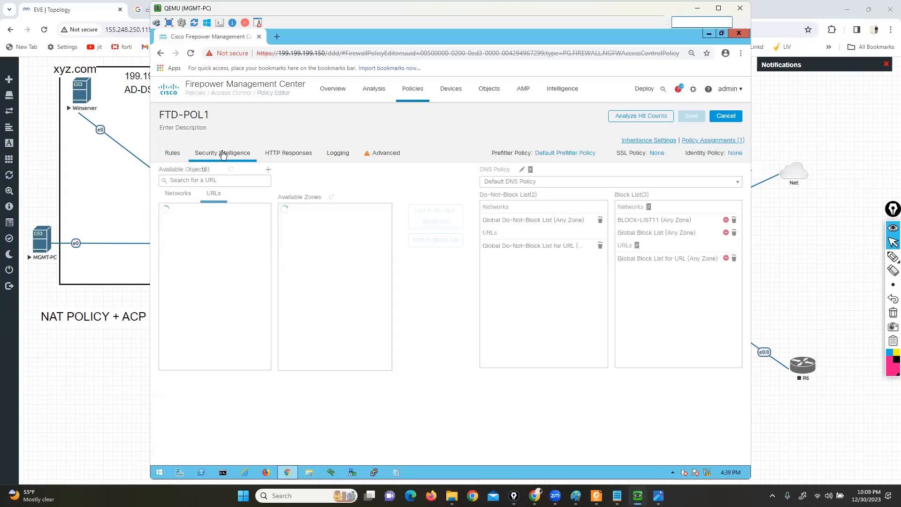
{"action": "left_click", "coordinate": [267, 169]}
{"action": "left_click", "coordinate": [299, 183]}
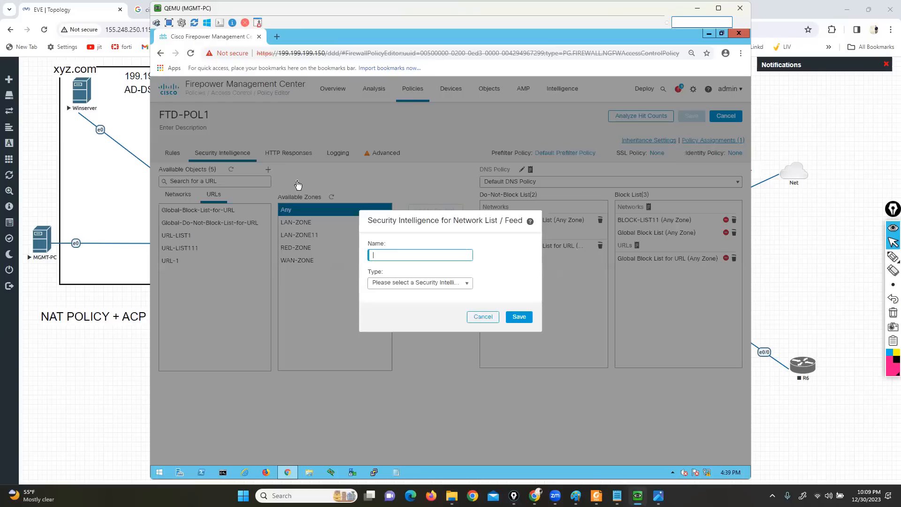
{"action": "type", "text": "URL-BLOCK1"}
{"action": "left_click", "coordinate": [411, 282]}
{"action": "left_click", "coordinate": [389, 304]}
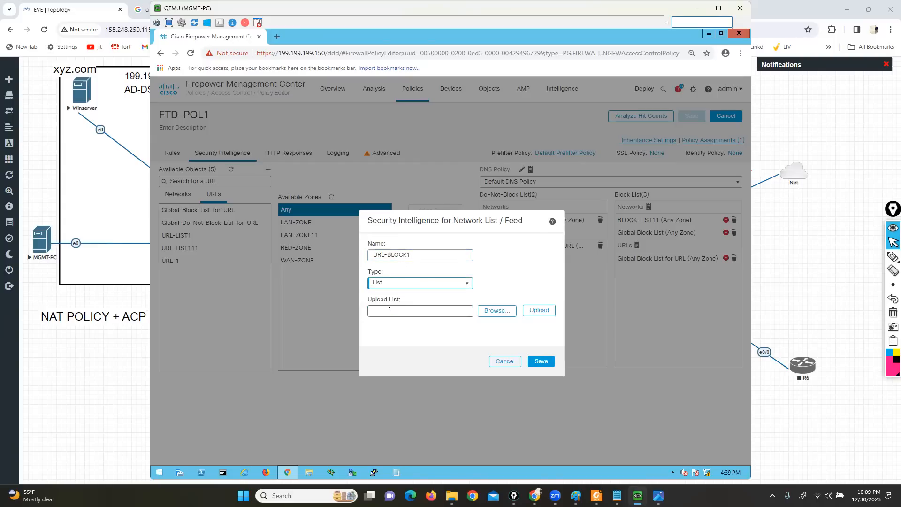
Upload URL-LIST.txt from the Desktop into URL-BLOCK1, save the list and check the available URL objects
{"action": "left_click", "coordinate": [493, 312]}
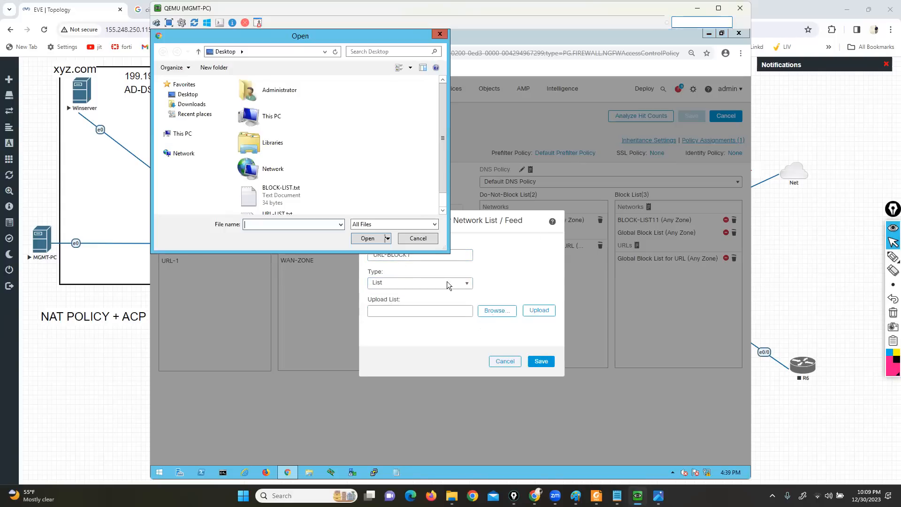
{"action": "scroll", "coordinate": [441, 206], "scroll_direction": "down", "scroll_amount": 1}
{"action": "left_click", "coordinate": [276, 203]}
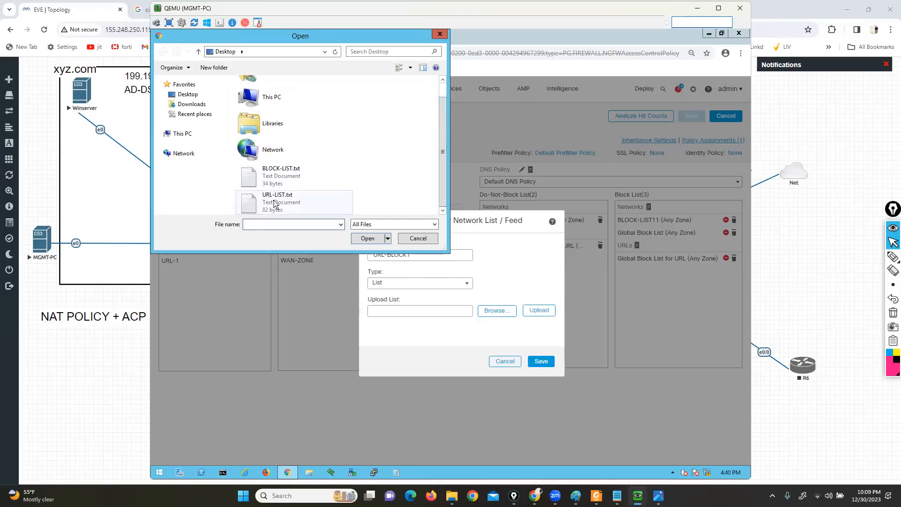
{"action": "left_click", "coordinate": [355, 227]}
{"action": "left_click", "coordinate": [364, 238]}
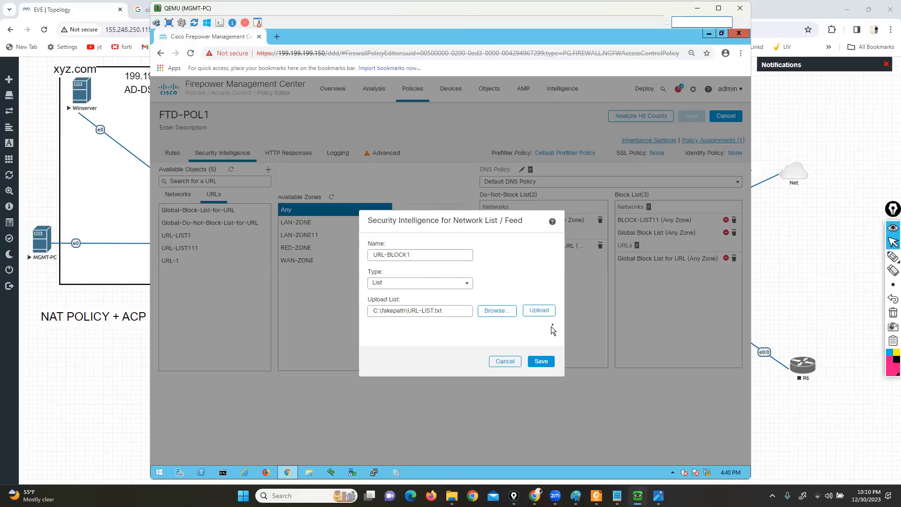
{"action": "left_click", "coordinate": [540, 311]}
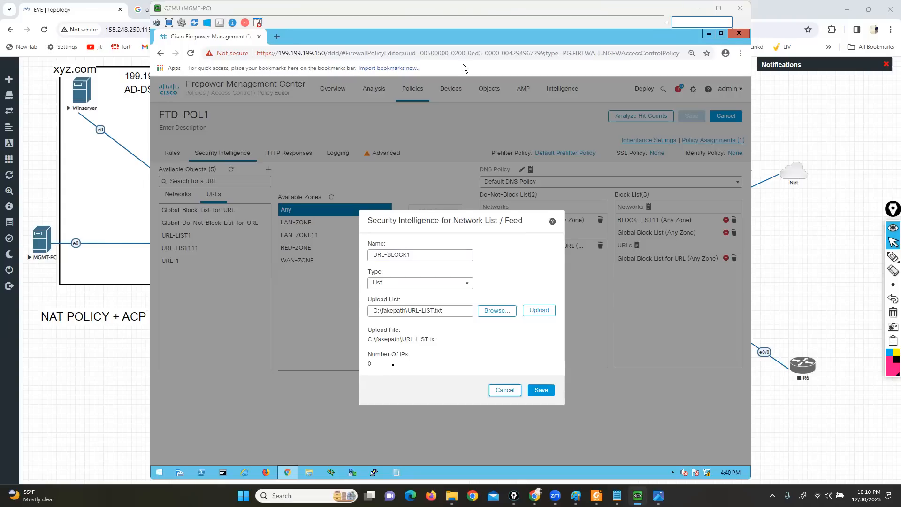
{"action": "left_click", "coordinate": [541, 390]}
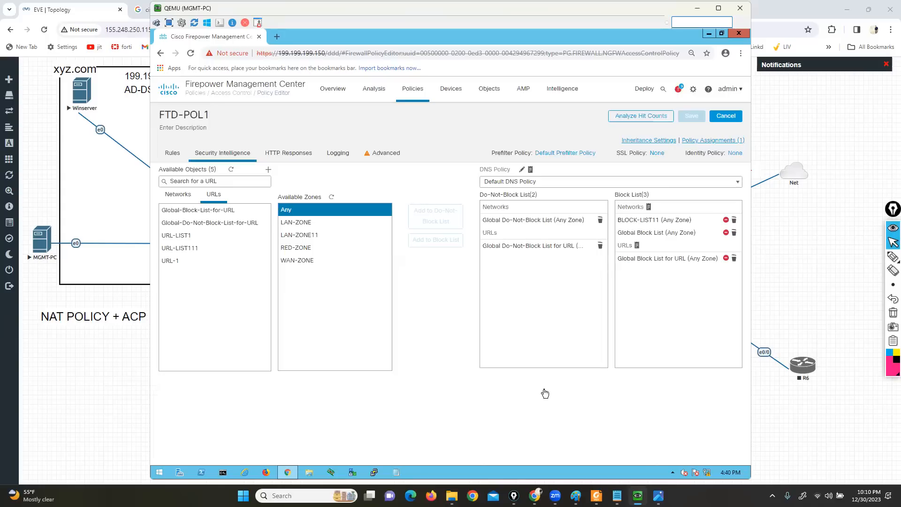
{"action": "left_click", "coordinate": [175, 264]}
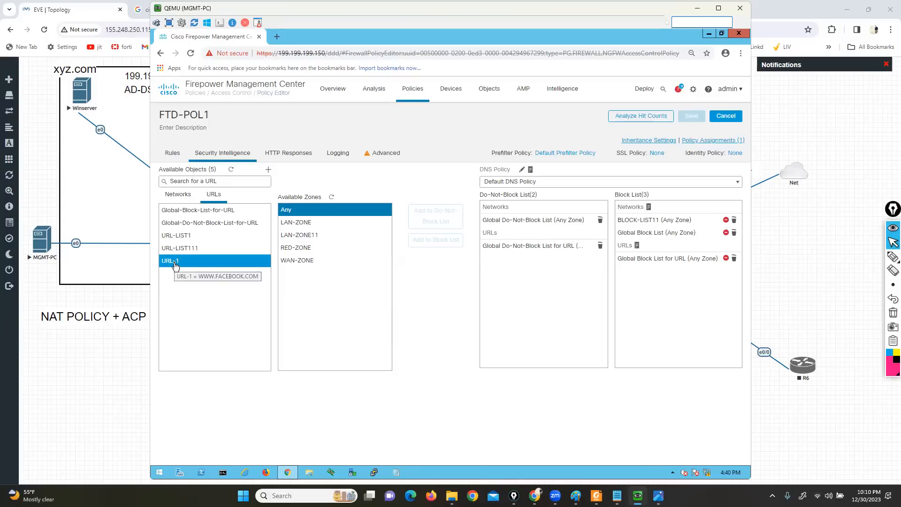
Add the URL-1 object with zone Any to the Security Intelligence Block List and save the FTD-POL1 policy
{"action": "left_click", "coordinate": [175, 265]}
{"action": "left_click", "coordinate": [446, 243]}
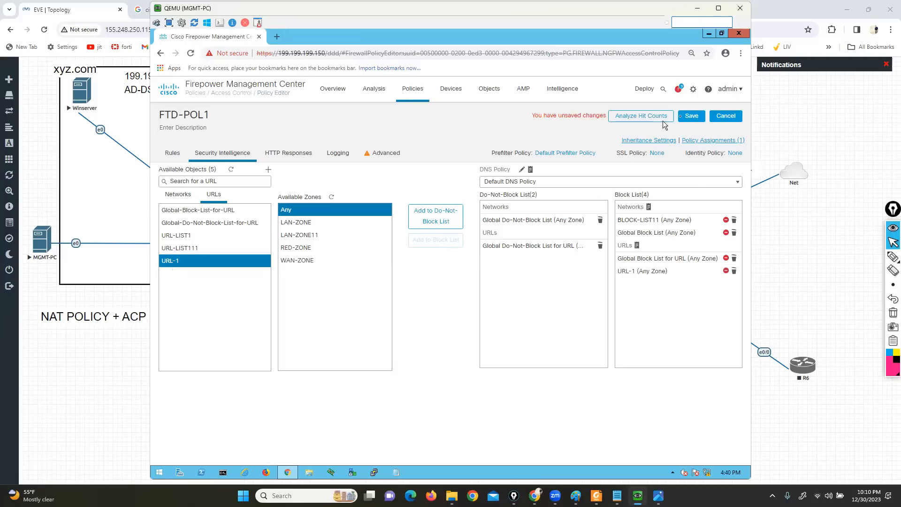
{"action": "left_click", "coordinate": [703, 116]}
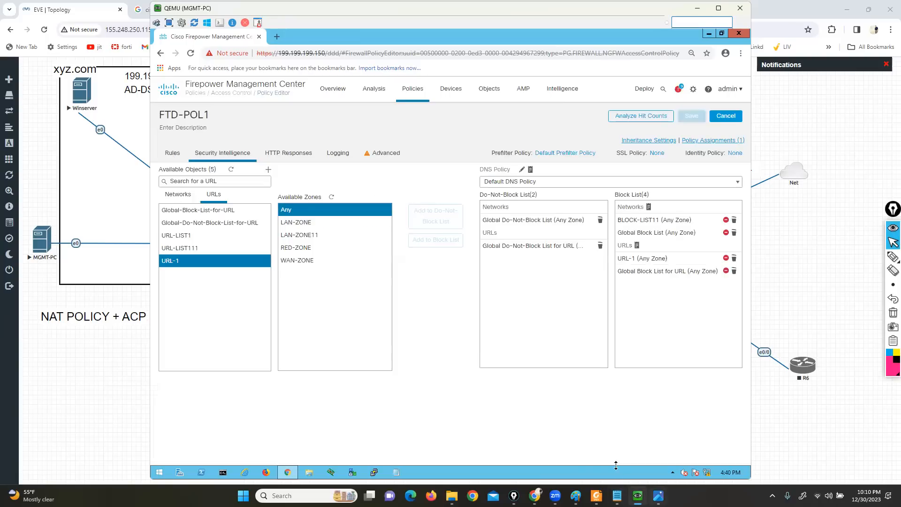
Review PACKET FLOW IMAGE.png, temporarily marking L3 SI, L7 SI, Identity Policy and File Policy, then clear the marks and close the image
{"action": "left_click", "coordinate": [658, 495]}
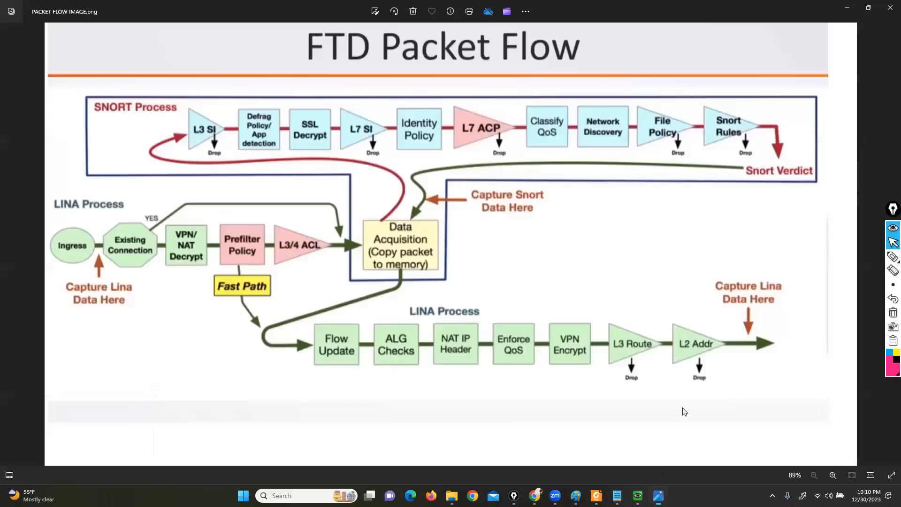
{"action": "left_click", "coordinate": [867, 259]}
{"action": "mouse_move", "coordinate": [140, 57]}
{"action": "left_mouse_down"}
{"action": "mouse_move", "coordinate": [201, 114]}
{"action": "mouse_move", "coordinate": [177, 119]}
{"action": "left_mouse_up"}
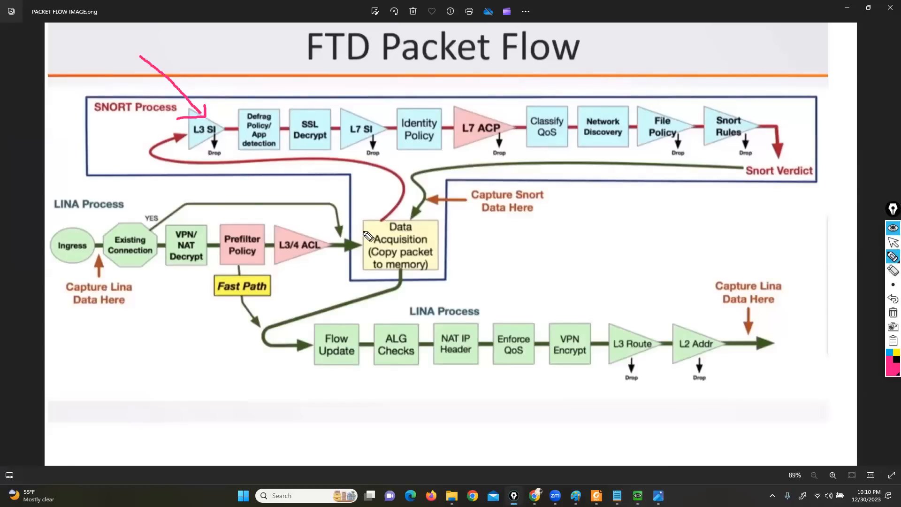
{"action": "mouse_move", "coordinate": [291, 74]}
{"action": "left_mouse_down"}
{"action": "mouse_move", "coordinate": [361, 117]}
{"action": "mouse_move", "coordinate": [340, 121]}
{"action": "left_mouse_up"}
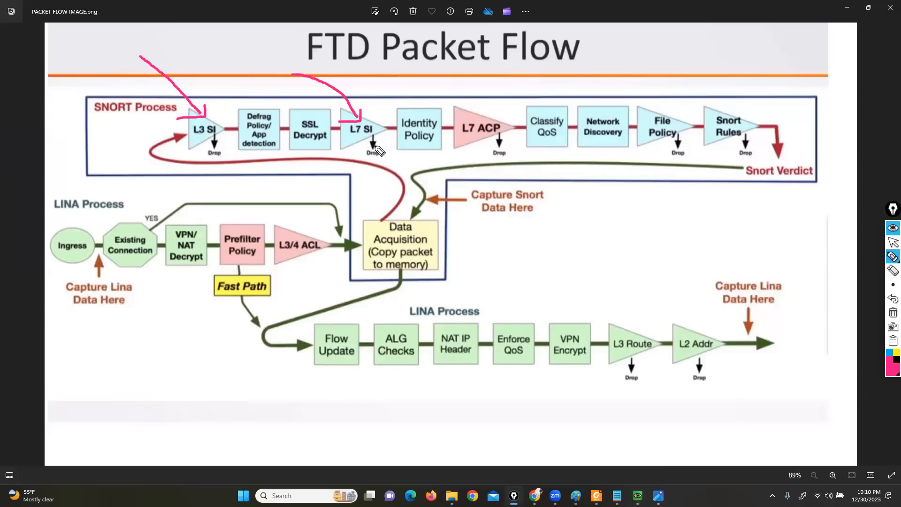
{"action": "left_click_drag", "start_coordinate": [408, 67], "coordinate": [417, 101]}
{"action": "left_click_drag", "start_coordinate": [633, 66], "coordinate": [647, 100]}
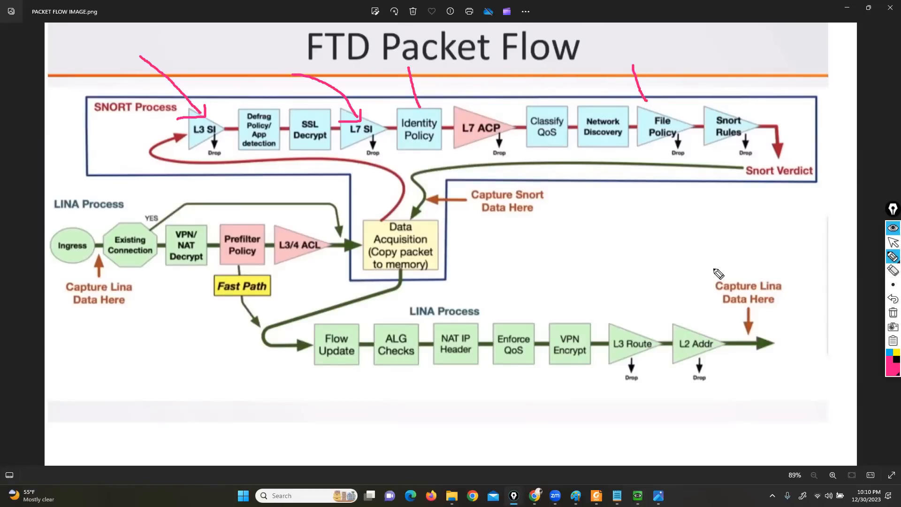
{"action": "left_click", "coordinate": [892, 312]}
{"action": "left_click", "coordinate": [890, 244]}
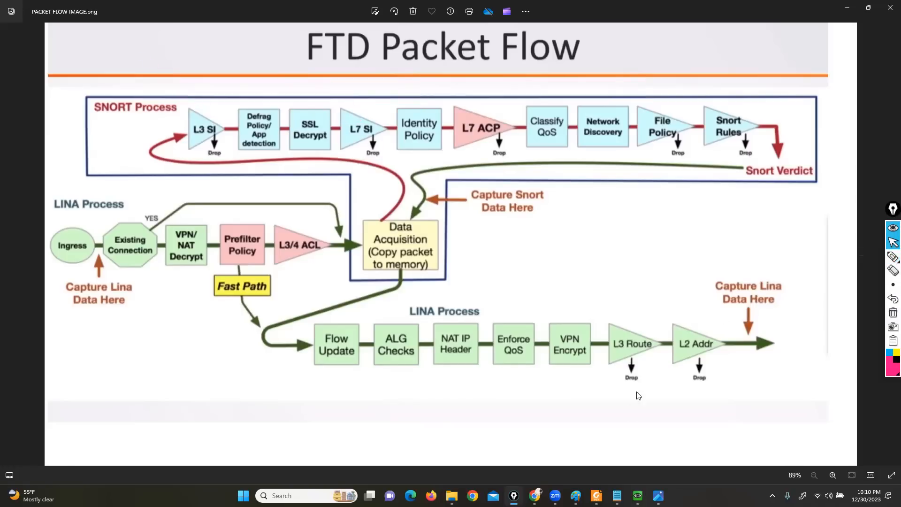
{"action": "left_click", "coordinate": [890, 8]}
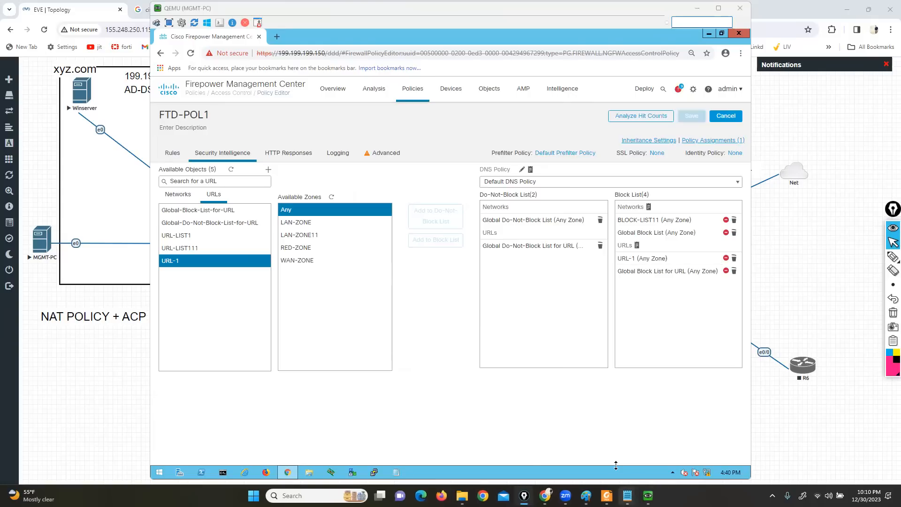
Bring up the course topic list in Notepad and highlight Security Intelligence topics 20 and 21
{"action": "mouse_move", "coordinate": [627, 496]}
{"action": "left_click", "coordinate": [575, 447]}
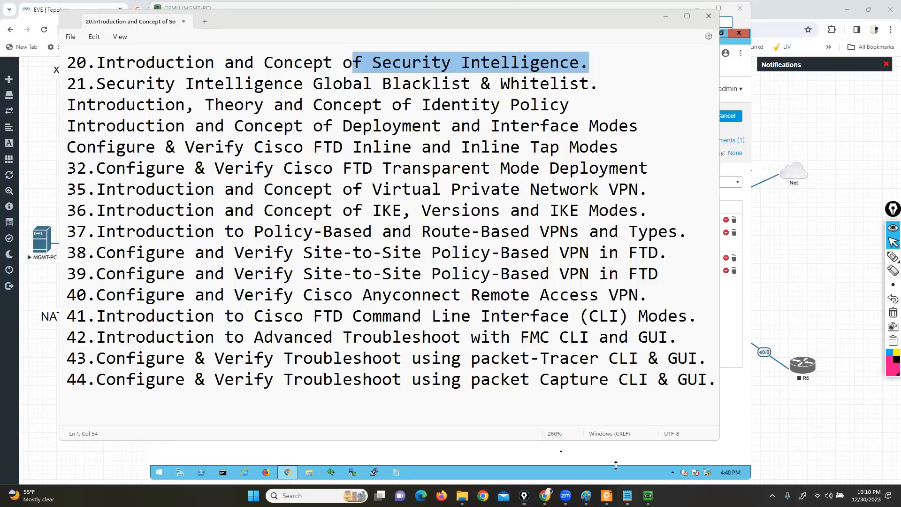
{"action": "left_click_drag", "start_coordinate": [96, 63], "coordinate": [603, 83]}
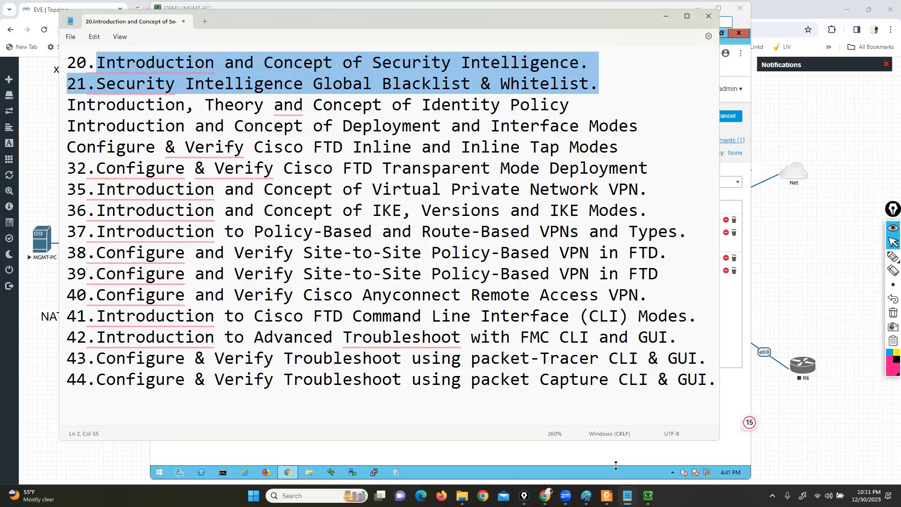
Open the FMC node's console from the EVE topology through ultravnc_wrapper and bring up its login prompt
{"action": "left_click", "coordinate": [647, 495]}
{"action": "left_click", "coordinate": [806, 407]}
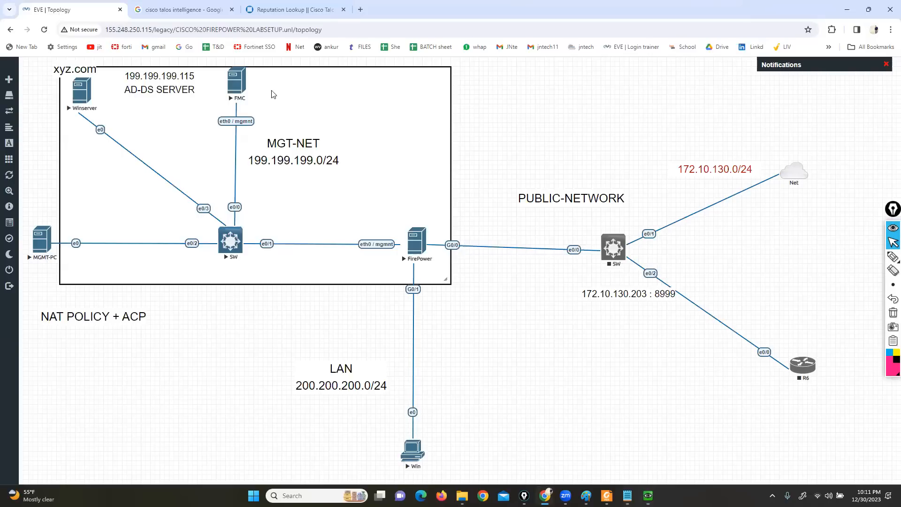
{"action": "left_click", "coordinate": [228, 88]}
{"action": "left_click", "coordinate": [445, 100]}
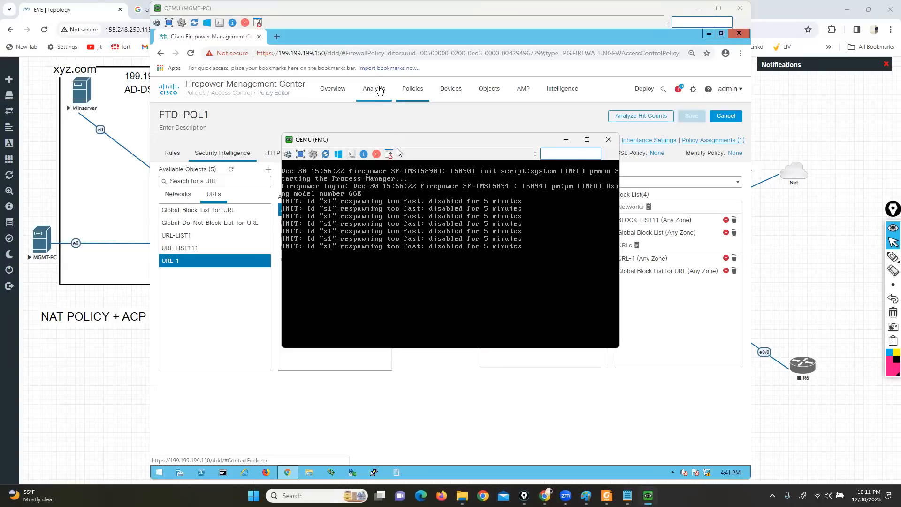
{"action": "key", "text": "Return"}
{"action": "key", "text": "Return"}
{"action": "key", "text": "Return"}
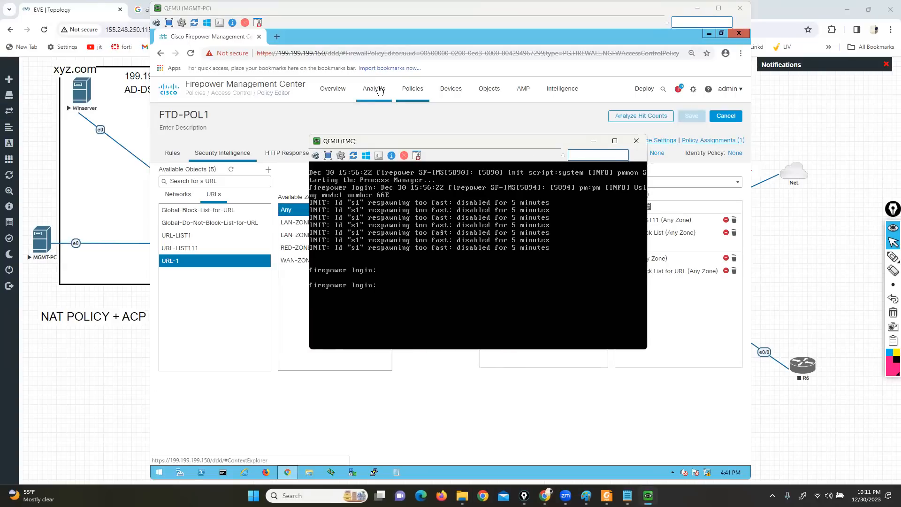
Log in to the FMC console as admin, entering the account password
{"action": "type", "text": "admin"}
{"action": "key", "text": "Return"}
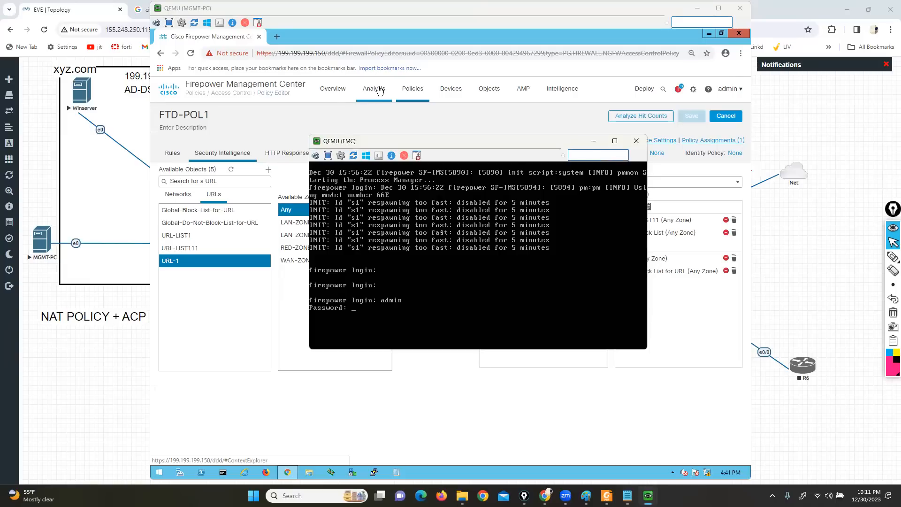
{"action": "key", "text": "Return"}
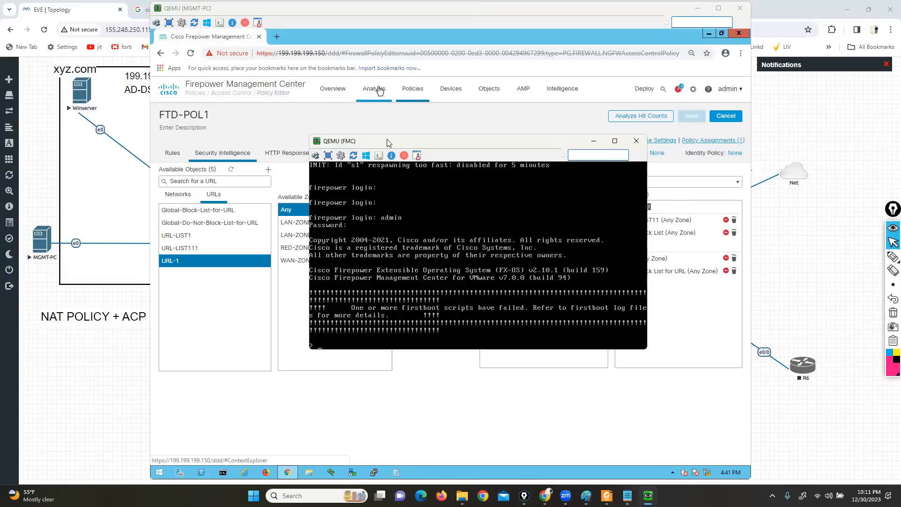
Open the FirePower node's console from the EVE topology through ultravnc_wrapper, minimize the FMC console and reposition the FirePower window
{"action": "left_click_drag", "start_coordinate": [387, 139], "coordinate": [202, 93]}
{"action": "left_click", "coordinate": [832, 333]}
{"action": "left_click", "coordinate": [415, 247]}
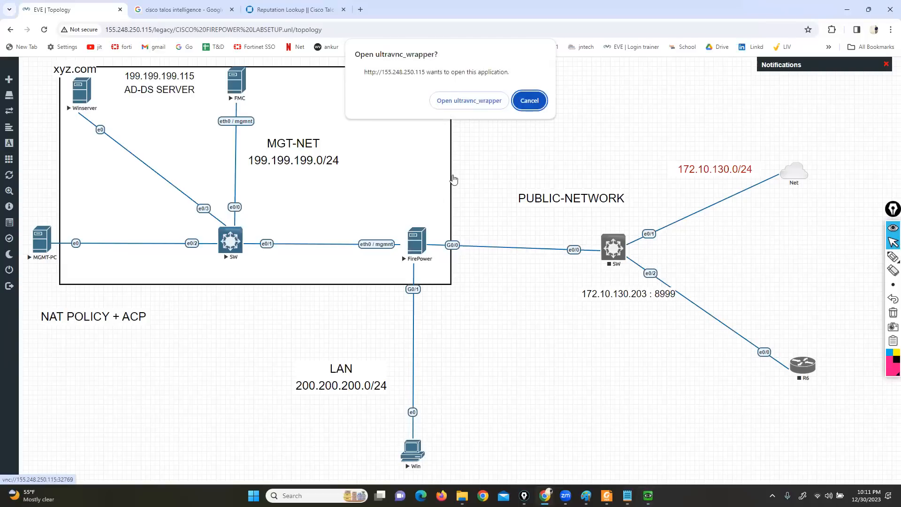
{"action": "left_click", "coordinate": [484, 101]}
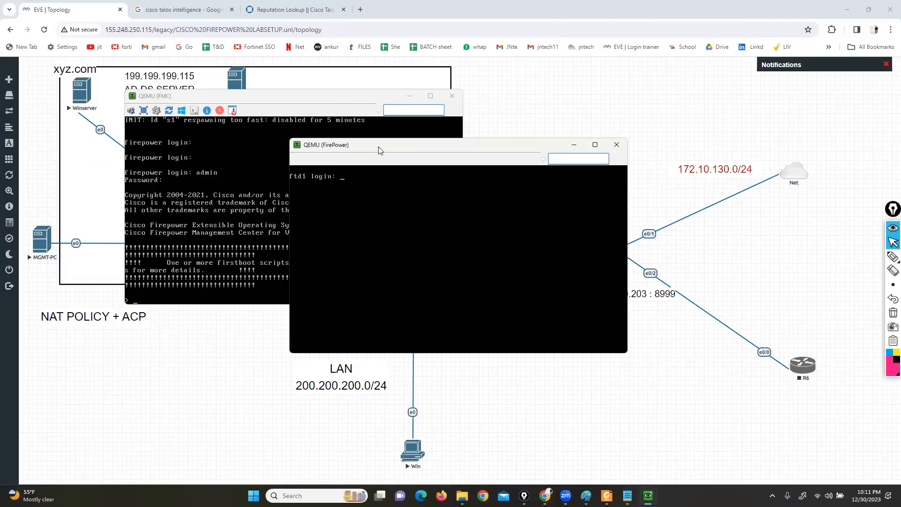
{"action": "left_click_drag", "start_coordinate": [379, 147], "coordinate": [564, 231]}
{"action": "left_click_drag", "start_coordinate": [309, 97], "coordinate": [279, 82]}
{"action": "left_click", "coordinate": [378, 82]}
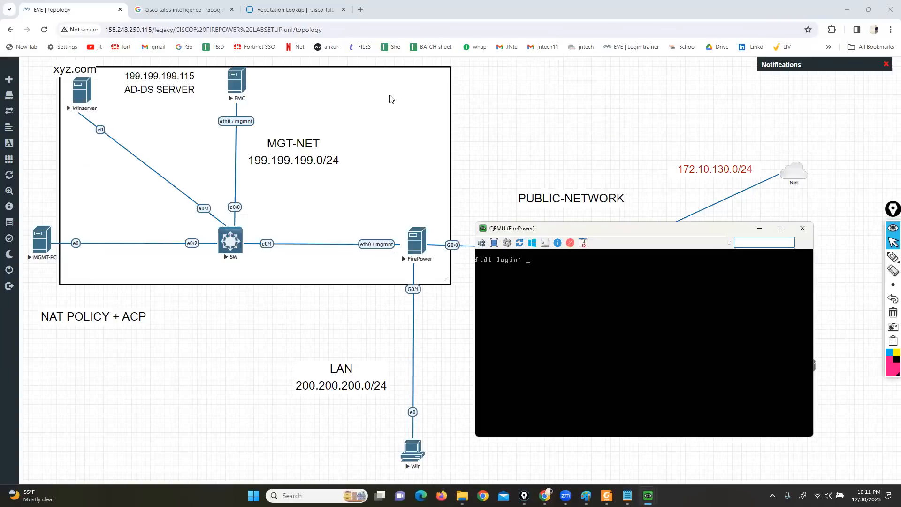
{"action": "left_click_drag", "start_coordinate": [517, 225], "coordinate": [481, 116]}
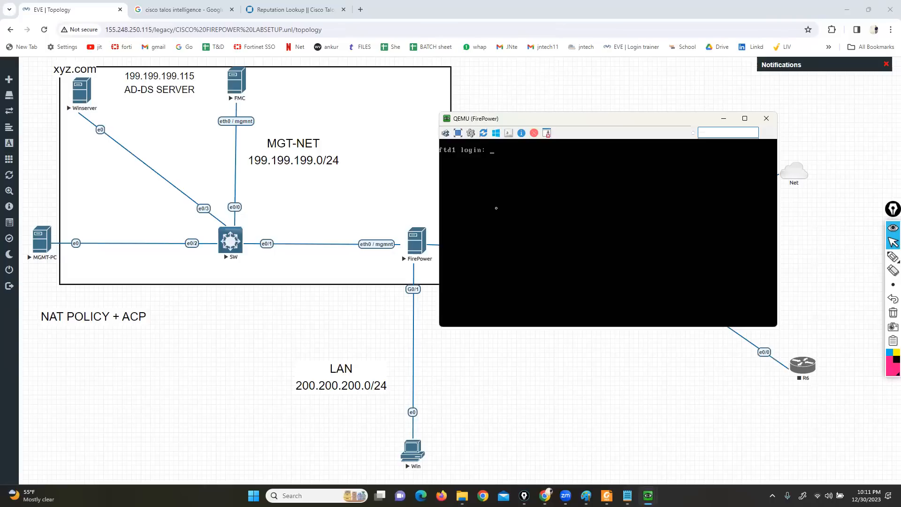
Log in to the FirePower console as admin, entering the account password
{"action": "type", "text": "admin"}
{"action": "key", "text": "Return"}
{"action": "key", "text": "Return"}
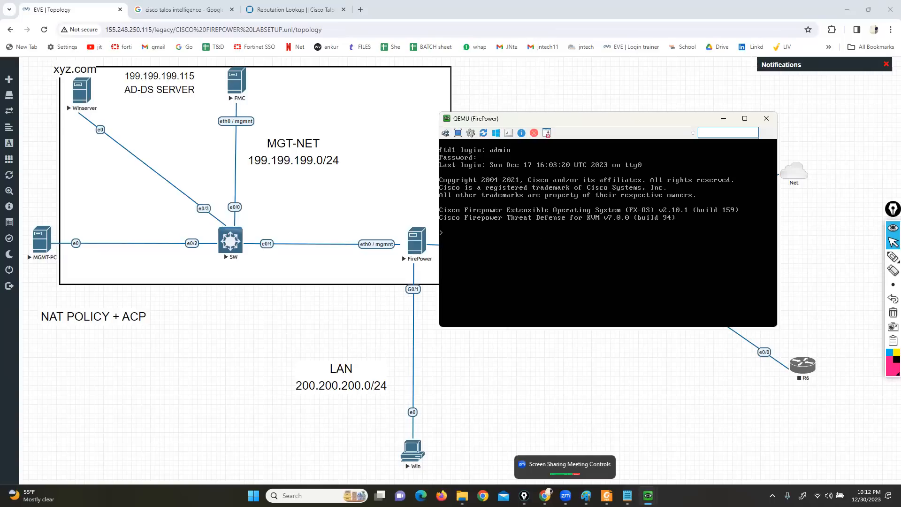
Close the 2.2.2.2 Notepad file without saving its changes
{"action": "left_click", "coordinate": [627, 496]}
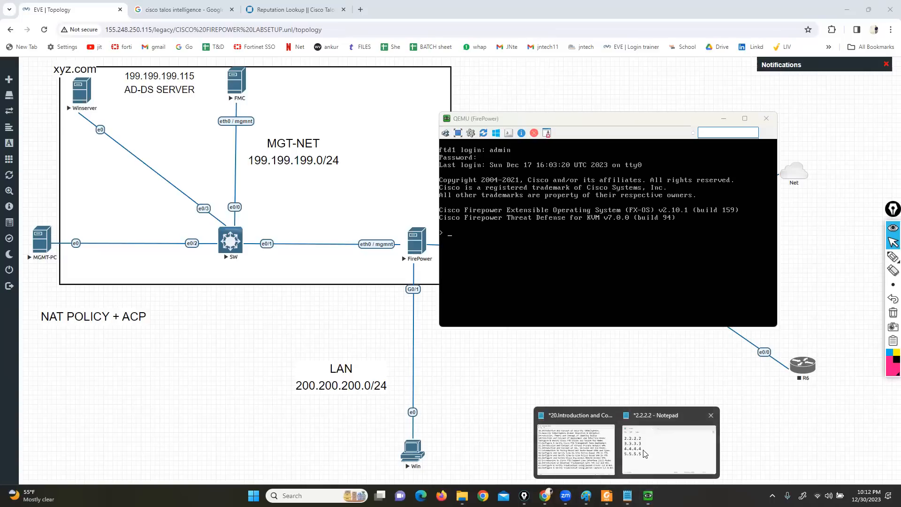
{"action": "left_click", "coordinate": [662, 446]}
{"action": "left_click", "coordinate": [704, 83]}
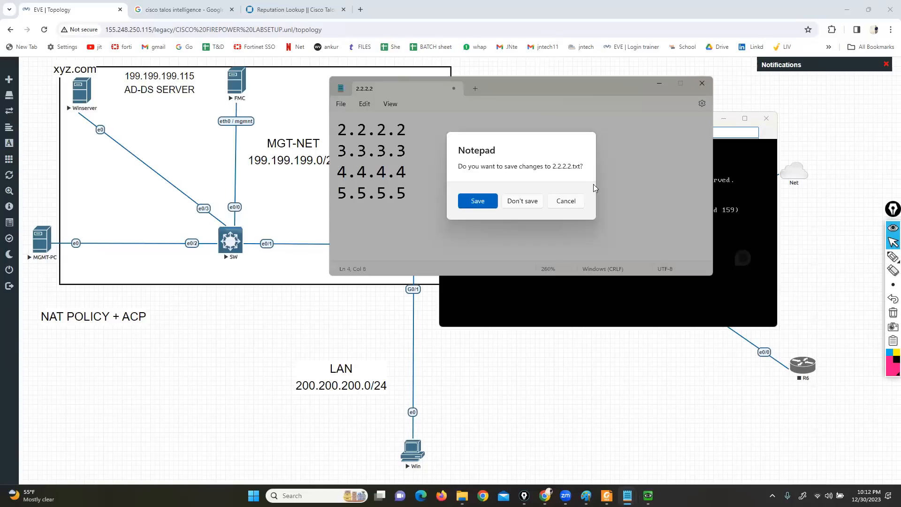
{"action": "left_click", "coordinate": [522, 201]}
Check the remaining topics in the course topic list and minimize its Notepad window
{"action": "mouse_move", "coordinate": [627, 495]}
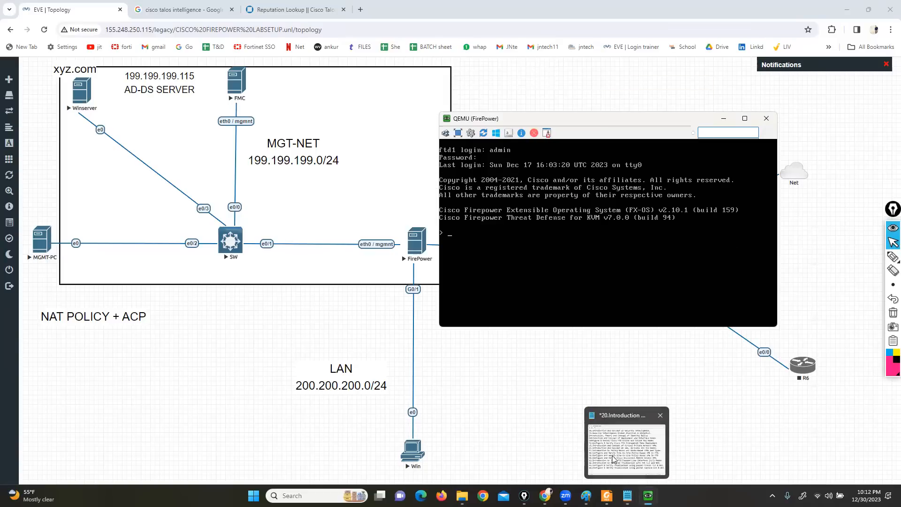
{"action": "left_click", "coordinate": [611, 451]}
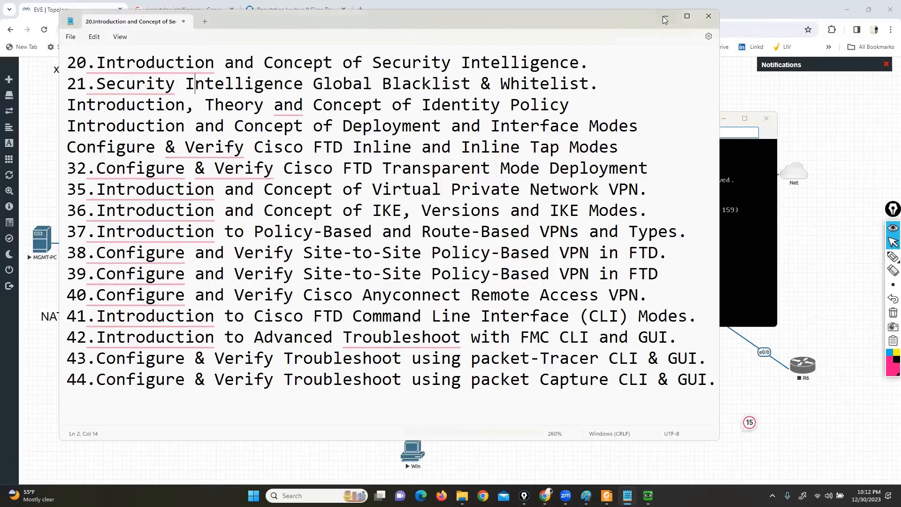
{"action": "left_click", "coordinate": [665, 20]}
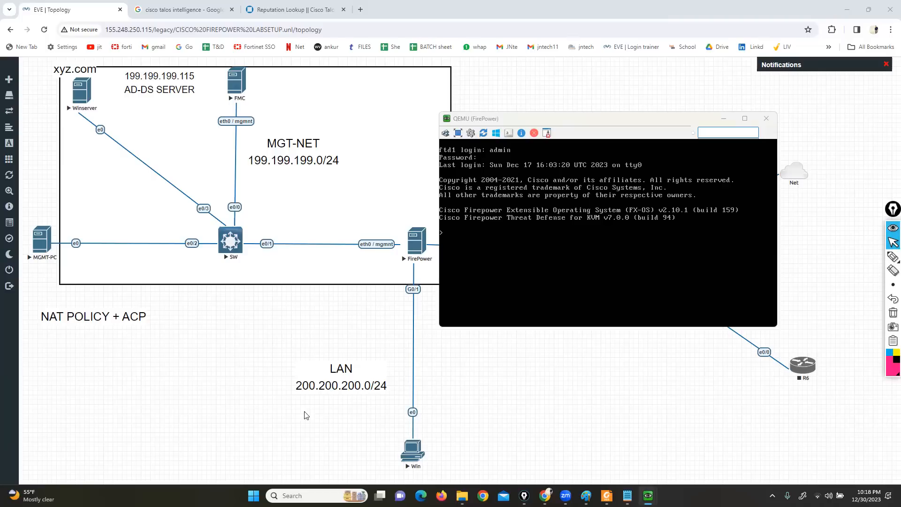
Highlight topic 32, Configure & Verify Cisco FTD Transparent Mode Deployment, in the Notepad course list and minimize that window
{"action": "mouse_move", "coordinate": [627, 495]}
{"action": "left_click", "coordinate": [631, 441]}
{"action": "left_click", "coordinate": [524, 334]}
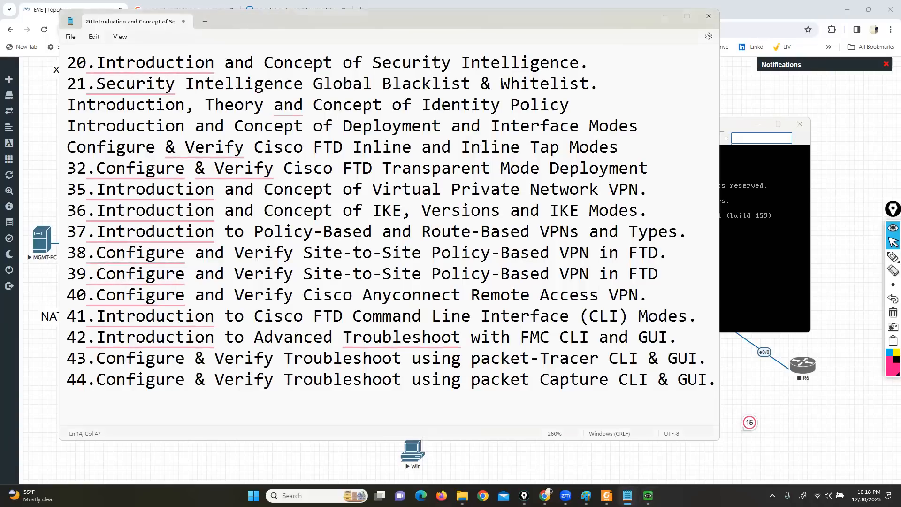
{"action": "mouse_move", "coordinate": [373, 338]}
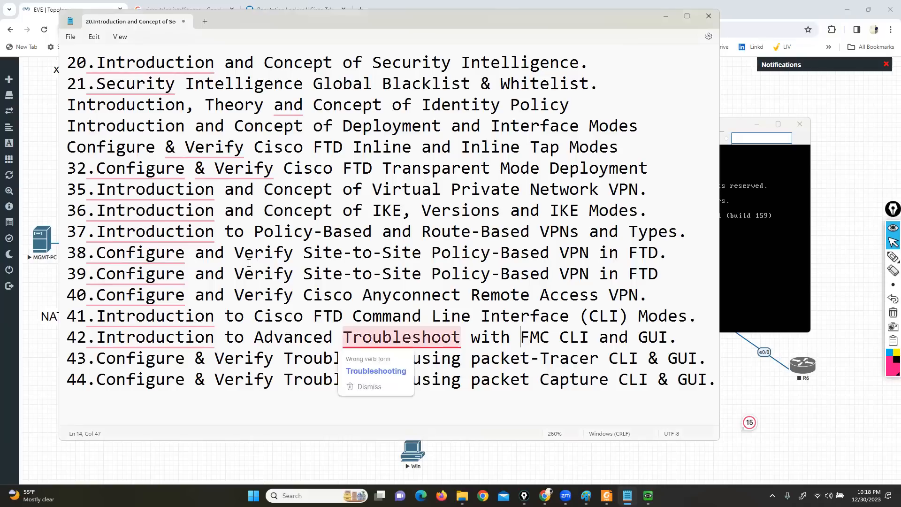
{"action": "left_click", "coordinate": [96, 168]}
{"action": "left_click_drag", "start_coordinate": [96, 168], "coordinate": [645, 174]}
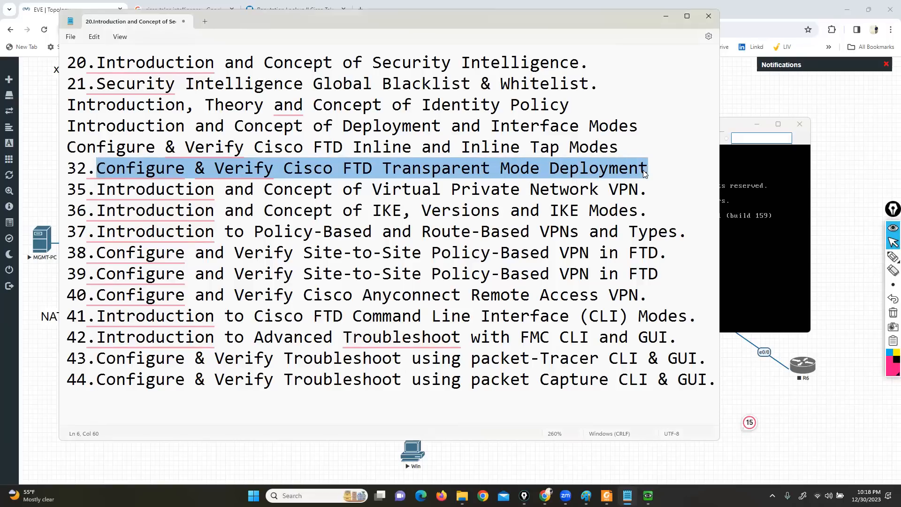
{"action": "left_click", "coordinate": [665, 16]}
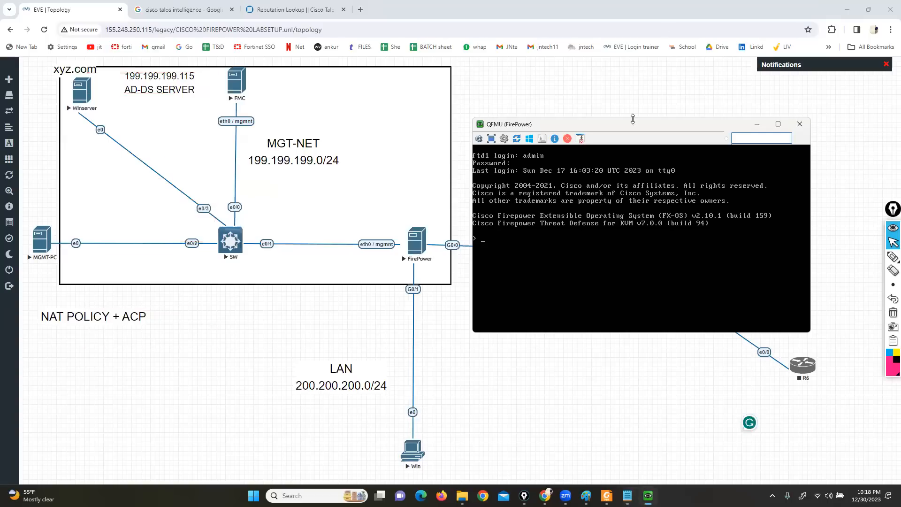
Reposition the FirePower console window and query the current firewall mode with show firewall
{"action": "left_click_drag", "start_coordinate": [616, 129], "coordinate": [581, 202]}
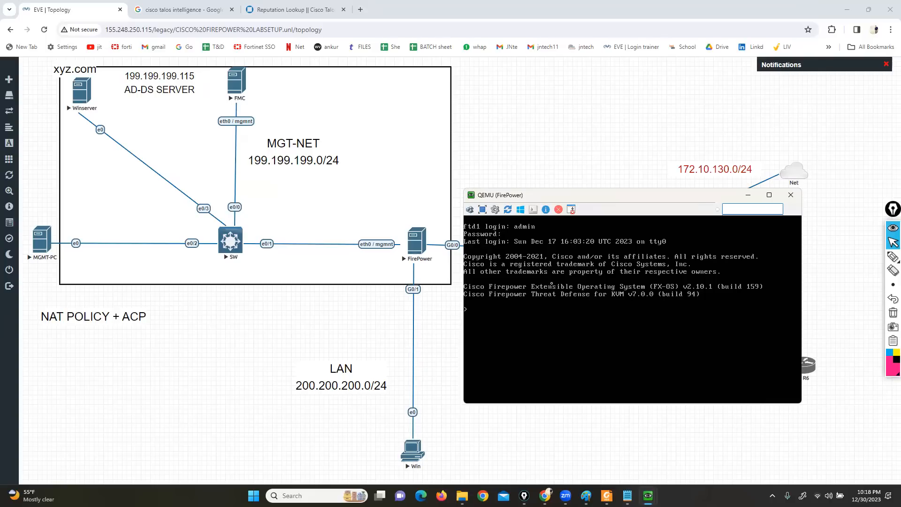
{"action": "type", "text": "show firewall"}
{"action": "key", "text": "Return"}
Bracket the firewall mode value in the console output with the annotation pen, and clear the markings
{"action": "left_click", "coordinate": [892, 256]}
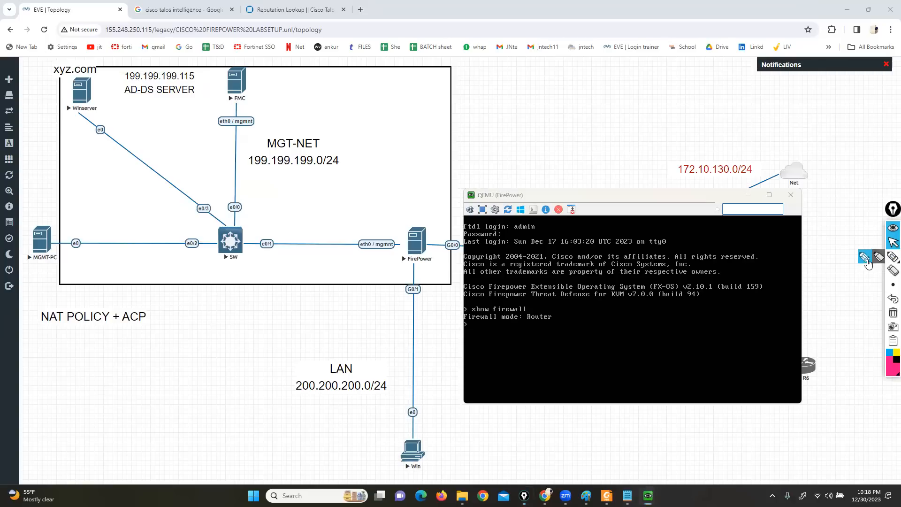
{"action": "mouse_move", "coordinate": [549, 311]}
{"action": "left_mouse_down"}
{"action": "mouse_move", "coordinate": [559, 322]}
{"action": "mouse_move", "coordinate": [517, 310]}
{"action": "mouse_move", "coordinate": [520, 324]}
{"action": "left_mouse_up"}
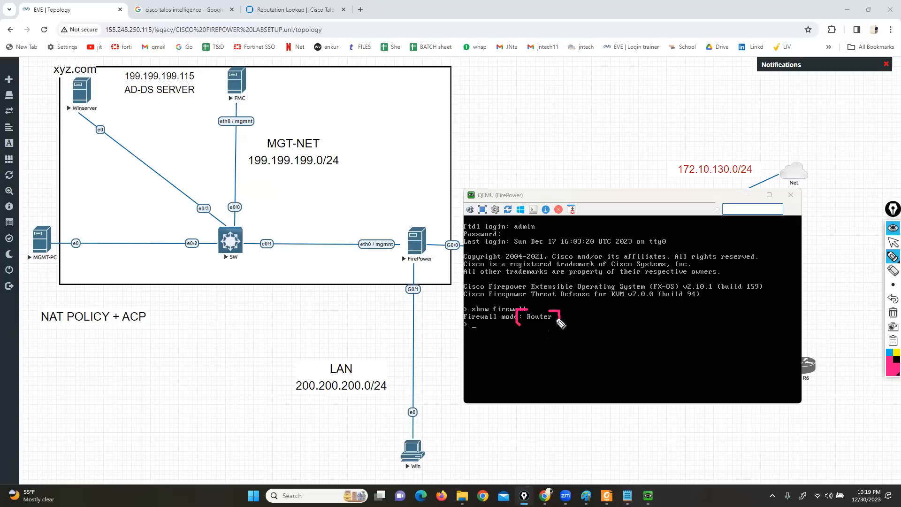
{"action": "left_click", "coordinate": [892, 311]}
{"action": "left_click", "coordinate": [893, 242]}
Switch to Firepower Management Center on MGMT-PC and open the FTD-1 device's interfaces from Device Management
{"action": "mouse_move", "coordinate": [648, 496]}
{"action": "left_click", "coordinate": [598, 459]}
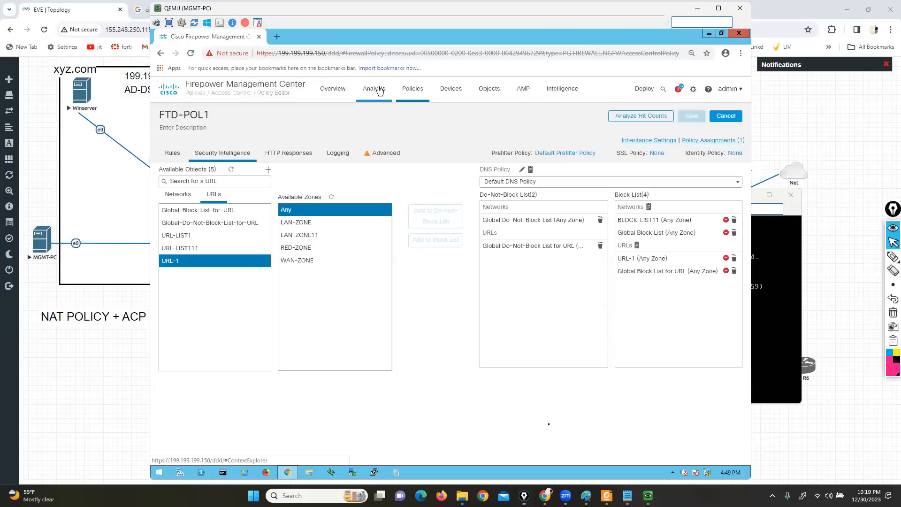
{"action": "left_click", "coordinate": [452, 90]}
{"action": "left_click", "coordinate": [458, 114]}
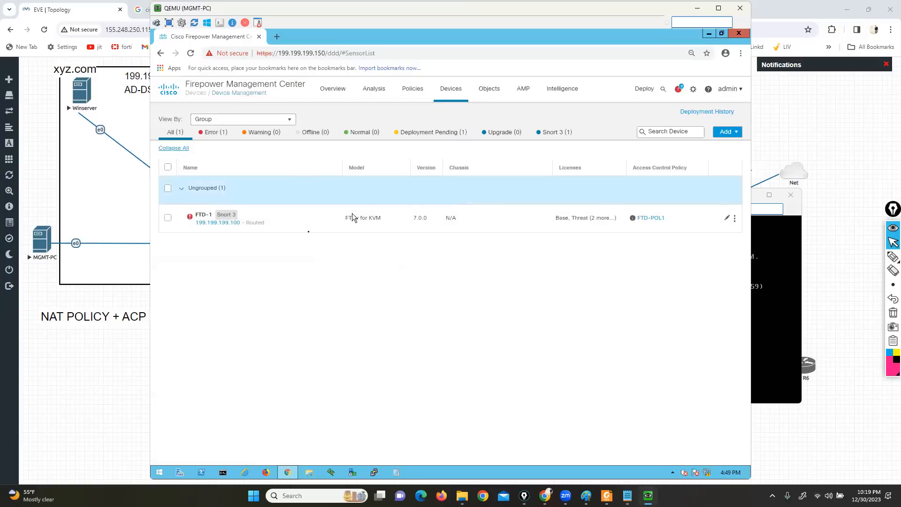
{"action": "left_click", "coordinate": [200, 215]}
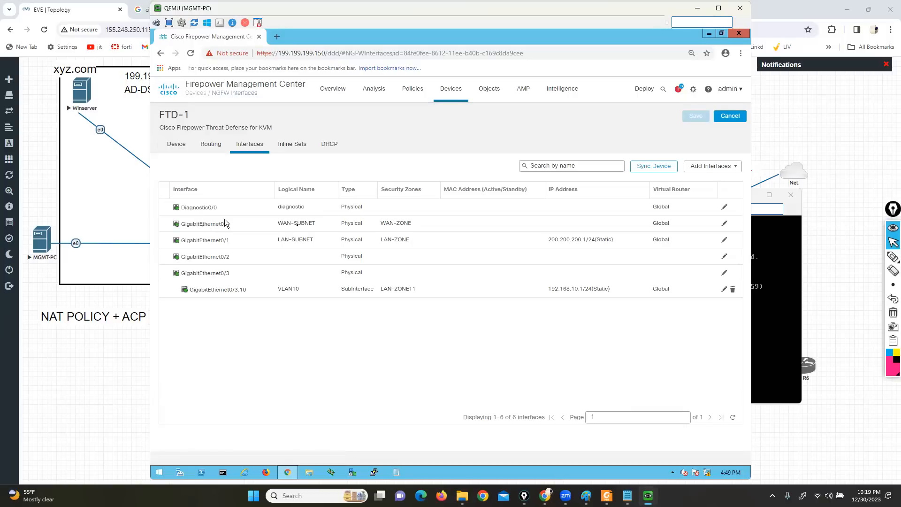
Inspect the IPv4 settings of GigabitEthernet0/0 and GigabitEthernet0/1 on FTD-1, closing both without changes
{"action": "left_click", "coordinate": [724, 224]}
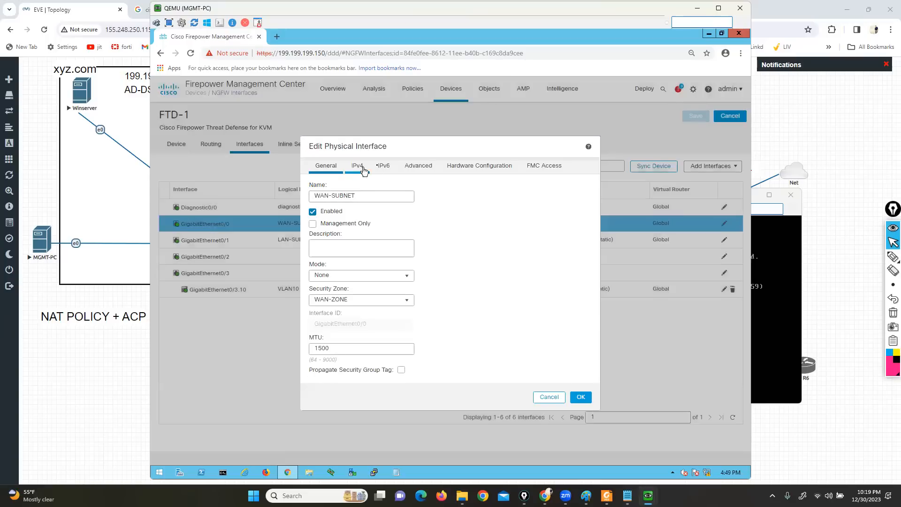
{"action": "left_click", "coordinate": [358, 167]}
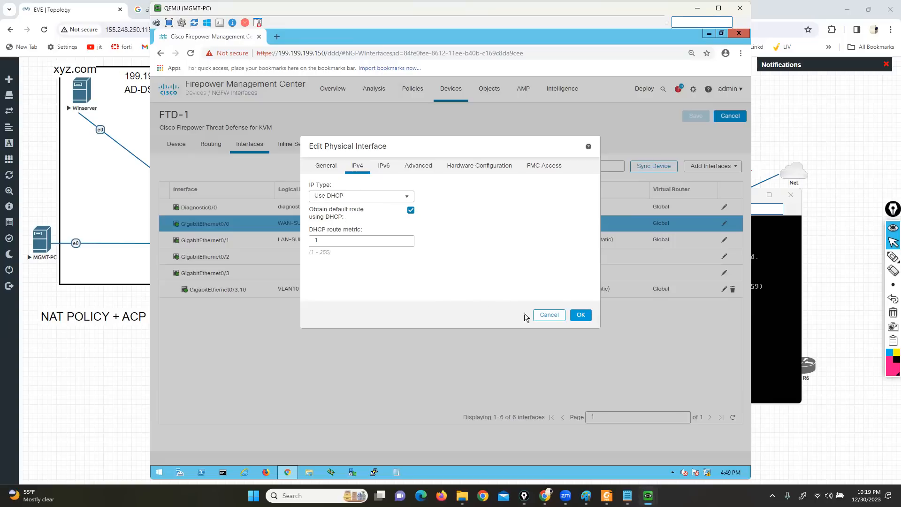
{"action": "left_click", "coordinate": [539, 315]}
{"action": "left_click", "coordinate": [722, 243]}
{"action": "left_click", "coordinate": [722, 242]}
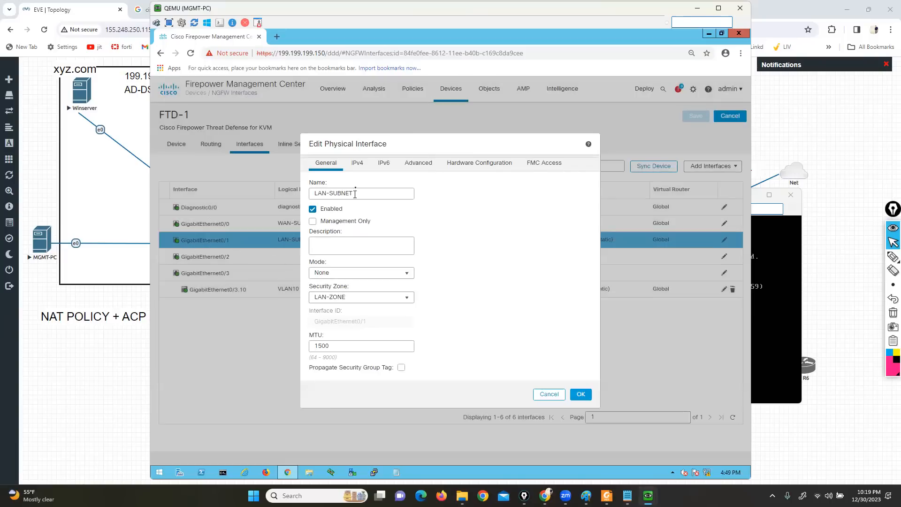
{"action": "left_click", "coordinate": [358, 163]}
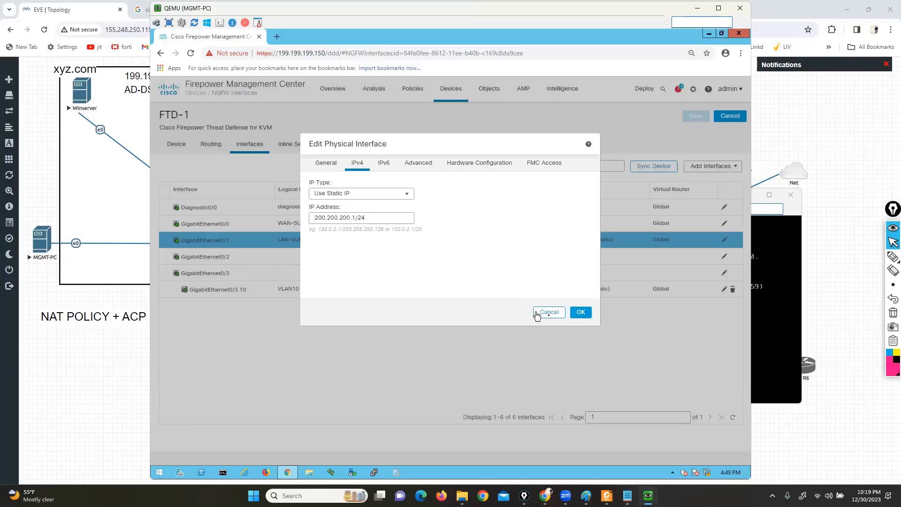
{"action": "left_click", "coordinate": [556, 312]}
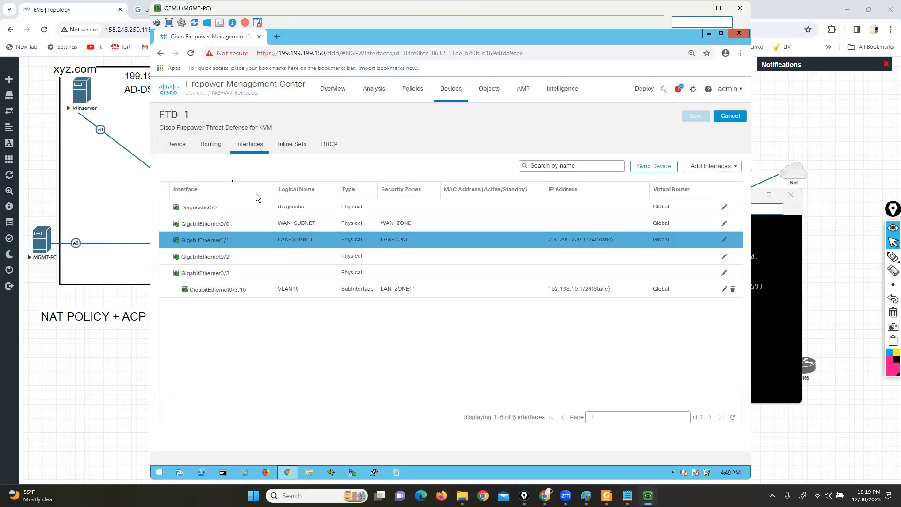
Review FTD-1's routing settings and the rules of the FTD1-NAT policy
{"action": "left_click", "coordinate": [203, 146]}
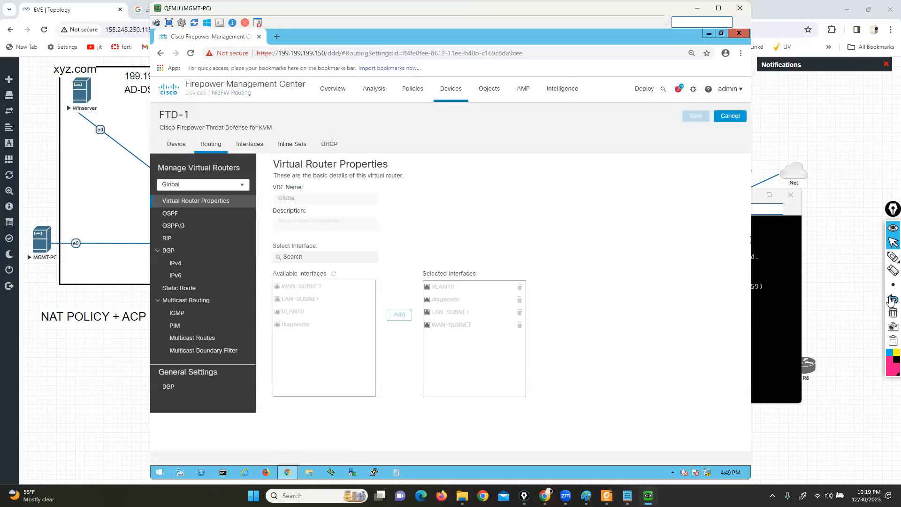
{"action": "mouse_move", "coordinate": [890, 261]}
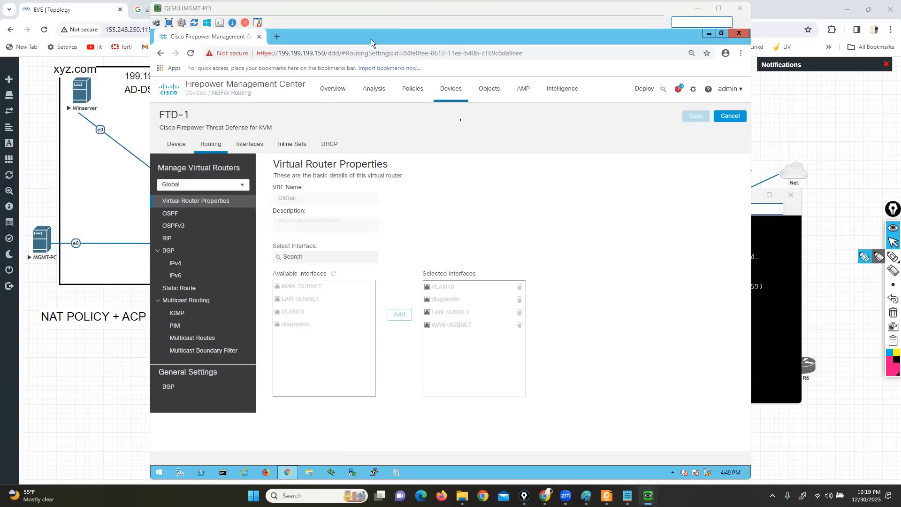
{"action": "left_click", "coordinate": [450, 89]}
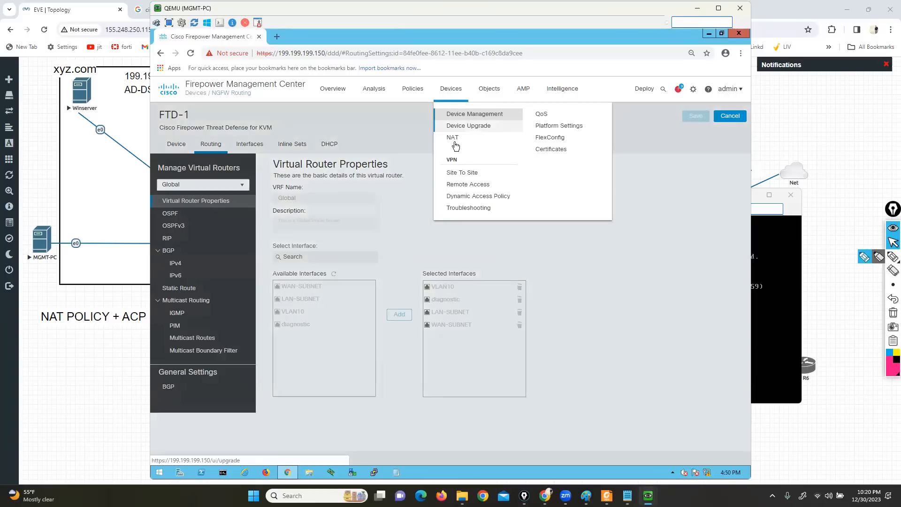
{"action": "left_click", "coordinate": [452, 139]}
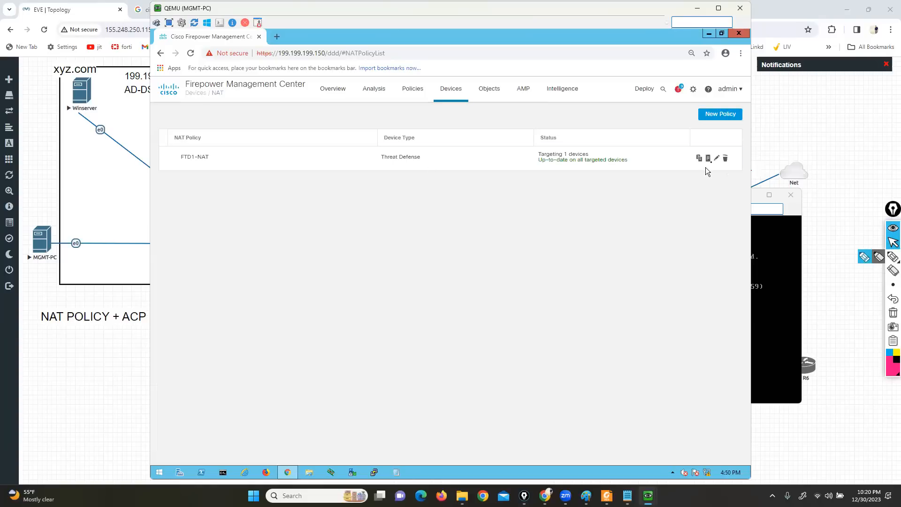
{"action": "left_click", "coordinate": [715, 158]}
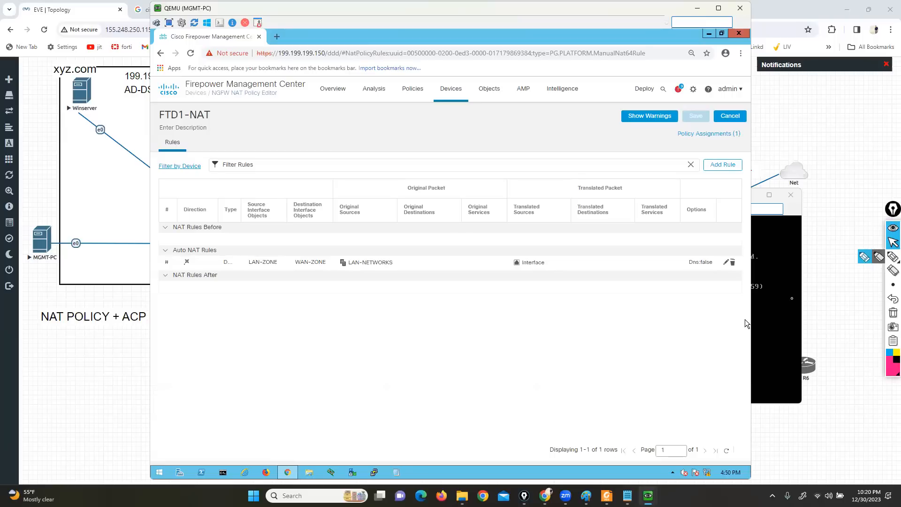
Minimize the MGMT-PC window and reposition the FirePower console over the topology
{"action": "left_click", "coordinate": [760, 323]}
{"action": "left_click", "coordinate": [466, 46]}
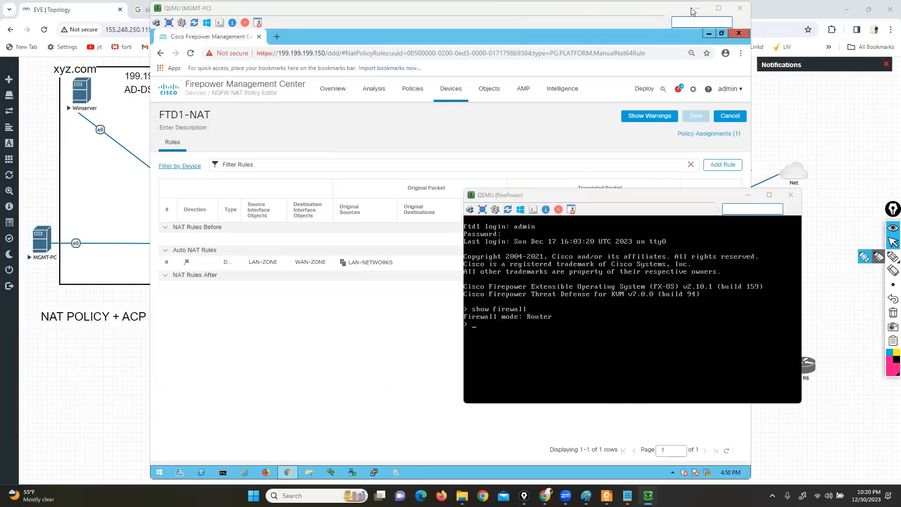
{"action": "left_click", "coordinate": [744, 323]}
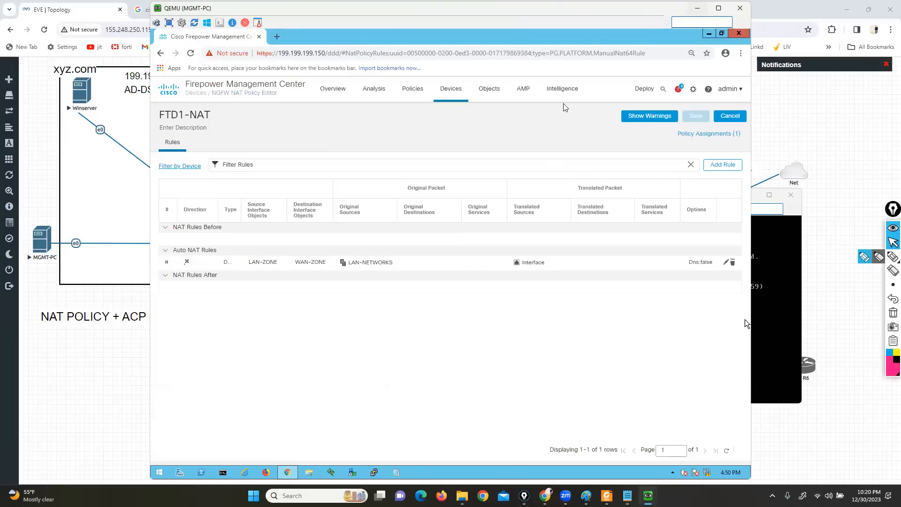
{"action": "left_click", "coordinate": [697, 7]}
{"action": "left_click_drag", "start_coordinate": [587, 198], "coordinate": [584, 217]}
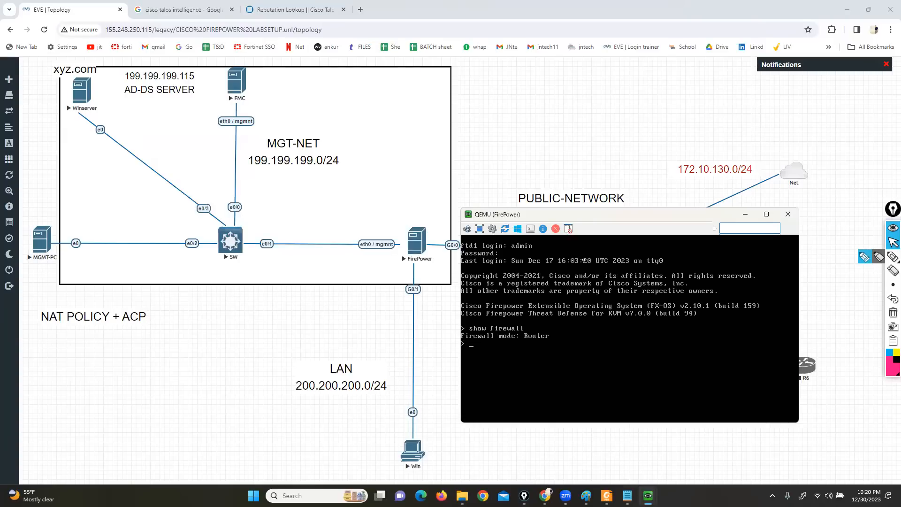
{"action": "left_click_drag", "start_coordinate": [581, 214], "coordinate": [582, 115]}
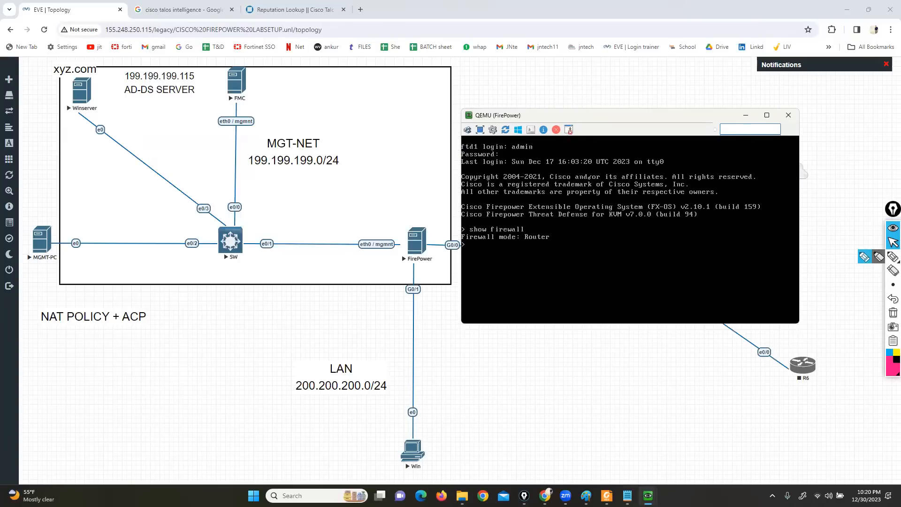
Try to switch the FTD to transparent mode with configure firewall transparent
{"action": "type", "text": "con"}
{"action": "key", "text": "Tab"}
{"action": "type", "text": "figure firewall"}
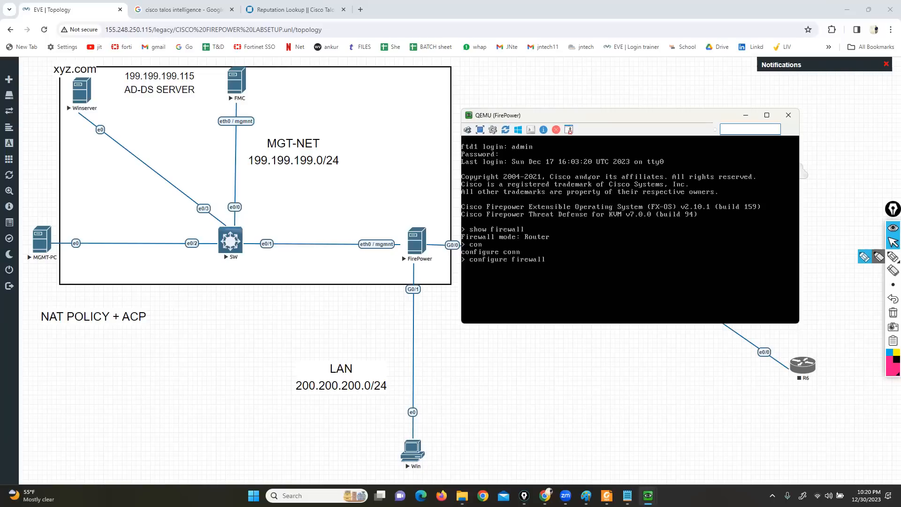
{"action": "type", "text": " tr"}
{"action": "key", "text": "Tab"}
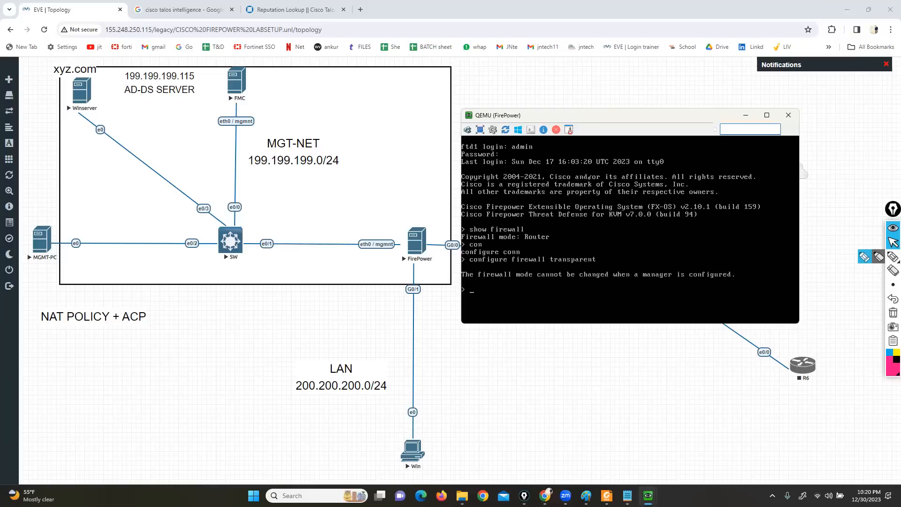
Bracket the response line below the configure firewall transparent command with the annotation pen, and return to the pointer
{"action": "left_click", "coordinate": [863, 259]}
{"action": "mouse_move", "coordinate": [738, 264]}
{"action": "left_mouse_down"}
{"action": "mouse_move", "coordinate": [727, 264]}
{"action": "mouse_move", "coordinate": [739, 265]}
{"action": "left_mouse_up"}
{"action": "mouse_move", "coordinate": [467, 265]}
{"action": "left_mouse_down"}
{"action": "mouse_move", "coordinate": [456, 267]}
{"action": "mouse_move", "coordinate": [458, 280]}
{"action": "left_mouse_up"}
{"action": "left_click", "coordinate": [892, 242]}
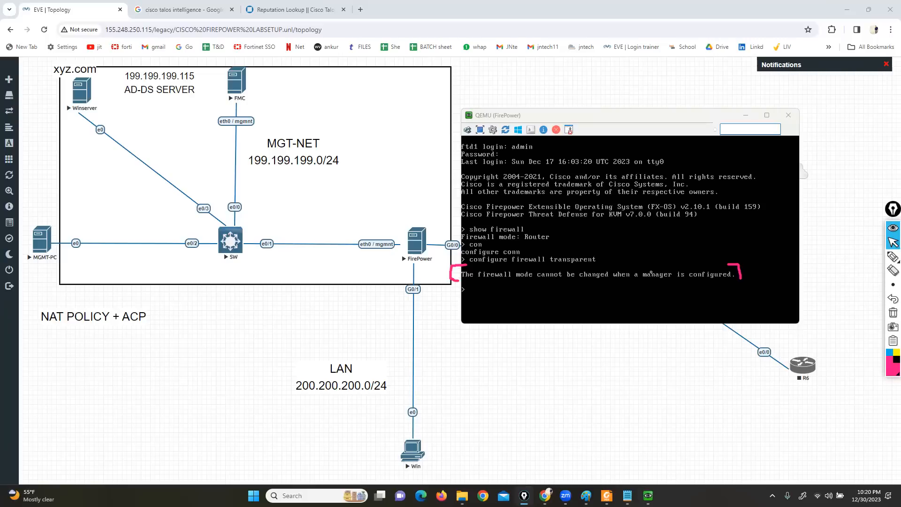
List the configure and configure manager options in the FTD CLI, and try to remove the manager with configure manager delete
{"action": "type", "text": "con"}
{"action": "key", "text": "Tab"}
{"action": "type", "text": "figure"}
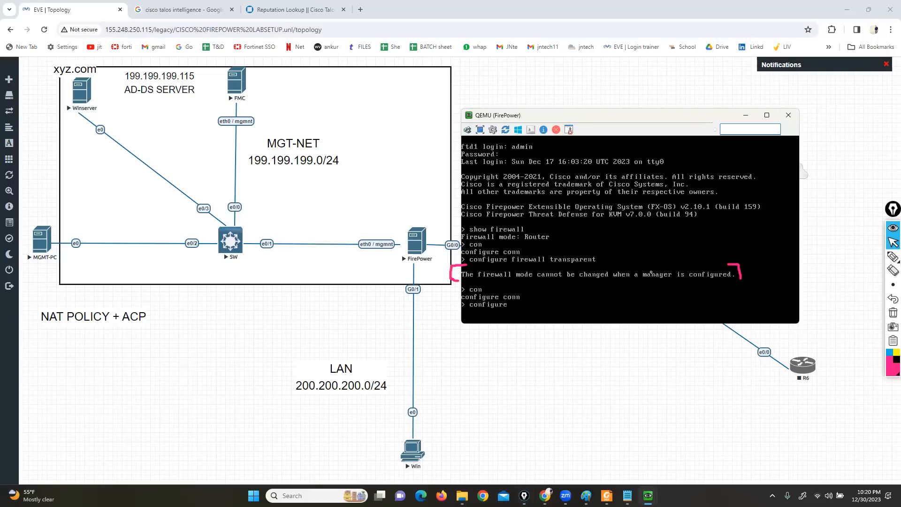
{"action": "key", "text": "question"}
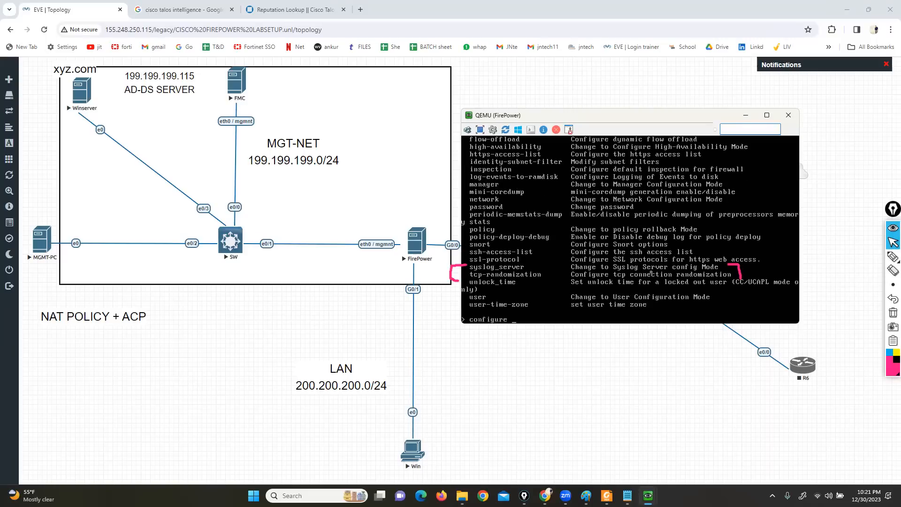
{"action": "type", "text": "m"}
{"action": "type", "text": "?"}
{"action": "type", "text": "delete"}
{"action": "key", "text": "Return"}
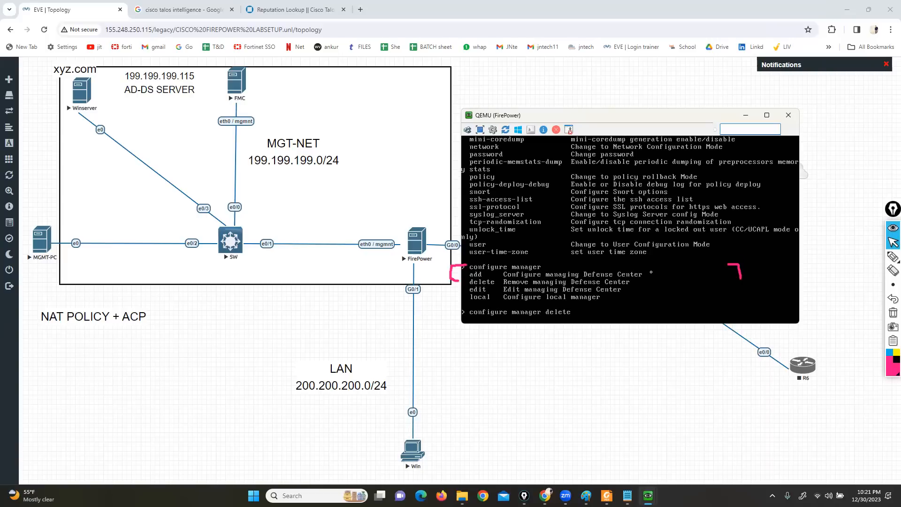
{"action": "key", "text": "Return"}
{"action": "key", "text": "Return"}
{"action": "key", "text": "Return"}
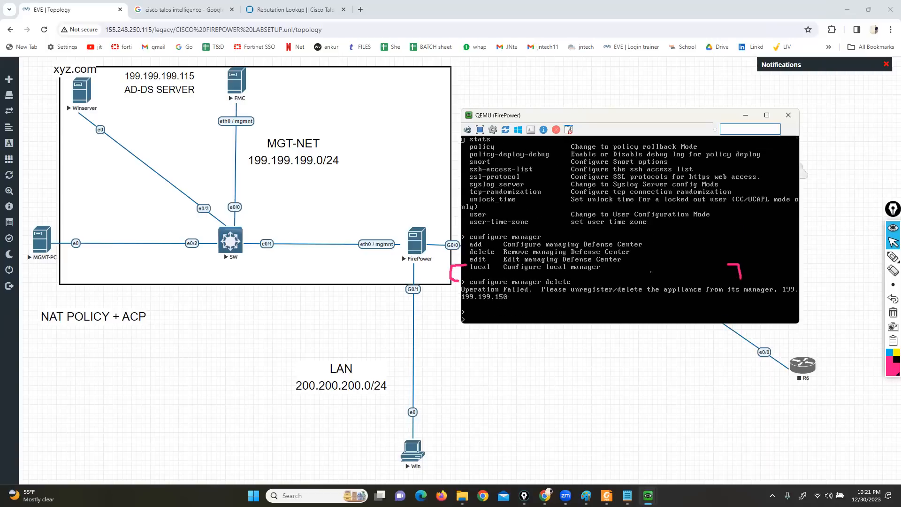
Check the parameters of configure manager delete and retry the command in the FTD console
{"action": "key", "text": "Up"}
{"action": "key", "text": "question"}
{"action": "key", "text": "Return"}
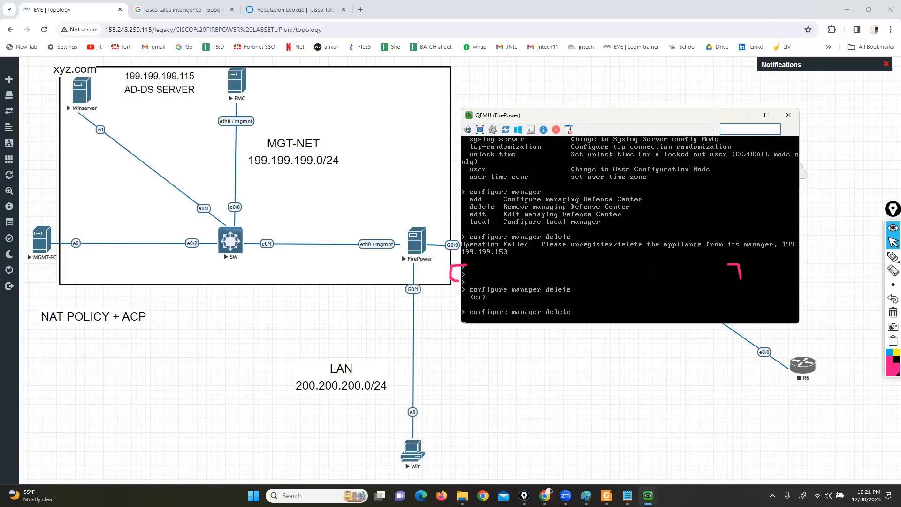
{"action": "key", "text": "Return"}
{"action": "key", "text": "Return"}
{"action": "key", "text": "Return"}
Retry configure firewall transparent from the FTD console's command history
{"action": "key", "text": "Up"}
{"action": "key", "text": "Up"}
{"action": "key", "text": "Return"}
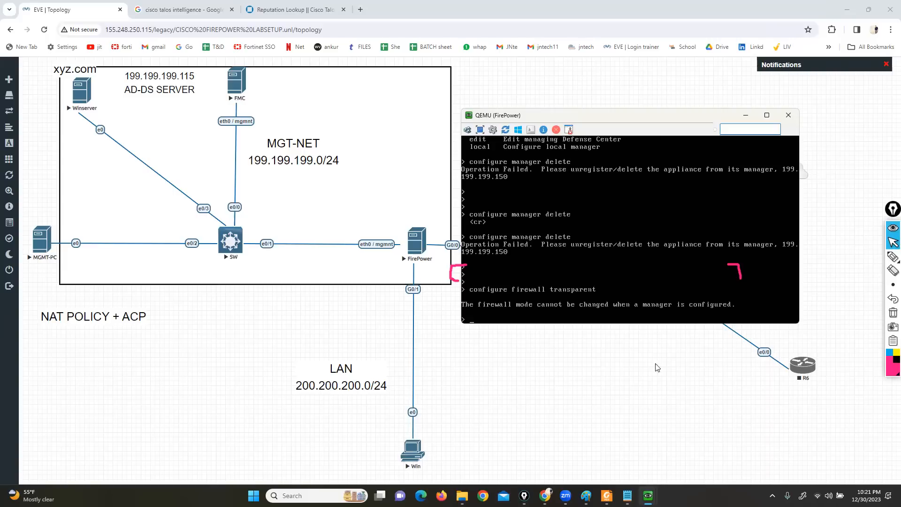
Switch to the MGMT-PC's Firepower Management Center and delete FTD-1 from Device Management
{"action": "mouse_move", "coordinate": [647, 495]}
{"action": "left_click", "coordinate": [568, 455]}
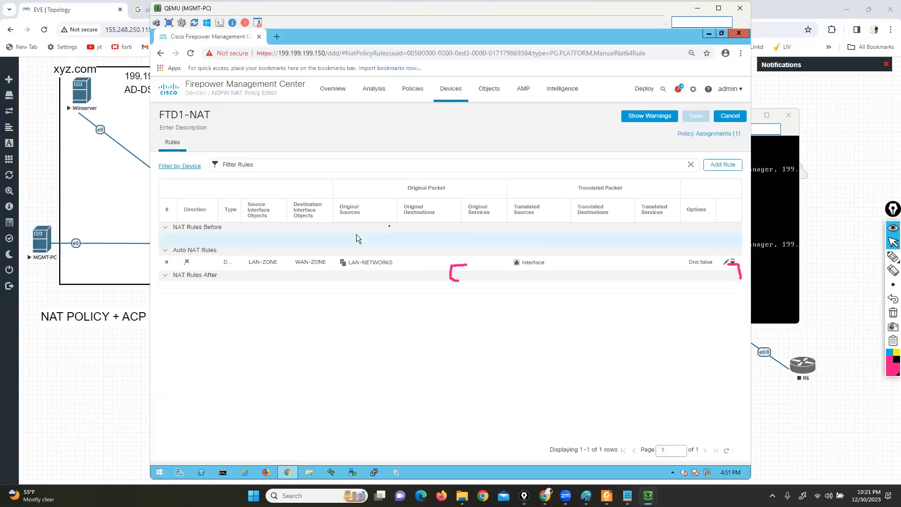
{"action": "mouse_move", "coordinate": [449, 94]}
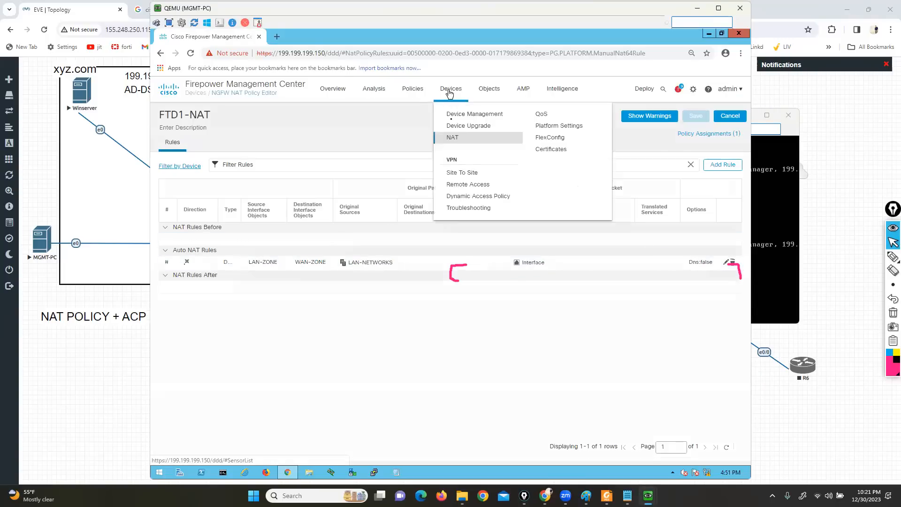
{"action": "left_click", "coordinate": [458, 114]}
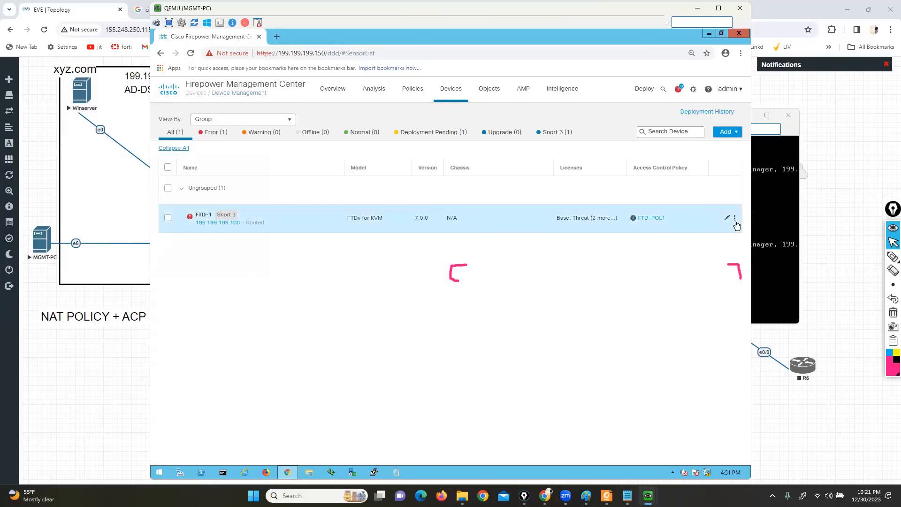
{"action": "left_click", "coordinate": [735, 217]}
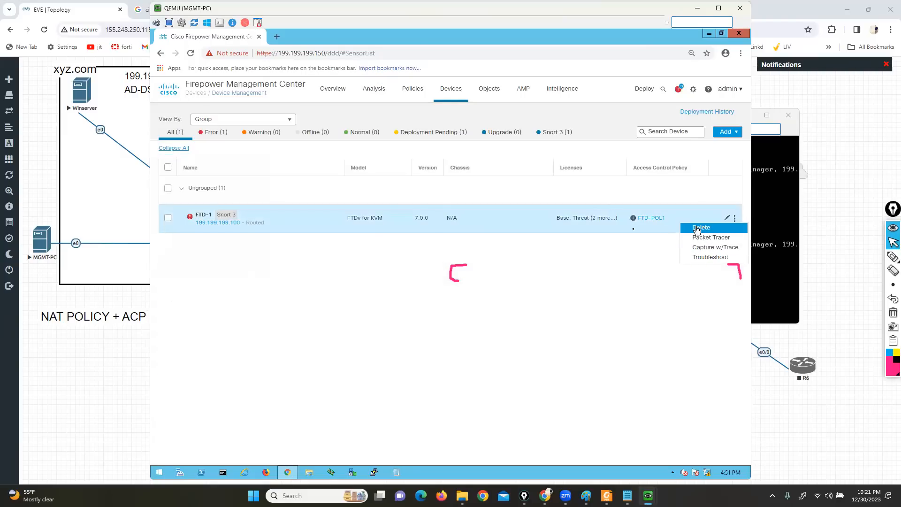
{"action": "left_click", "coordinate": [696, 228]}
{"action": "left_click", "coordinate": [496, 299]}
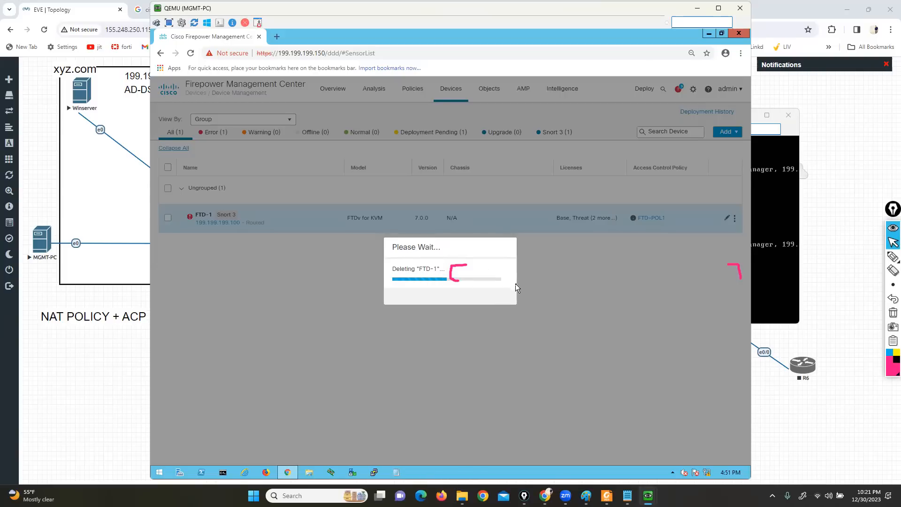
Return to the FTD console, move it aside, and remove the manager with configure manager delete
{"action": "left_click", "coordinate": [770, 275]}
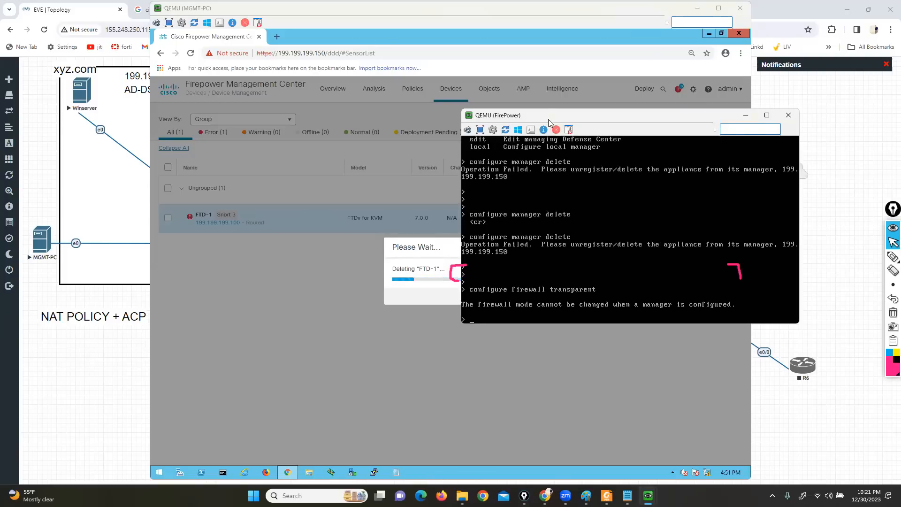
{"action": "left_click_drag", "start_coordinate": [553, 121], "coordinate": [596, 181]}
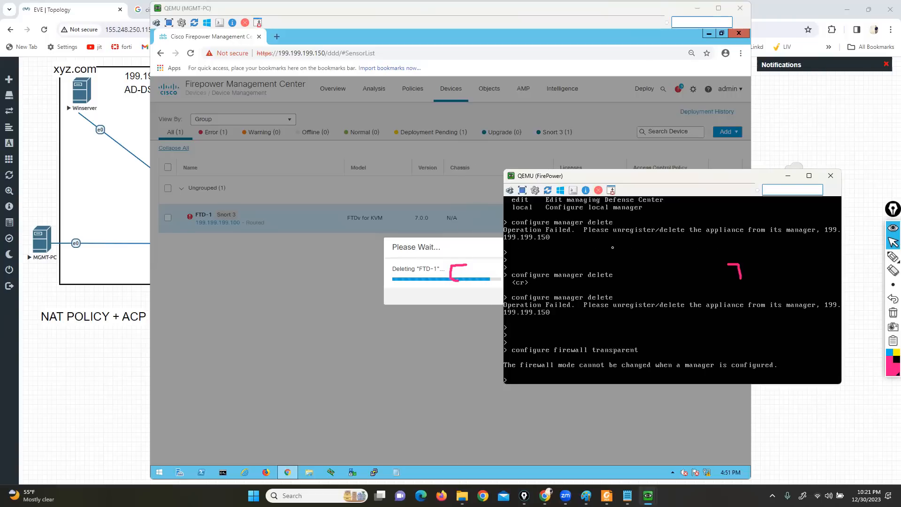
{"action": "key", "text": "Return"}
{"action": "key", "text": "Return"}
{"action": "key", "text": "Return"}
{"action": "key", "text": "Return"}
{"action": "key", "text": "Up"}
{"action": "key", "text": "Up"}
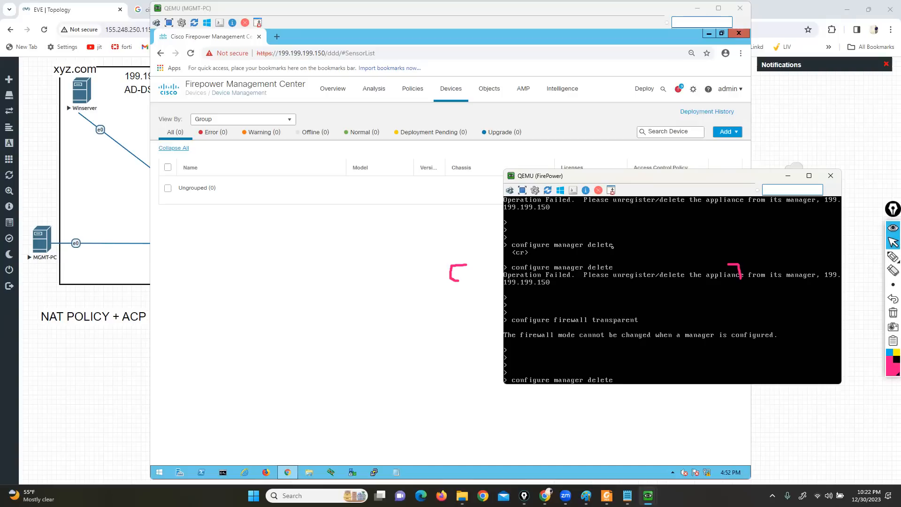
{"action": "key", "text": "Return"}
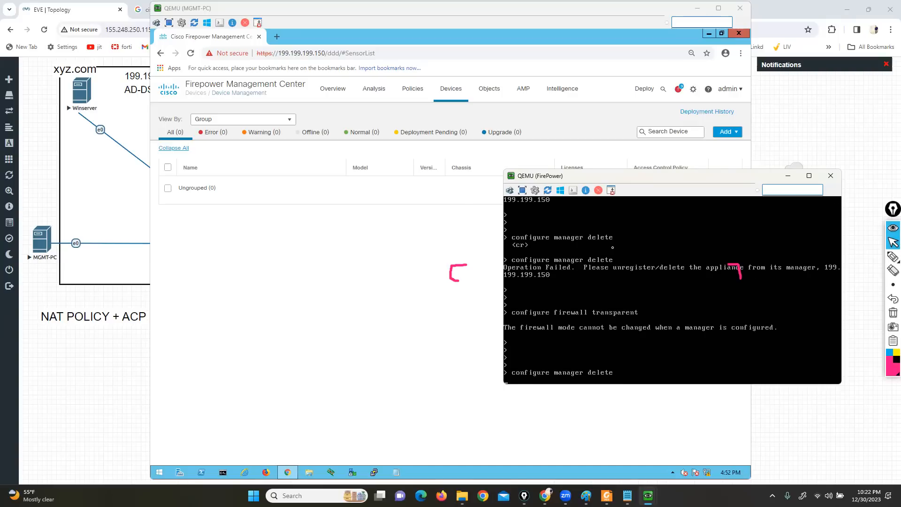
{"action": "key", "text": "Return"}
{"action": "key", "text": "Return"}
{"action": "key", "text": "Return"}
{"action": "key", "text": "Return"}
{"action": "key", "text": "Return"}
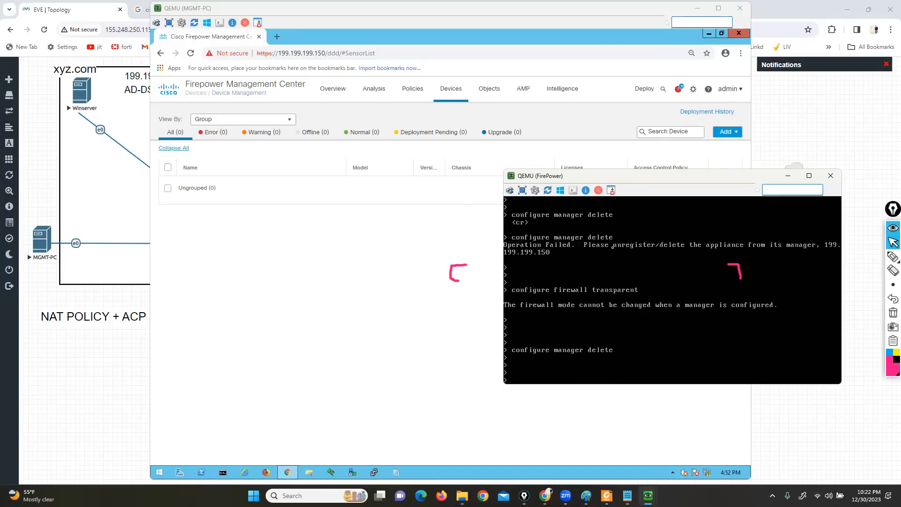
Switch the FTD to transparent mode with configure firewall transparent, accepting the loss of the interface configurations
{"action": "key", "text": "Up"}
{"action": "key", "text": "Up"}
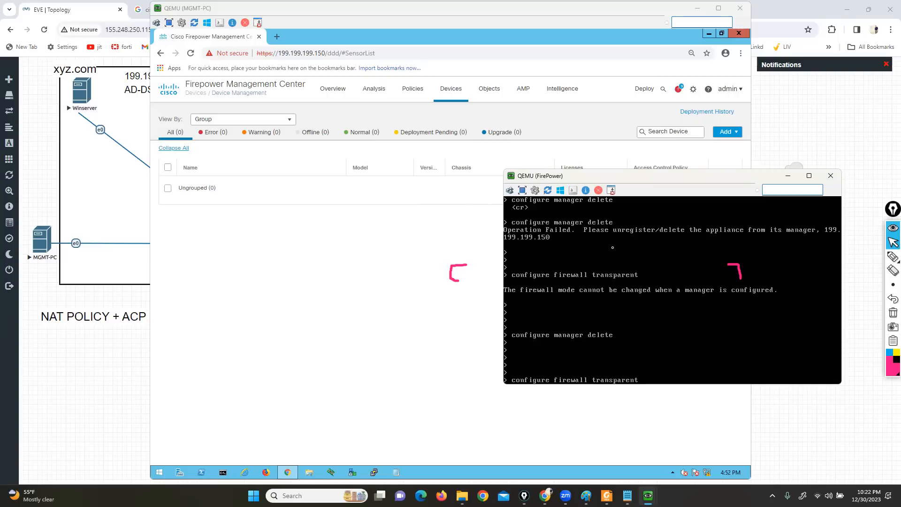
{"action": "key", "text": "Return"}
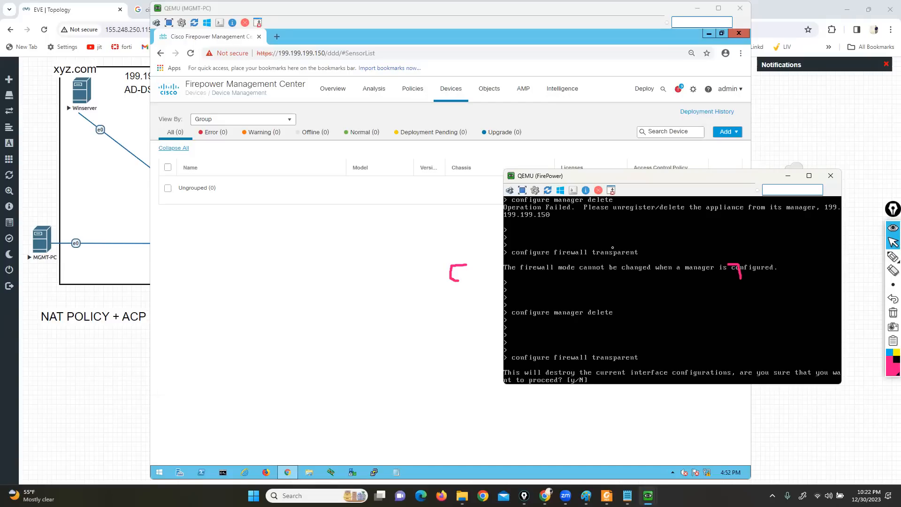
{"action": "key", "text": "Return"}
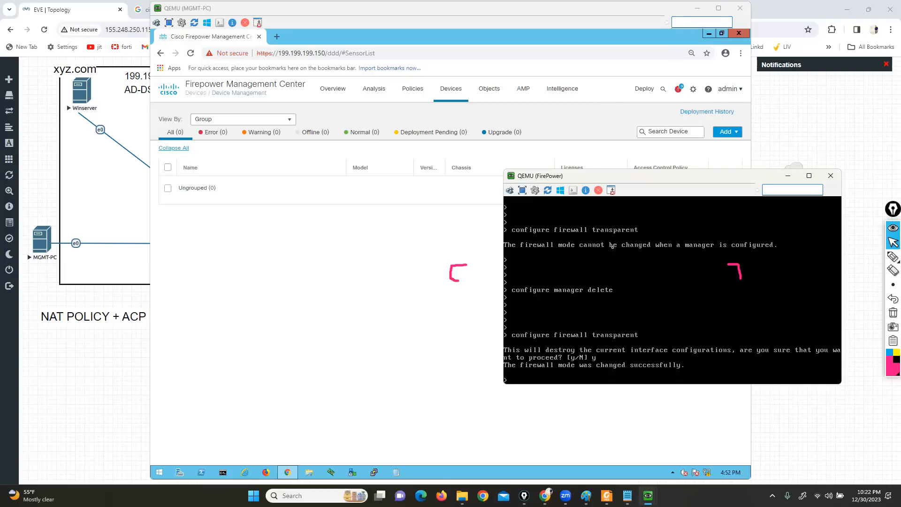
{"action": "key", "text": "Return"}
{"action": "key", "text": "Return"}
{"action": "key", "text": "Return"}
{"action": "key", "text": "Return"}
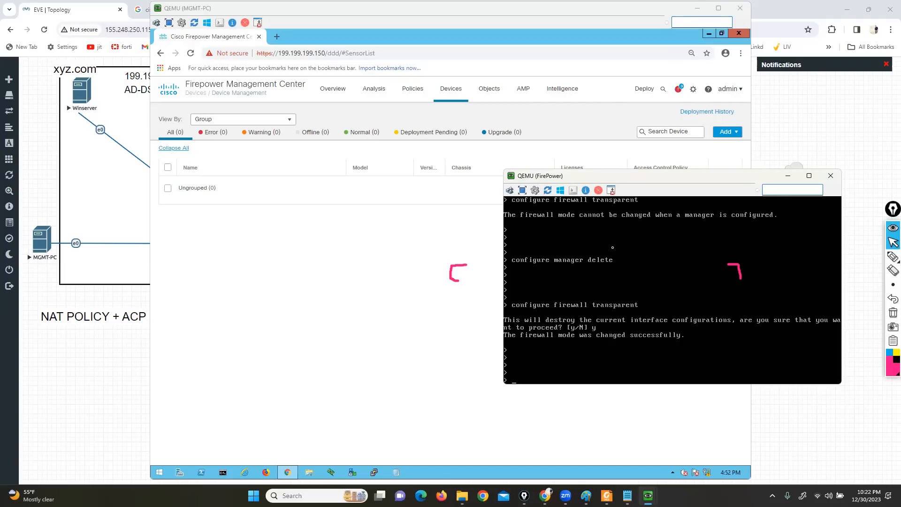
Check the FTD's mode with show firewall and underline the reported mode with the annotation pen
{"action": "type", "text": "show firewall"}
{"action": "key", "text": "Return"}
{"action": "left_click", "coordinate": [892, 312]}
{"action": "left_click", "coordinate": [893, 256]}
{"action": "left_click_drag", "start_coordinate": [556, 381], "coordinate": [606, 380]}
{"action": "left_click", "coordinate": [892, 242]}
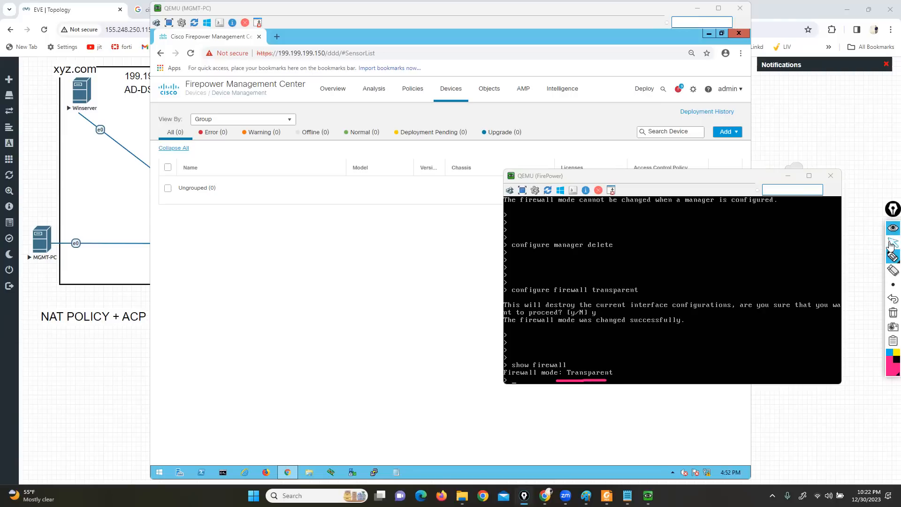
Start adding a device in Firepower Management Center with host 199.199.199.100 and display name L2-FW
{"action": "left_click", "coordinate": [295, 284]}
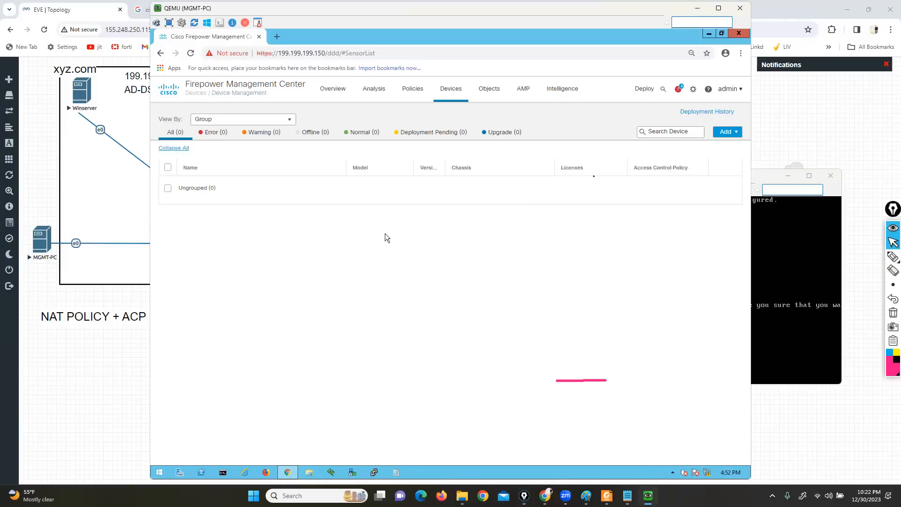
{"action": "left_click", "coordinate": [723, 132]}
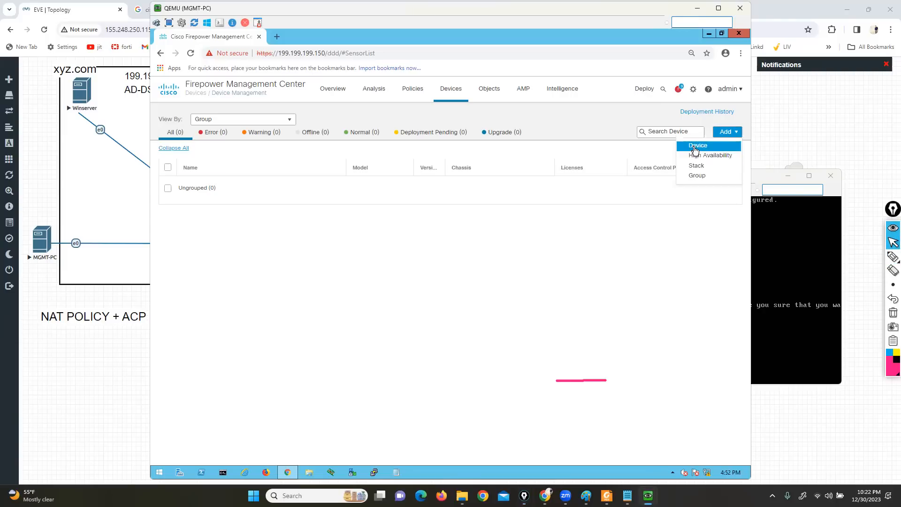
{"action": "left_click", "coordinate": [697, 146]}
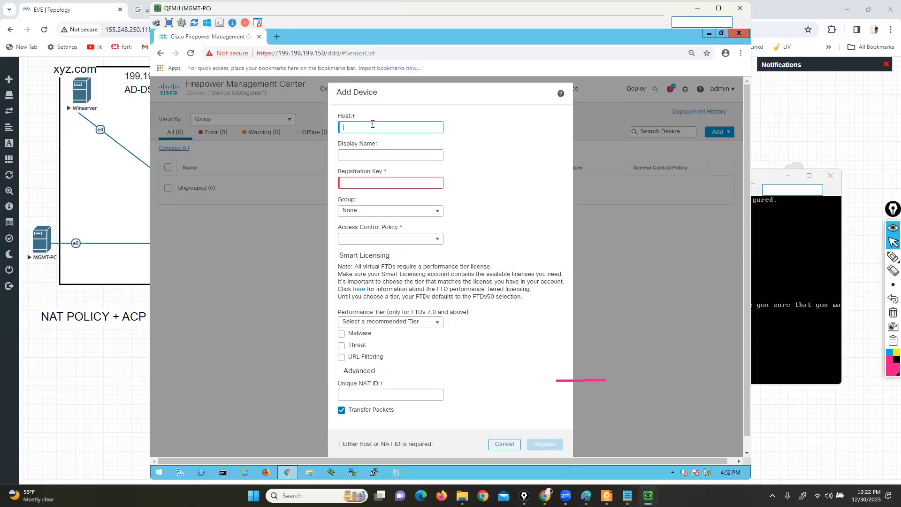
{"action": "key", "text": "BackSpace"}
{"action": "type", "text": "199.199.199"}
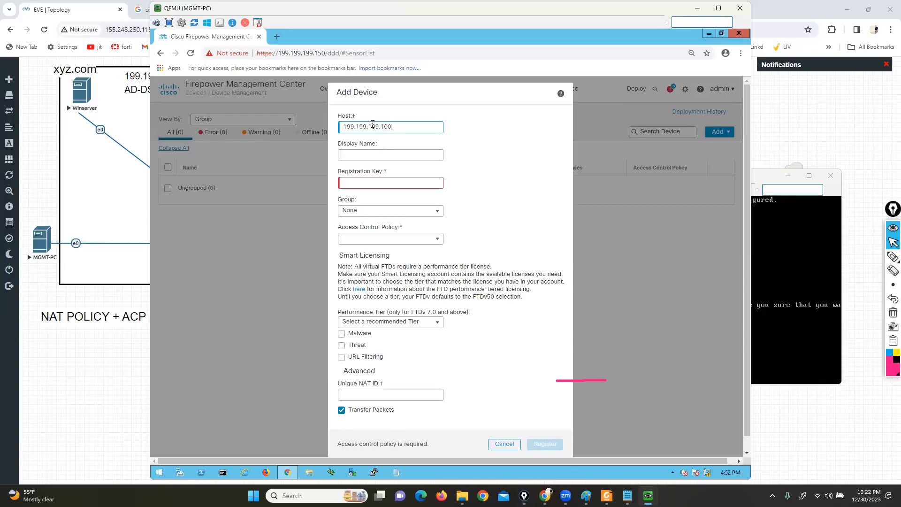
{"action": "type", "text": ".100"}
{"action": "key", "text": "Tab"}
{"action": "type", "text": "L2-FW"}
{"action": "key", "text": "Tab"}
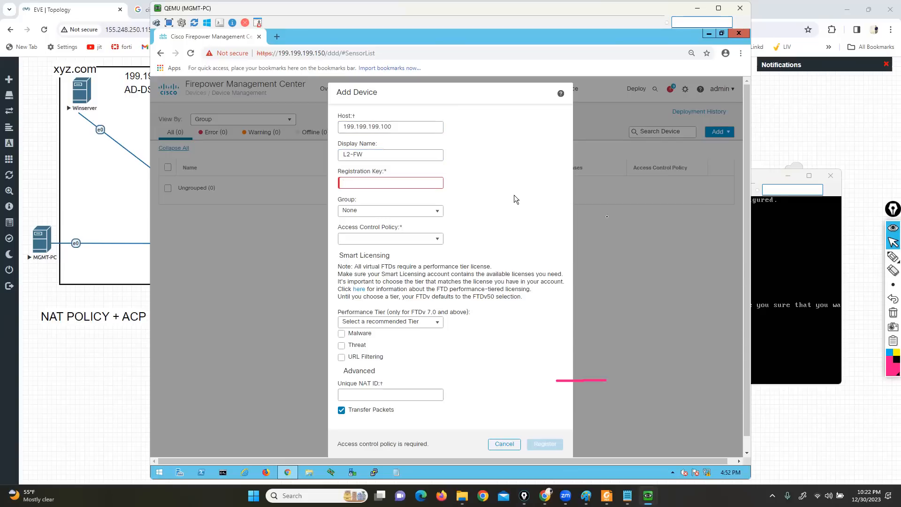
Register the manager in the FTD console with configure manager add 199.199.199.150 and the registration key, clearing the pen markings
{"action": "left_click", "coordinate": [787, 322]}
{"action": "key", "text": "Return"}
{"action": "key", "text": "Return"}
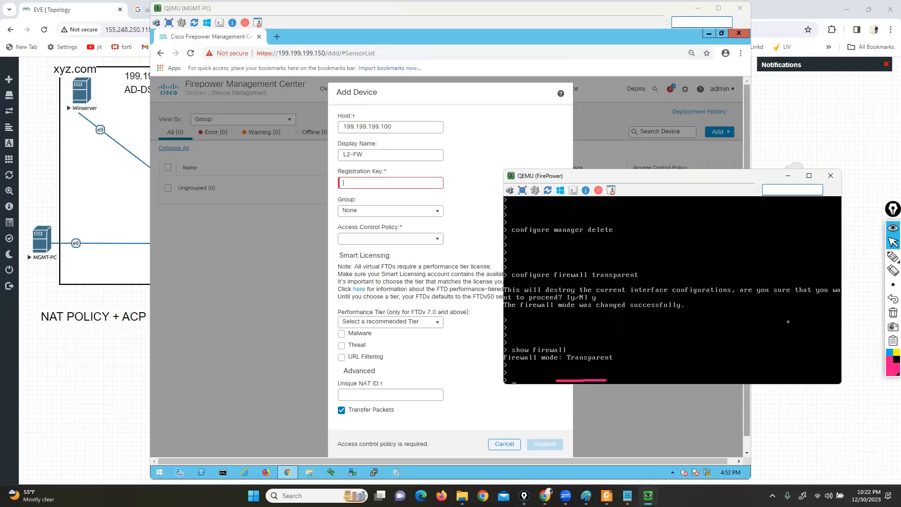
{"action": "type", "text": "con"}
{"action": "key", "text": "Tab"}
{"action": "type", "text": "m"}
{"action": "left_click", "coordinate": [892, 313]}
{"action": "left_click", "coordinate": [699, 314]}
{"action": "type", "text": "anager add 199.199.199.150 cci"}
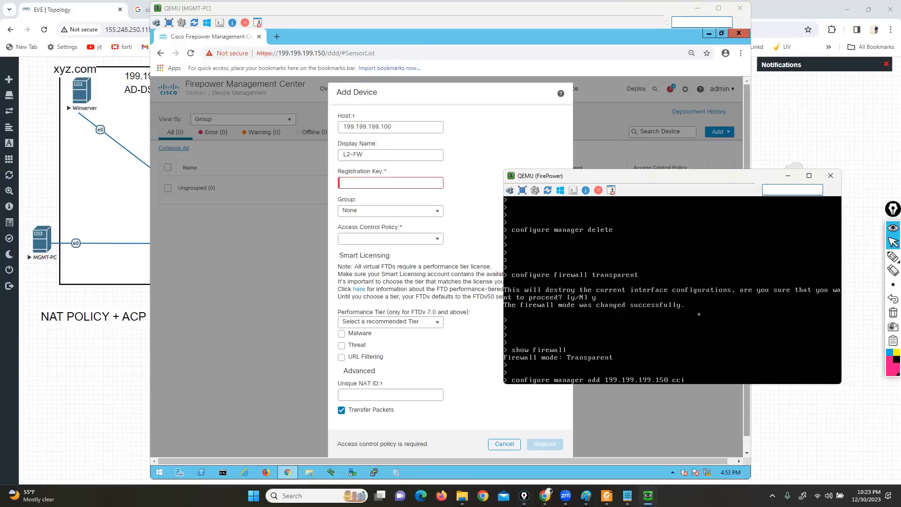
{"action": "type", "text": "e"}
{"action": "key", "text": "Return"}
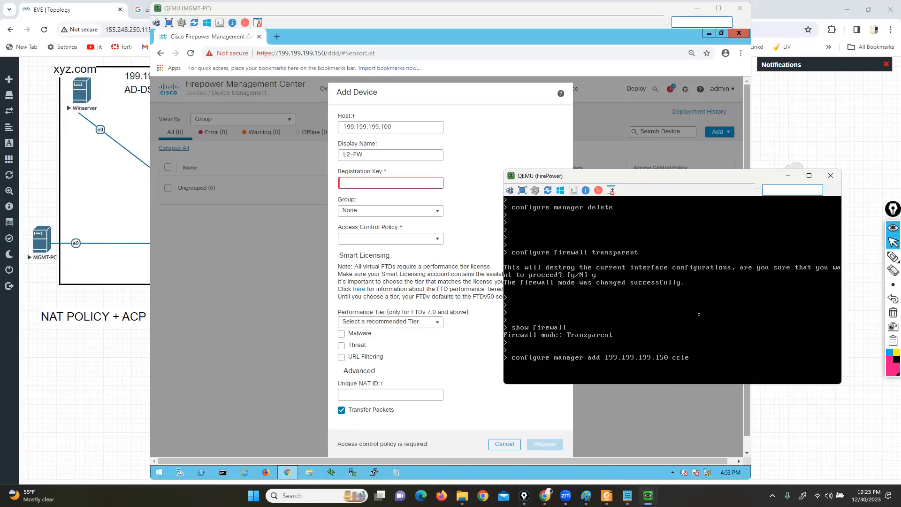
Enter the matching registration key in the Add Device form
{"action": "left_click", "coordinate": [378, 153]}
{"action": "type", "text": "dccie"}
Create a new access control policy named L2FW-POL for the device, with Block all traffic as default action
{"action": "left_click", "coordinate": [387, 241]}
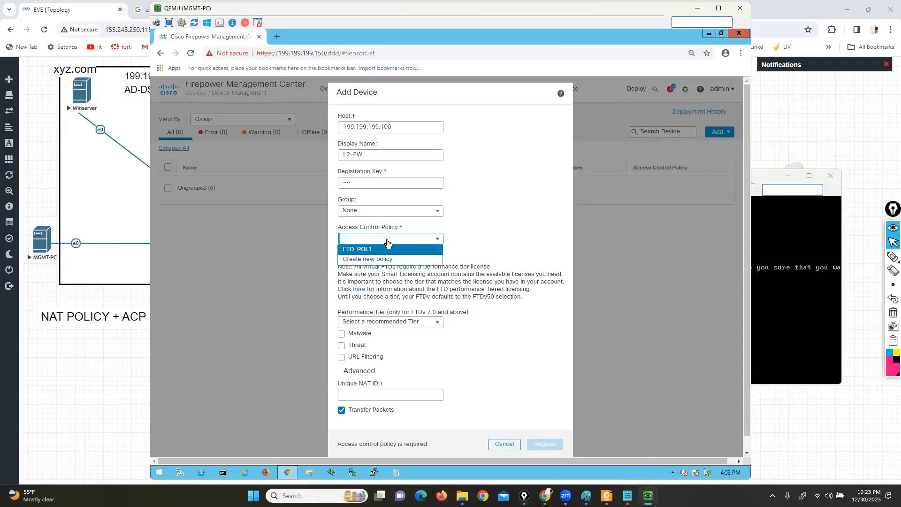
{"action": "left_click", "coordinate": [356, 259]}
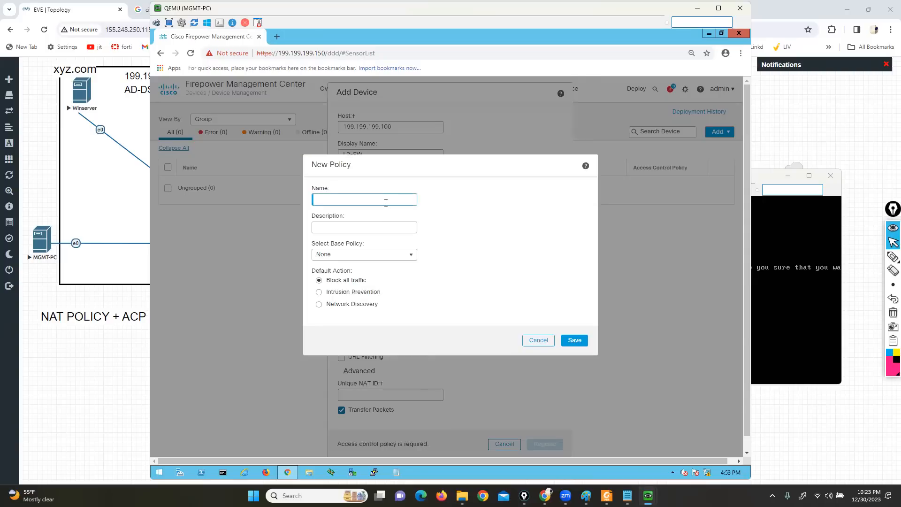
{"action": "type", "text": "L2FW-POKL"}
{"action": "key", "text": "BackSpace"}
{"action": "key", "text": "BackSpace"}
{"action": "left_click", "coordinate": [577, 341]}
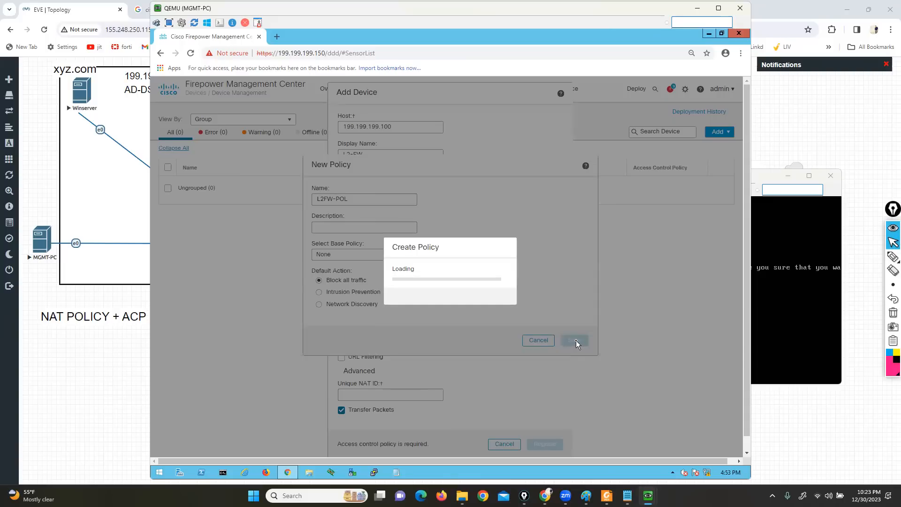
Set the performance tier to FTDv5, enable the Malware, Threat and URL Filtering licenses, and register the device
{"action": "left_click", "coordinate": [390, 321]}
{"action": "left_click", "coordinate": [370, 334]}
{"action": "left_click", "coordinate": [342, 334]}
{"action": "left_click", "coordinate": [342, 346]}
{"action": "left_click", "coordinate": [342, 357]}
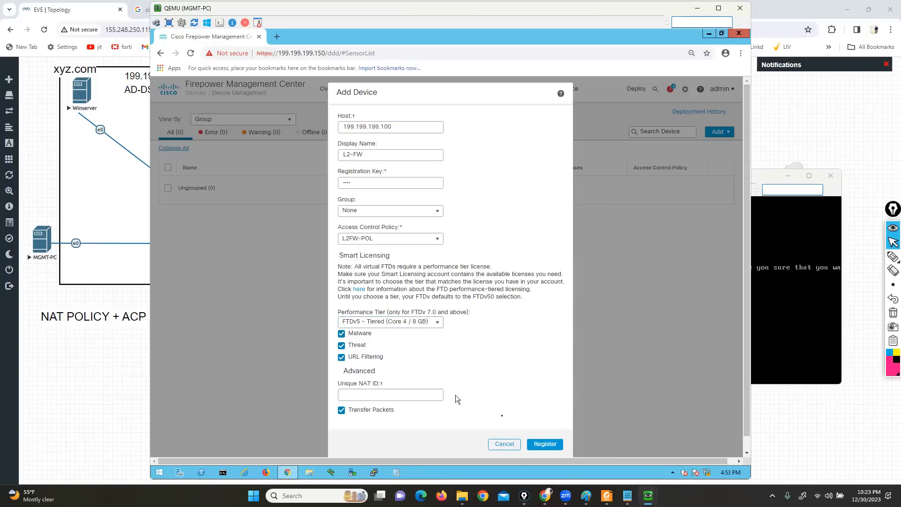
{"action": "left_click", "coordinate": [543, 444]}
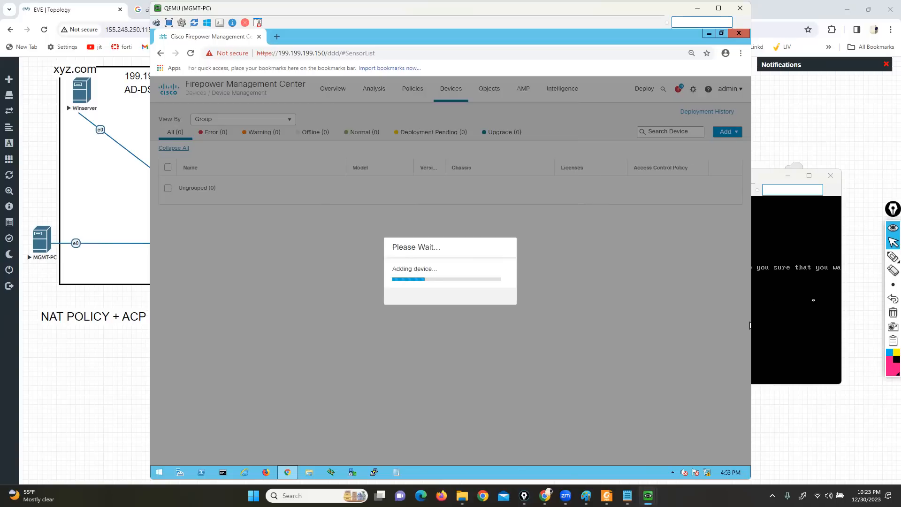
Box the configure firewall transparent command in the FTD console with the annotation pen, and clear the marking
{"action": "left_click", "coordinate": [810, 306]}
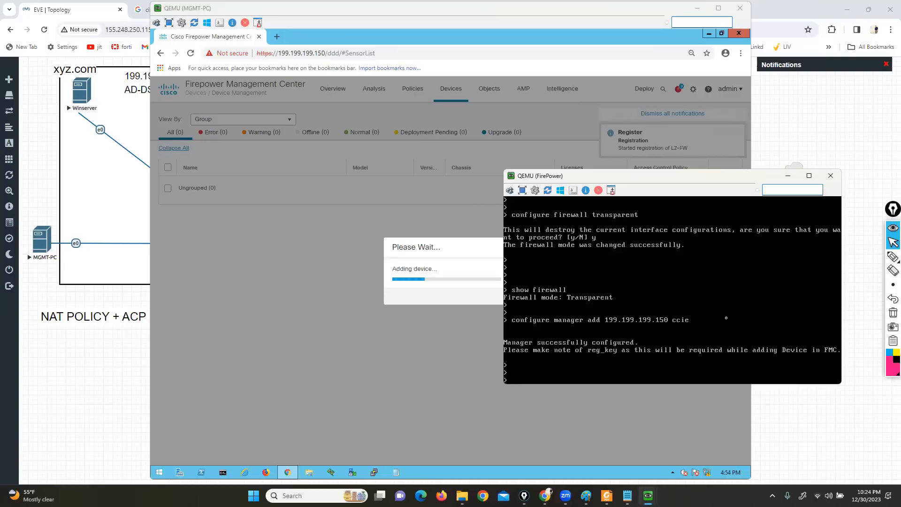
{"action": "left_click", "coordinate": [893, 256]}
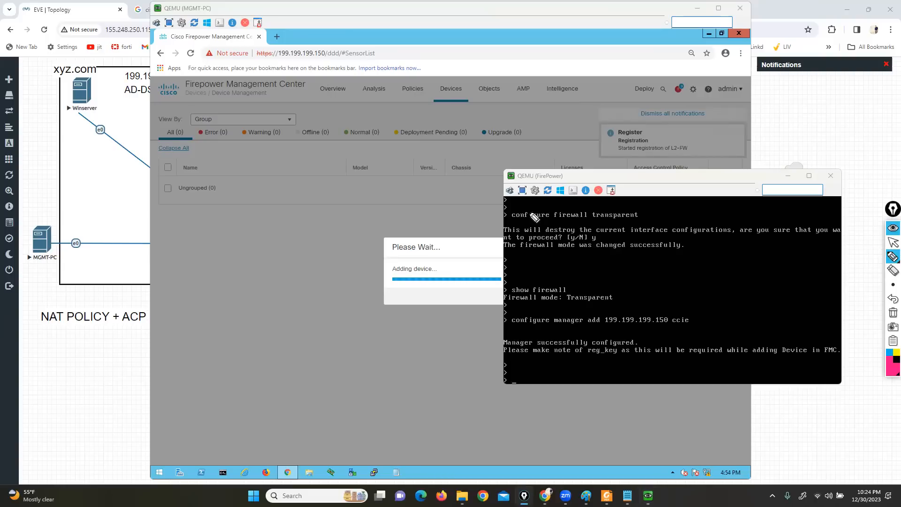
{"action": "mouse_move", "coordinate": [495, 224]}
{"action": "left_mouse_down"}
{"action": "mouse_move", "coordinate": [620, 227]}
{"action": "mouse_move", "coordinate": [652, 211]}
{"action": "mouse_move", "coordinate": [499, 208]}
{"action": "mouse_move", "coordinate": [498, 225]}
{"action": "left_mouse_up"}
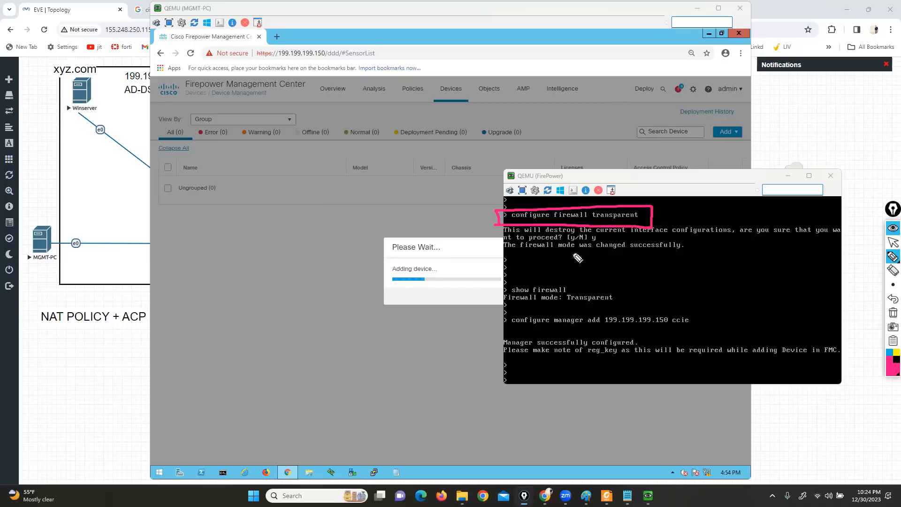
{"action": "left_click", "coordinate": [892, 314]}
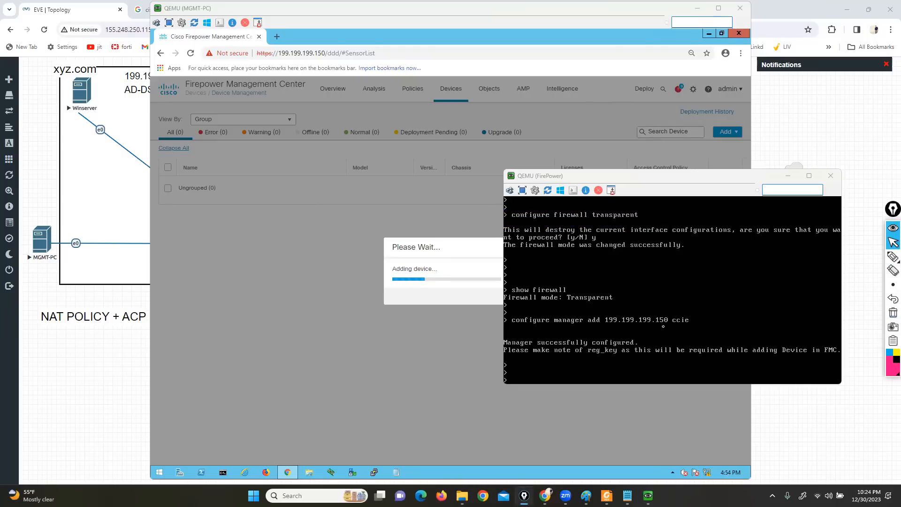
Check L2-FW's entry in the FMC device list, and move the FTD console lower on the screen
{"action": "left_click", "coordinate": [456, 352]}
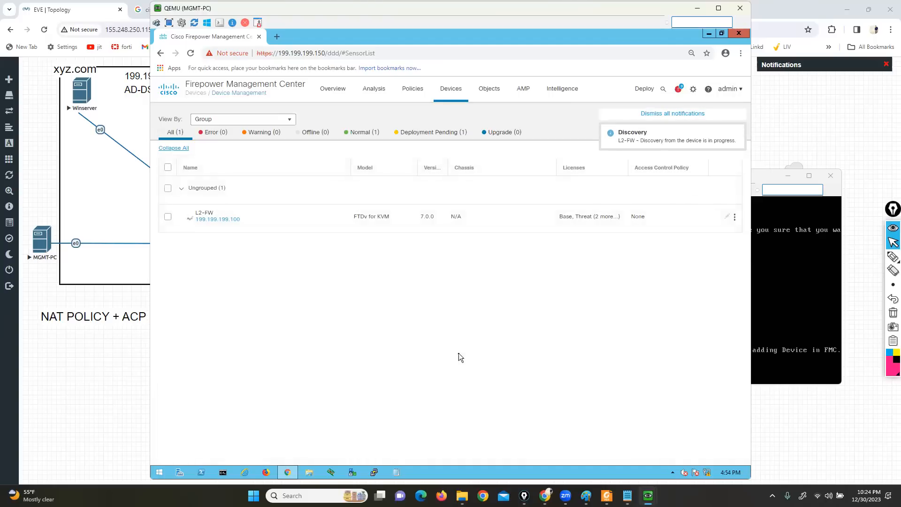
{"action": "left_click", "coordinate": [758, 265]}
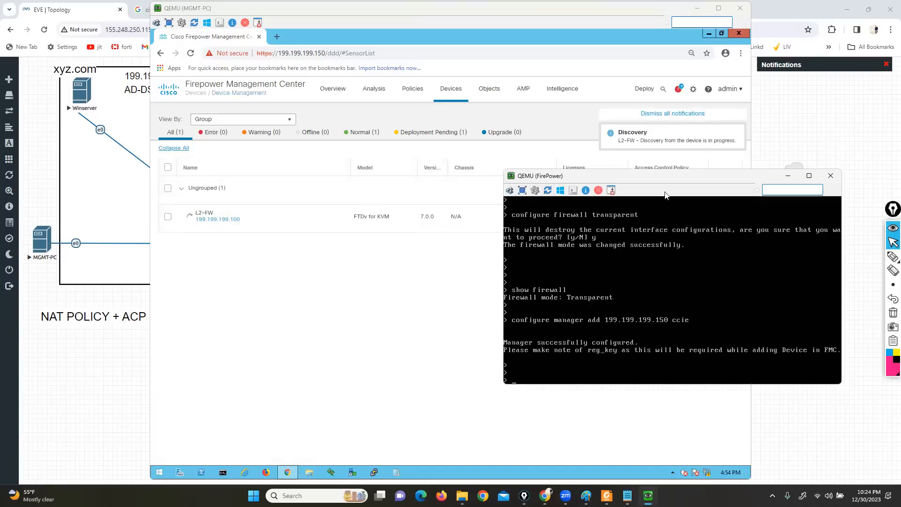
{"action": "left_click_drag", "start_coordinate": [614, 180], "coordinate": [619, 209]}
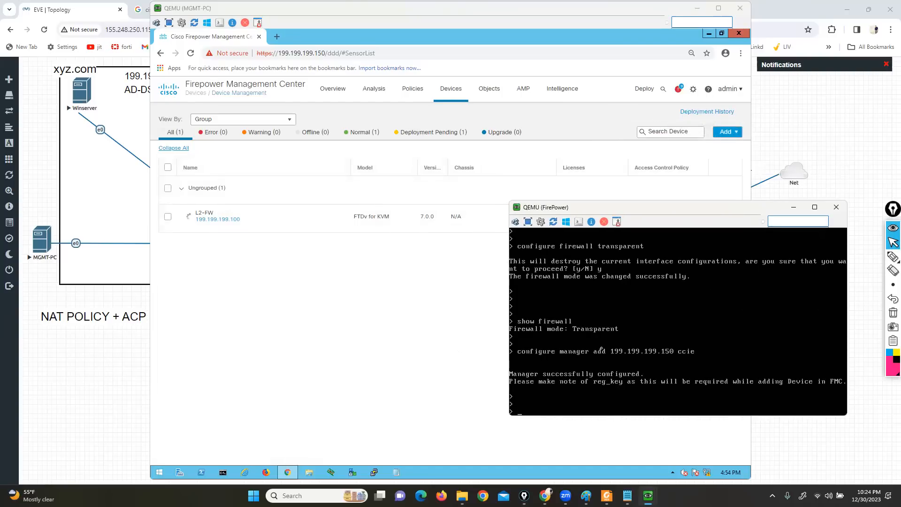
Run show managers in the FTD console to check its registration with the FMC
{"action": "type", "text": "show managers"}
{"action": "key", "text": "Return"}
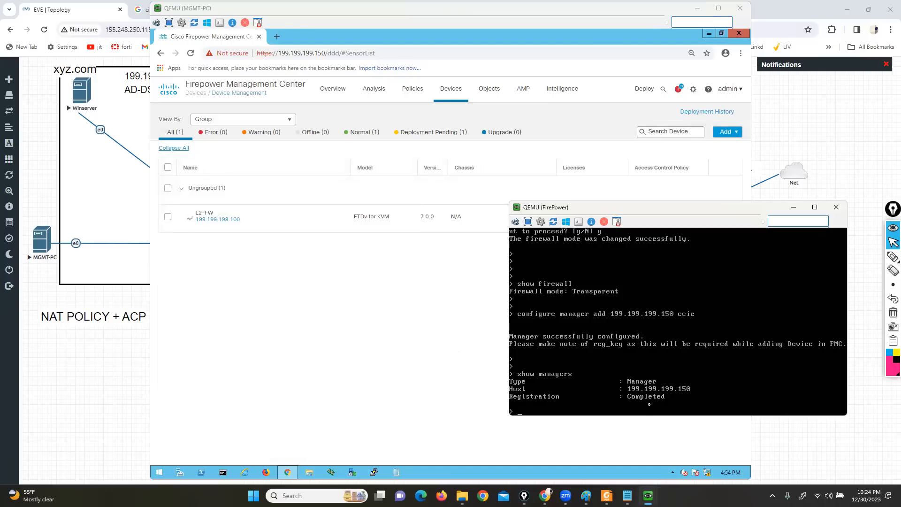
Check L2-FW in the FMC device list, shift the FMC window slightly, and move the FTD console lower on the screen
{"action": "left_click", "coordinate": [379, 322]}
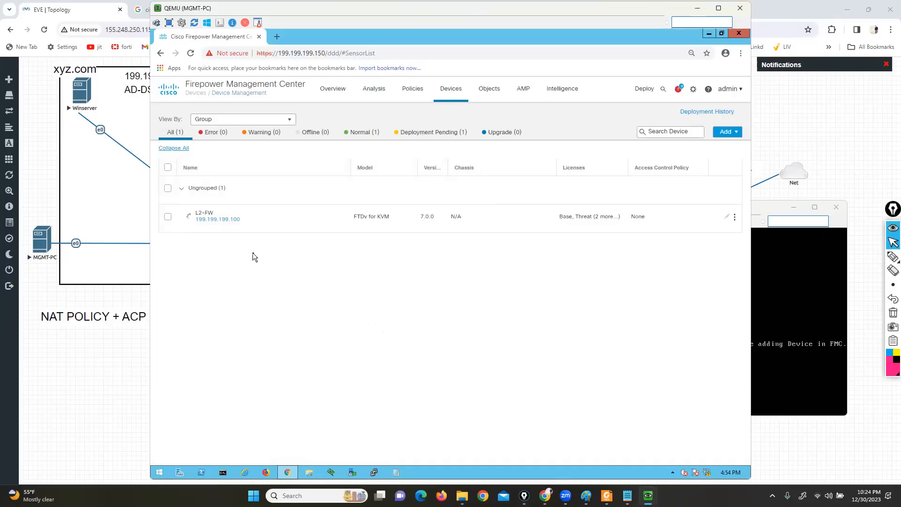
{"action": "left_click", "coordinate": [190, 217]}
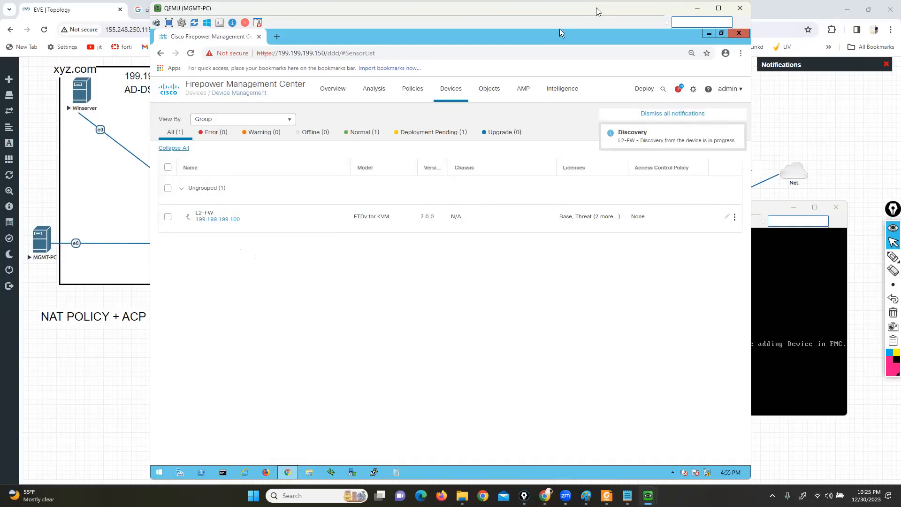
{"action": "left_click_drag", "start_coordinate": [597, 11], "coordinate": [580, 11]}
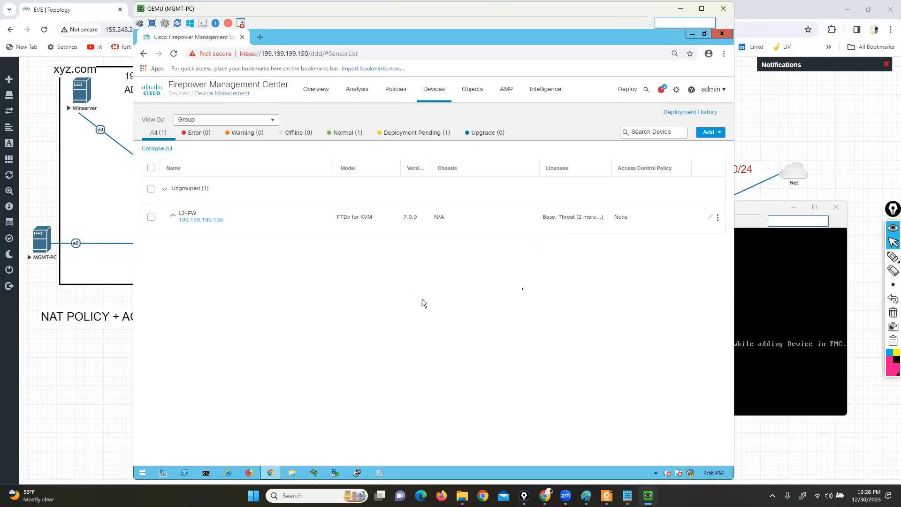
{"action": "left_click", "coordinate": [751, 207]}
{"action": "left_click_drag", "start_coordinate": [693, 209], "coordinate": [724, 250]}
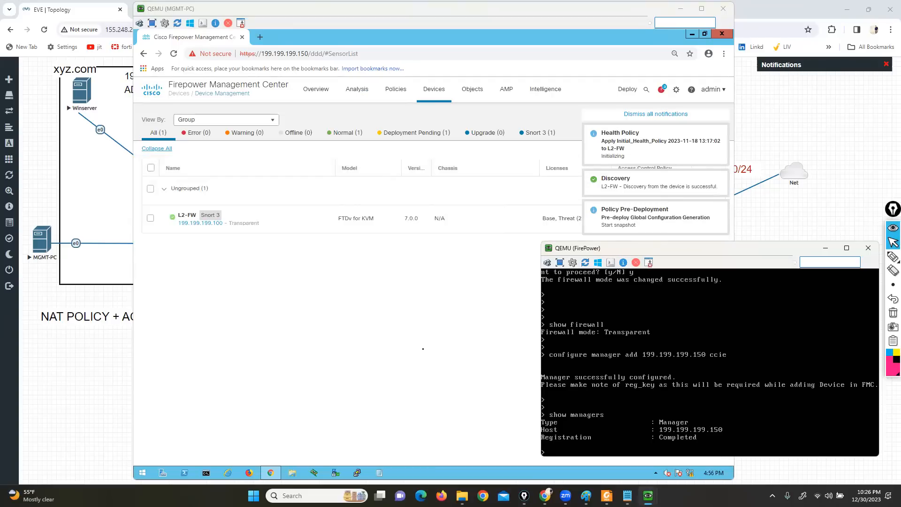
{"action": "left_click", "coordinate": [447, 316]}
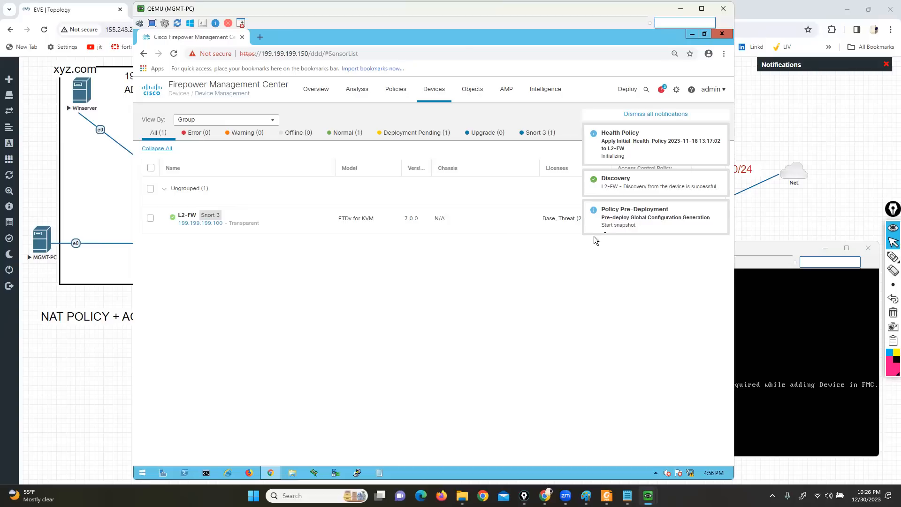
Underline L2-FW's Transparent label in the device list with the annotation pen, and clear the marking
{"action": "left_click", "coordinate": [893, 257]}
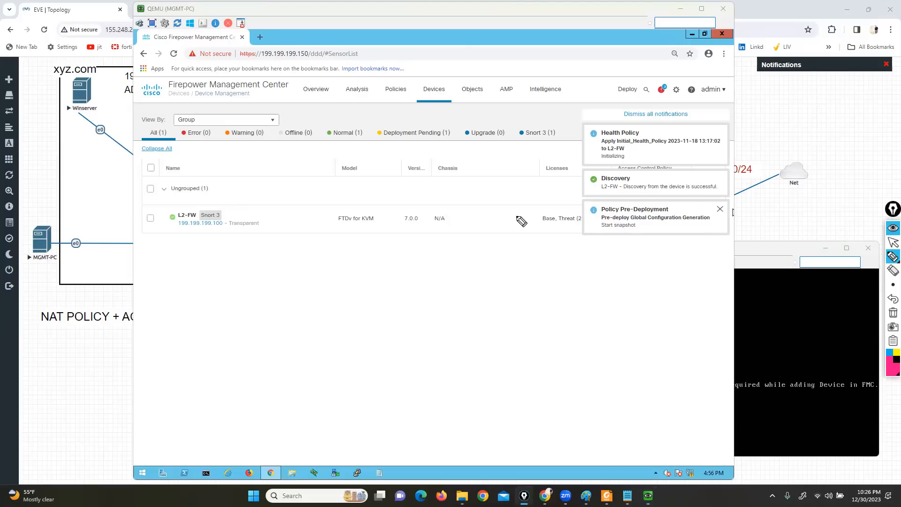
{"action": "left_click_drag", "start_coordinate": [224, 229], "coordinate": [258, 229]}
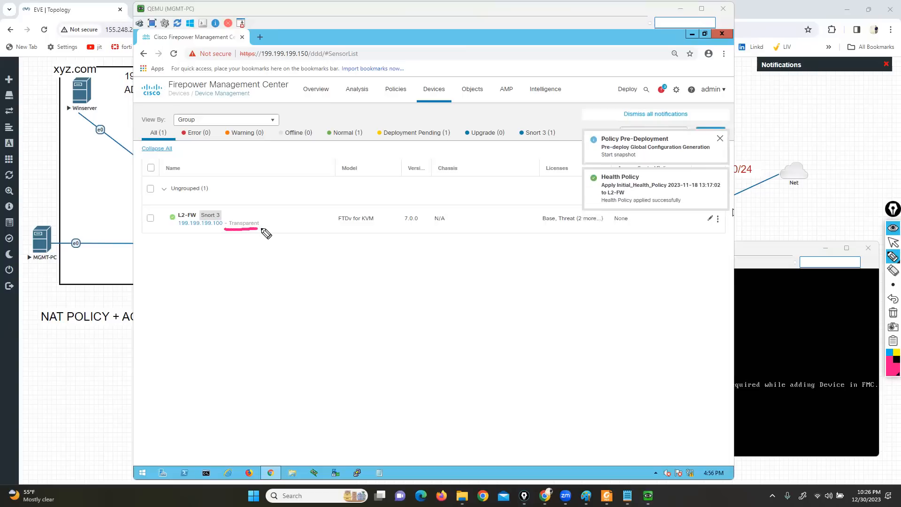
{"action": "left_click", "coordinate": [893, 312]}
{"action": "left_click", "coordinate": [893, 242]}
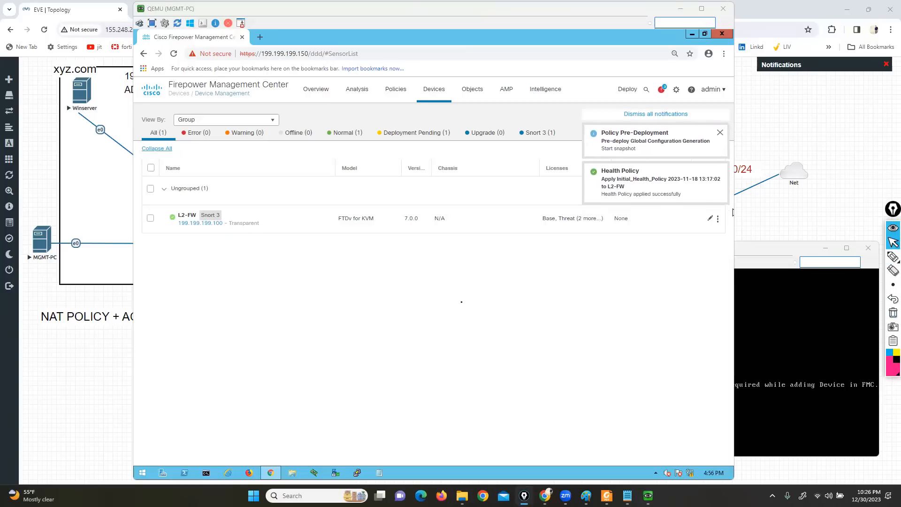
In L2-FW's interface settings, name GigabitEthernet0/1 LAN-NETWO and enable it
{"action": "left_click", "coordinate": [187, 215]}
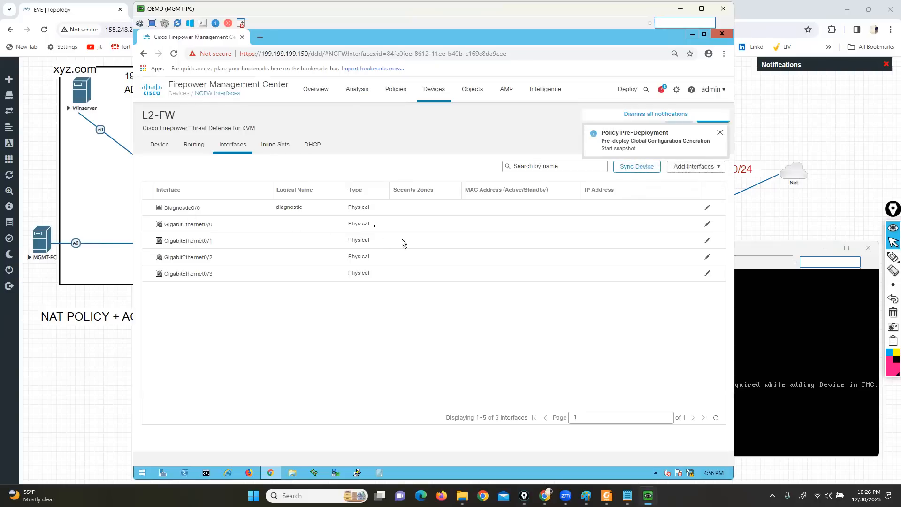
{"action": "left_click", "coordinate": [707, 243]}
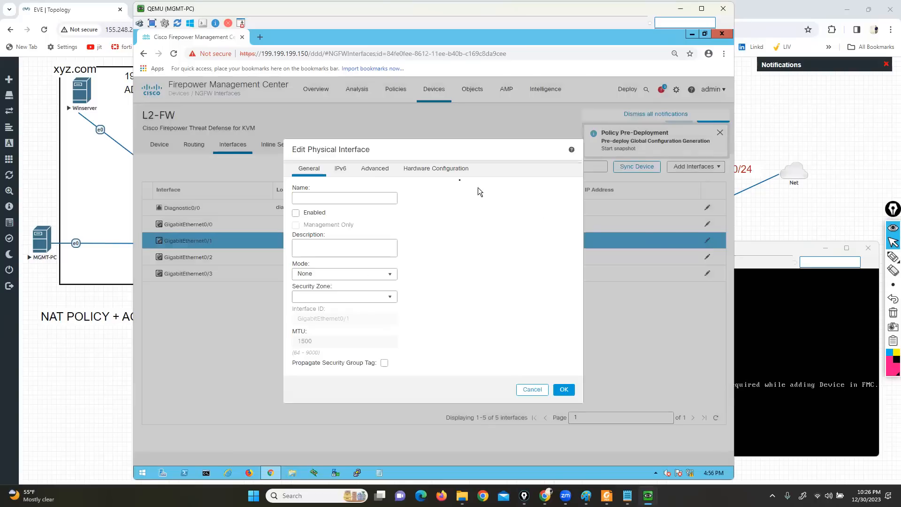
{"action": "left_click", "coordinate": [346, 197]}
{"action": "type", "text": "LAN-NETWO"}
{"action": "left_click", "coordinate": [295, 213]}
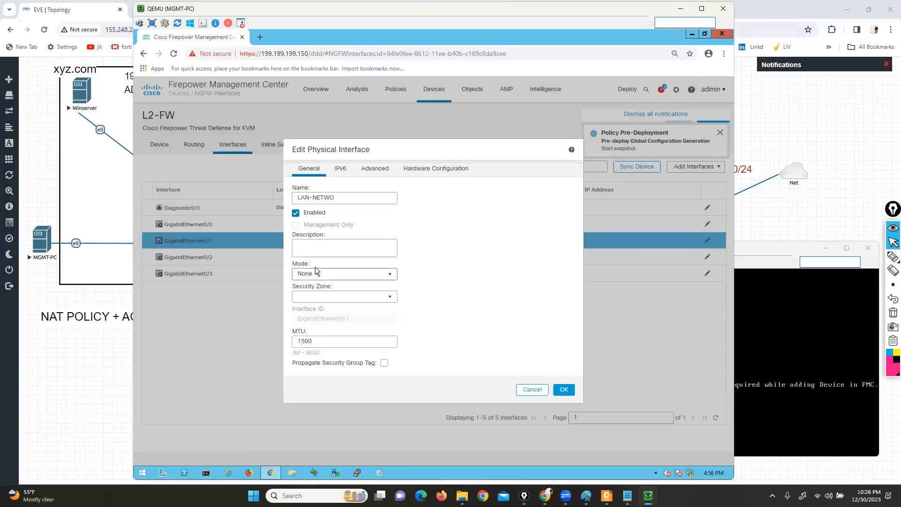
Try to create a new security zone named LAN-ZONE for GigabitEthernet0/1
{"action": "left_click", "coordinate": [324, 296]}
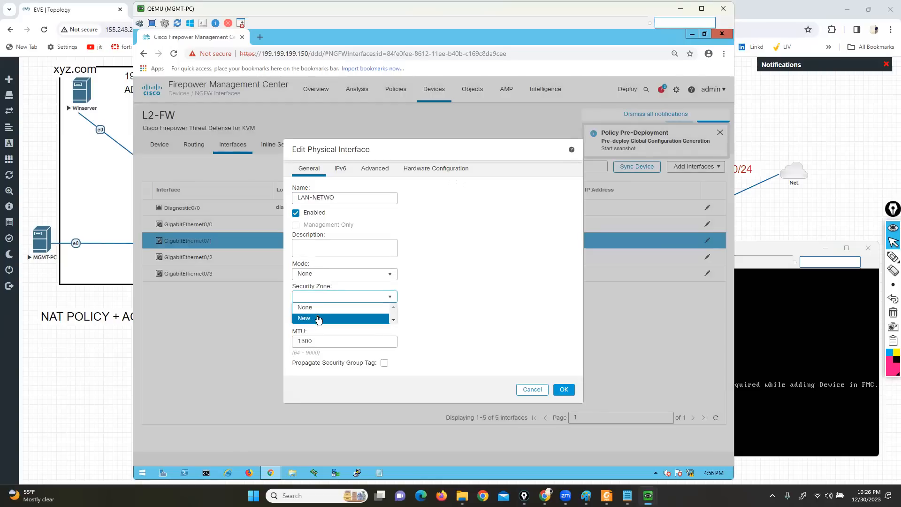
{"action": "left_click", "coordinate": [318, 319]}
{"action": "type", "text": "LAN-ZONE"}
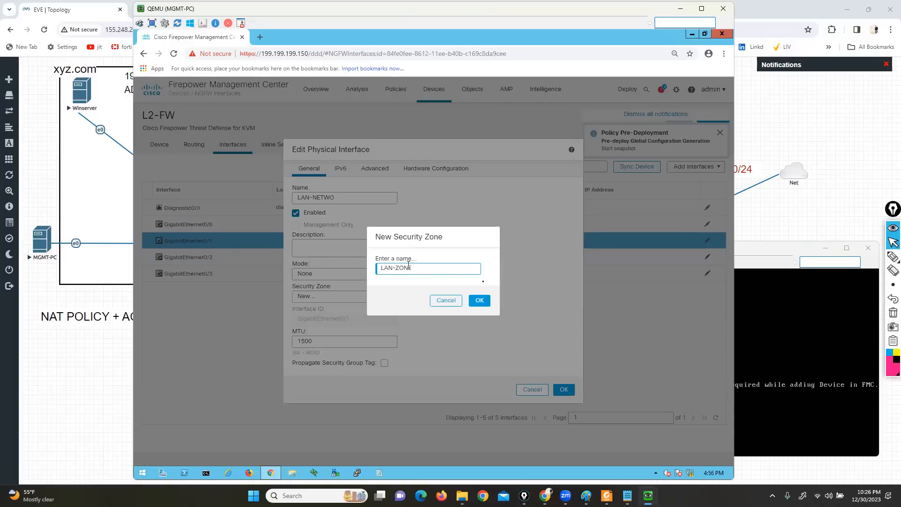
{"action": "left_click", "coordinate": [479, 301]}
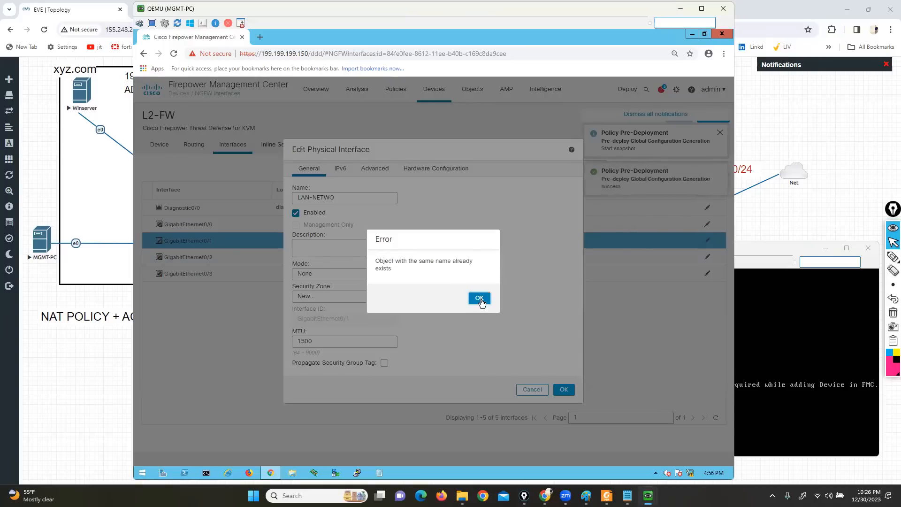
{"action": "left_click", "coordinate": [479, 299]}
Create a new security zone named L2LAN-ZONE for GigabitEthernet0/1
{"action": "type", "text": "L2LAN-ZONE"}
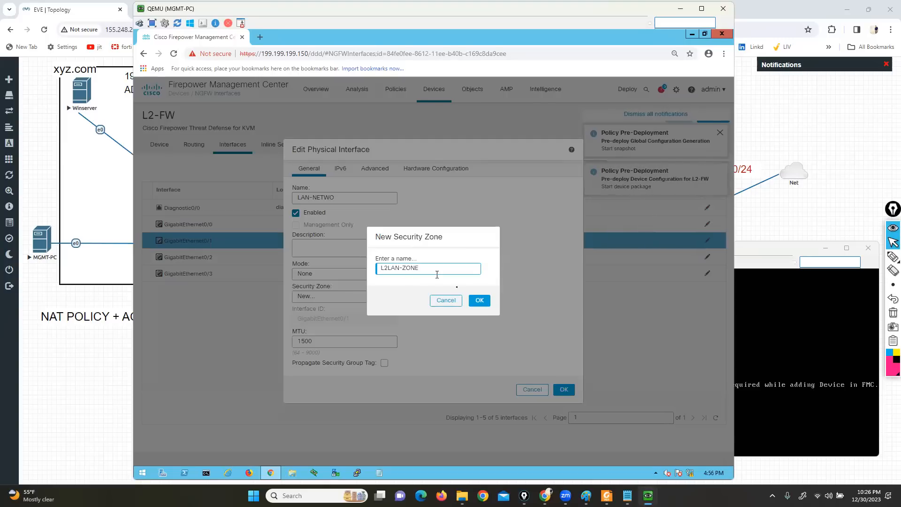
{"action": "left_click", "coordinate": [479, 301]}
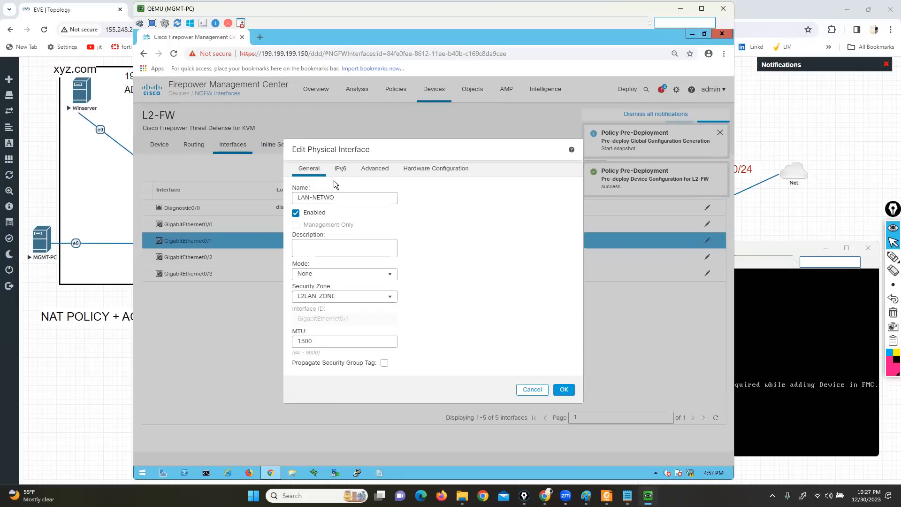
Check GigabitEthernet0/1's IPv6 settings, and confirm the interface's configuration
{"action": "left_click", "coordinate": [342, 170]}
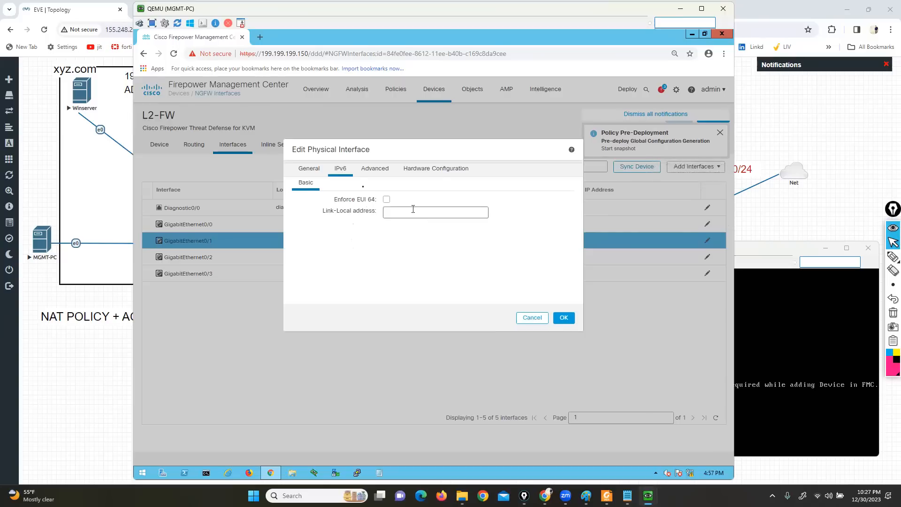
{"action": "left_click", "coordinate": [305, 169]}
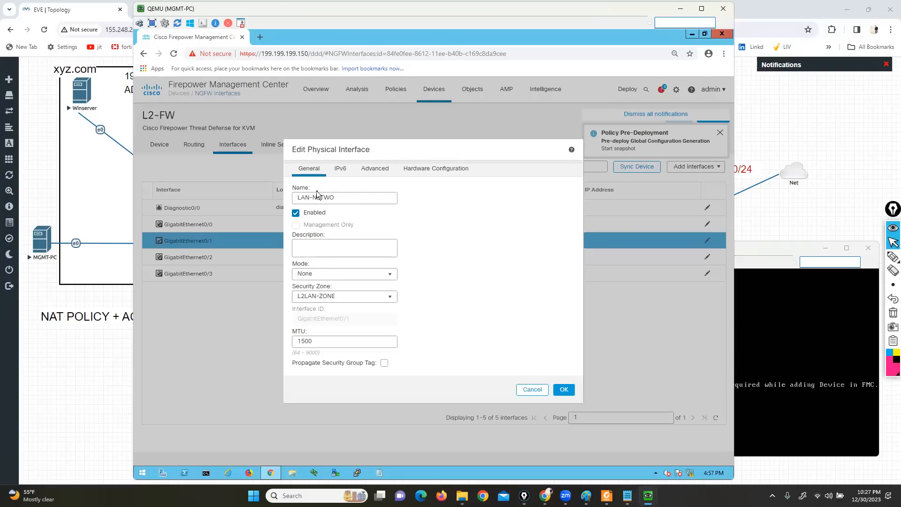
{"action": "left_click", "coordinate": [564, 390]}
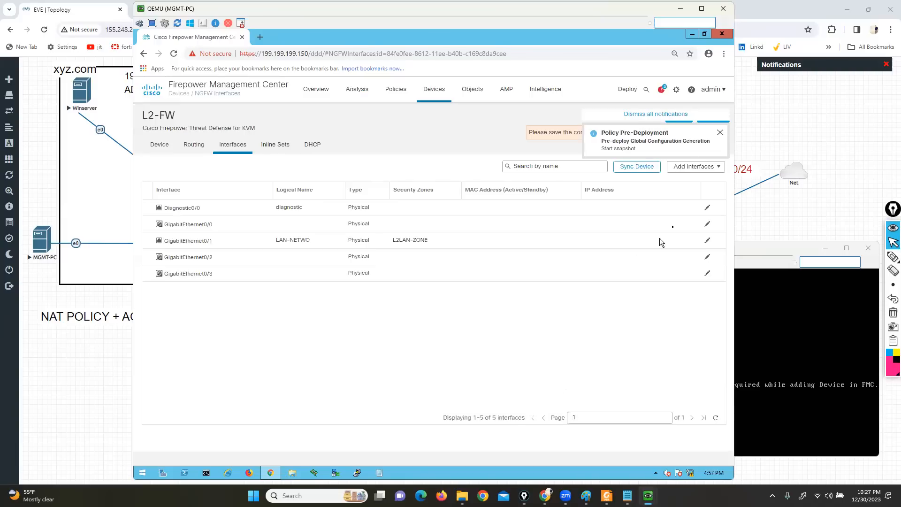
Name GigabitEthernet0/0 WAN-NET, and create a new security zone named L2WAN-ZONE for it
{"action": "left_click", "coordinate": [707, 224]}
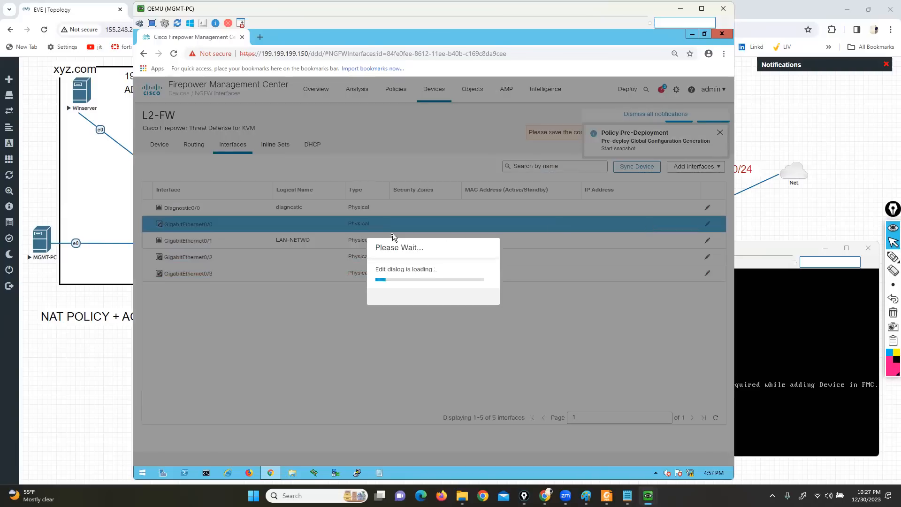
{"action": "left_click", "coordinate": [315, 197]}
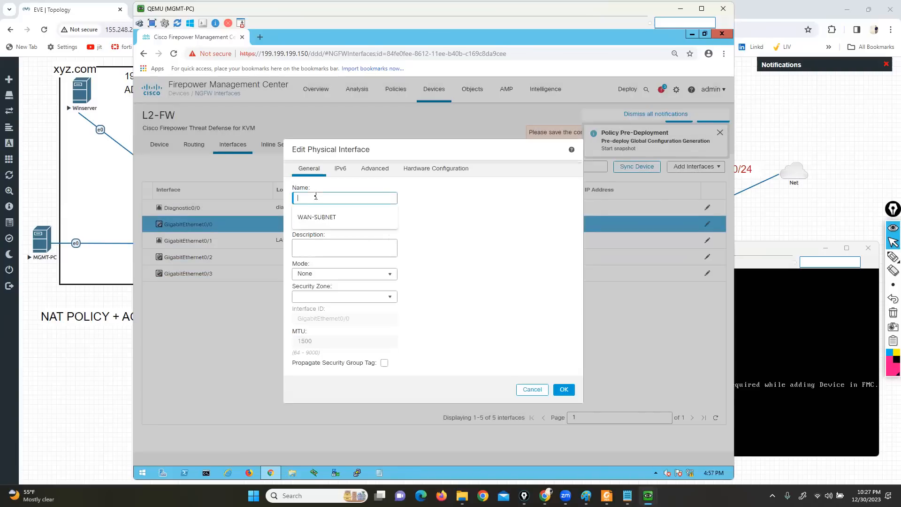
{"action": "type", "text": "WAN-NET"}
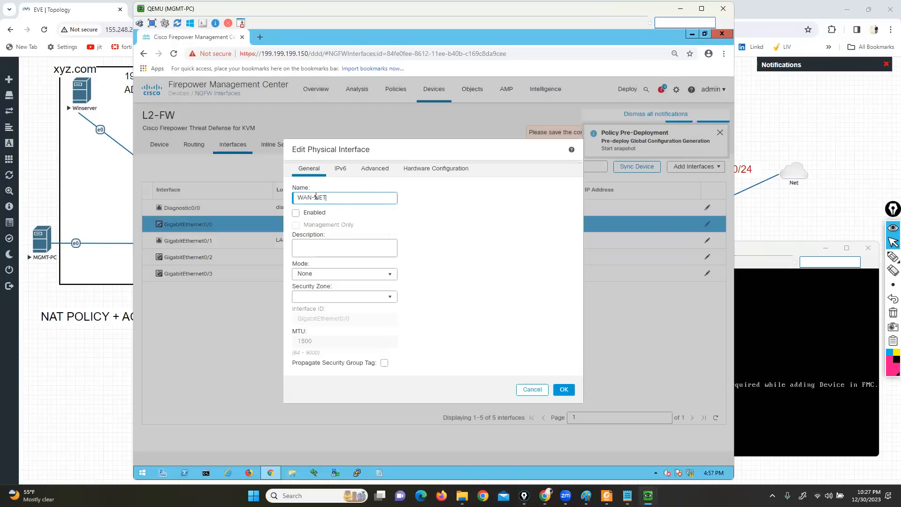
{"action": "left_click", "coordinate": [330, 297]}
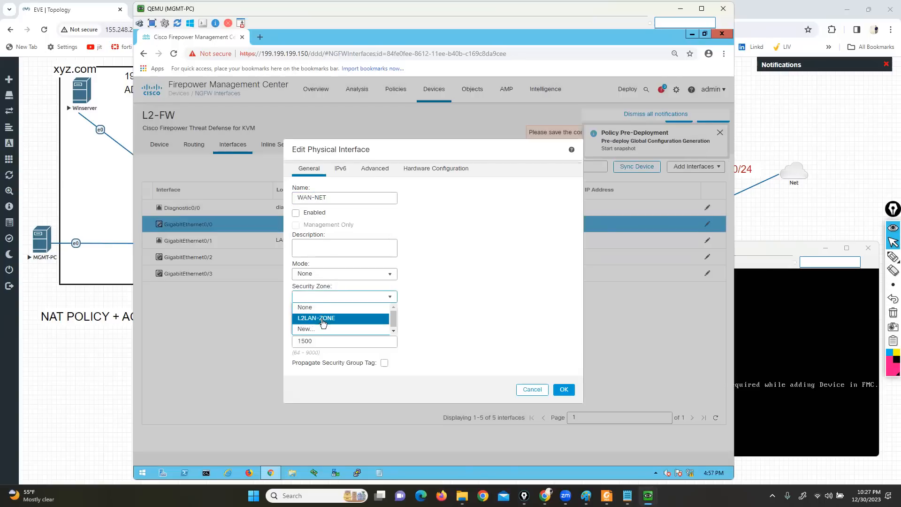
{"action": "left_click", "coordinate": [306, 328]}
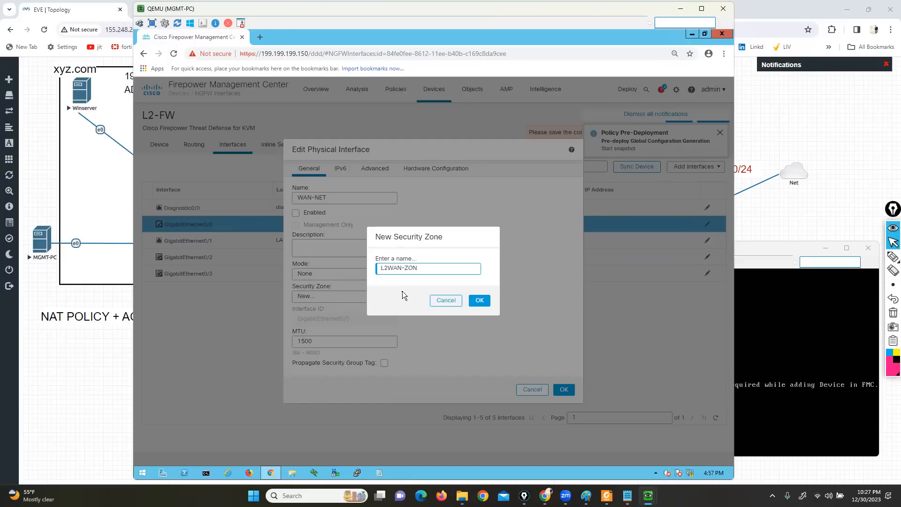
{"action": "type", "text": "L2WAN-ZON"}
{"action": "left_click", "coordinate": [486, 301]}
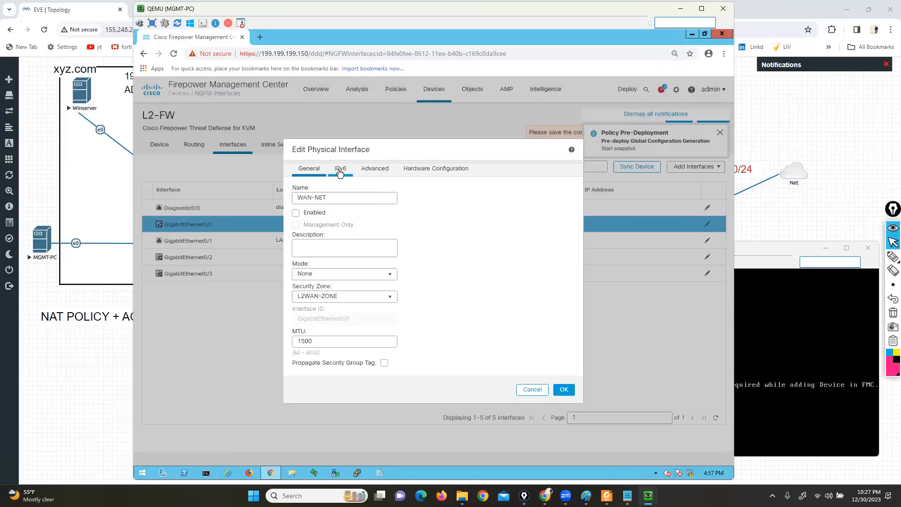
Review GigabitEthernet0/0's IPv6, advanced and hardware settings, and enable the interface
{"action": "left_click", "coordinate": [341, 170]}
{"action": "left_click", "coordinate": [378, 170]}
{"action": "left_click", "coordinate": [425, 169]}
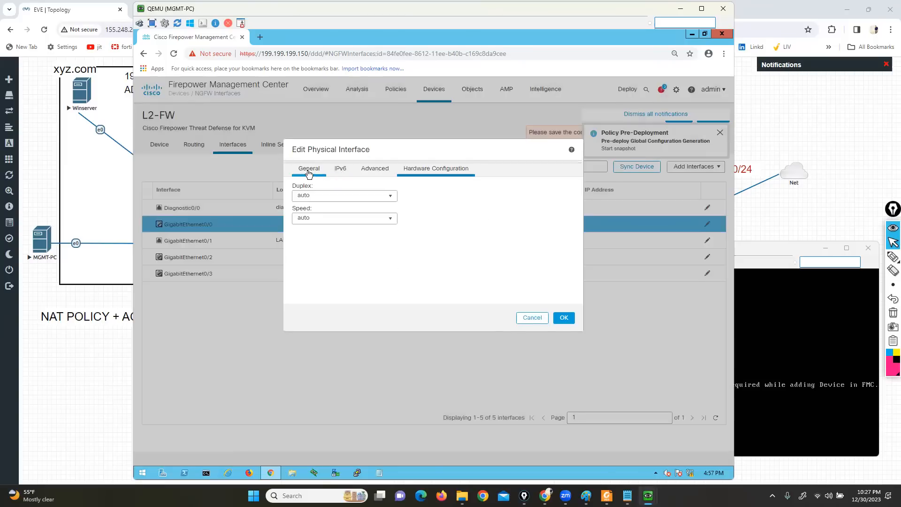
{"action": "left_click", "coordinate": [323, 173]}
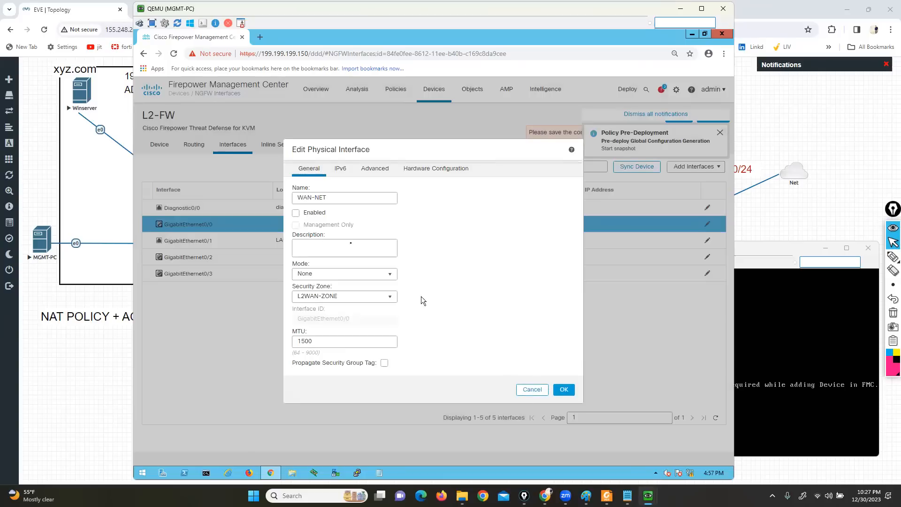
{"action": "left_click", "coordinate": [296, 213]}
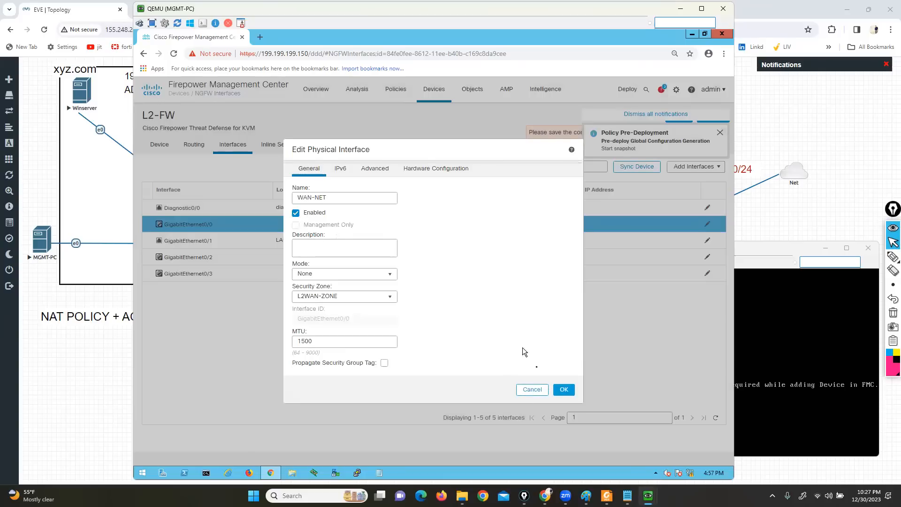
{"action": "left_click", "coordinate": [563, 390]}
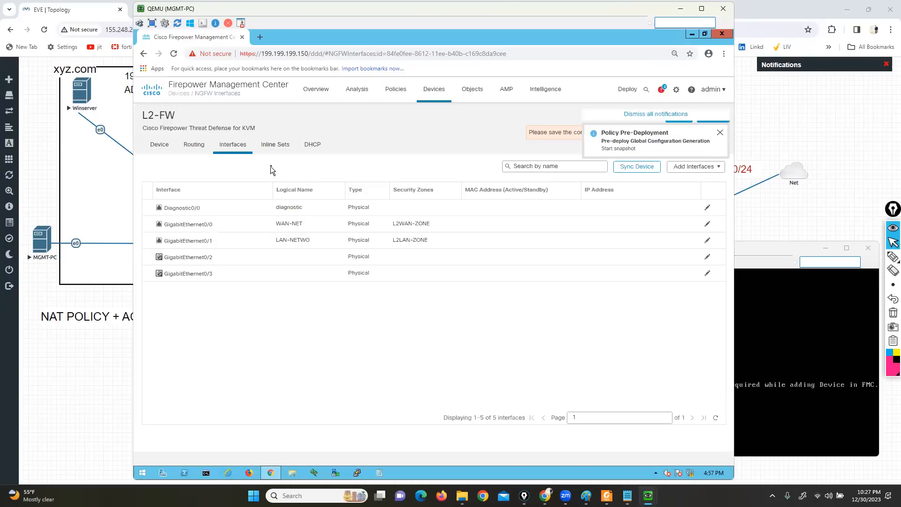
Show L2-FW's routing settings, mark Static Route and Add Route with the annotation pen, and clear the markings
{"action": "left_click", "coordinate": [196, 148]}
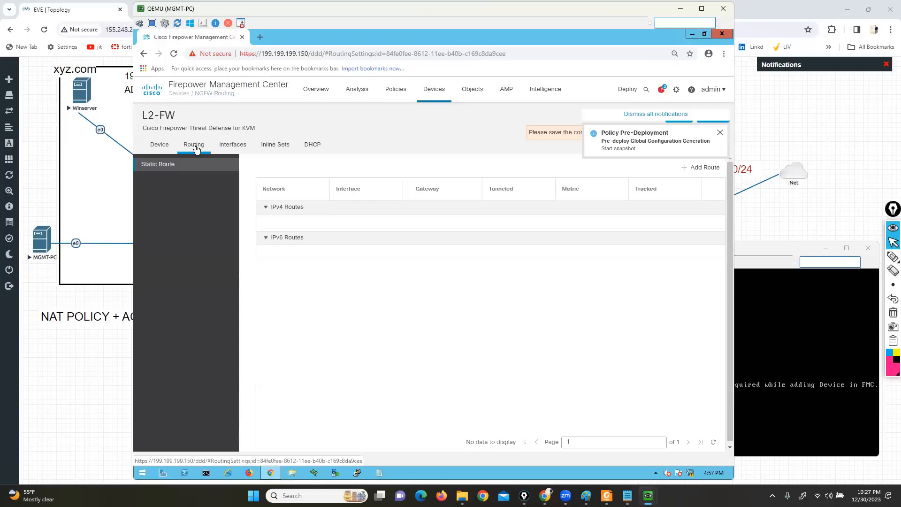
{"action": "left_click", "coordinate": [893, 256]}
{"action": "mouse_move", "coordinate": [189, 173]}
{"action": "left_mouse_down"}
{"action": "mouse_move", "coordinate": [141, 176]}
{"action": "mouse_move", "coordinate": [125, 345]}
{"action": "mouse_move", "coordinate": [198, 429]}
{"action": "mouse_move", "coordinate": [213, 411]}
{"action": "mouse_move", "coordinate": [227, 181]}
{"action": "mouse_move", "coordinate": [171, 177]}
{"action": "mouse_move", "coordinate": [137, 159]}
{"action": "mouse_move", "coordinate": [191, 168]}
{"action": "mouse_move", "coordinate": [203, 148]}
{"action": "left_mouse_up"}
{"action": "left_click", "coordinate": [892, 243]}
{"action": "left_click", "coordinate": [864, 258]}
{"action": "mouse_move", "coordinate": [704, 154]}
{"action": "left_mouse_down"}
{"action": "mouse_move", "coordinate": [721, 154]}
{"action": "mouse_move", "coordinate": [727, 187]}
{"action": "left_mouse_up"}
{"action": "left_click_drag", "start_coordinate": [682, 155], "coordinate": [661, 179]}
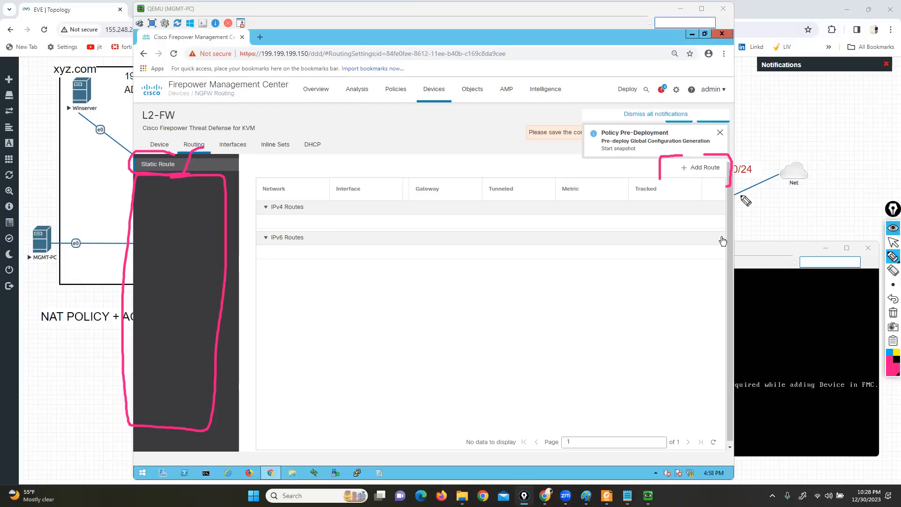
{"action": "left_click_drag", "start_coordinate": [723, 164], "coordinate": [747, 165]}
{"action": "left_click", "coordinate": [892, 313]}
{"action": "left_click", "coordinate": [893, 242]}
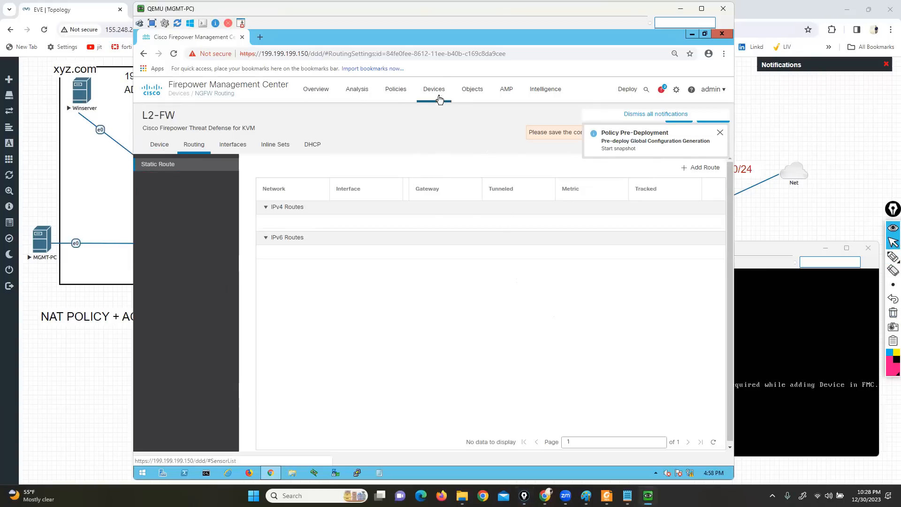
Leave L2-FW without saving its pending changes, and open the list of NAT policies
{"action": "mouse_move", "coordinate": [439, 97]}
{"action": "left_click", "coordinate": [439, 135]}
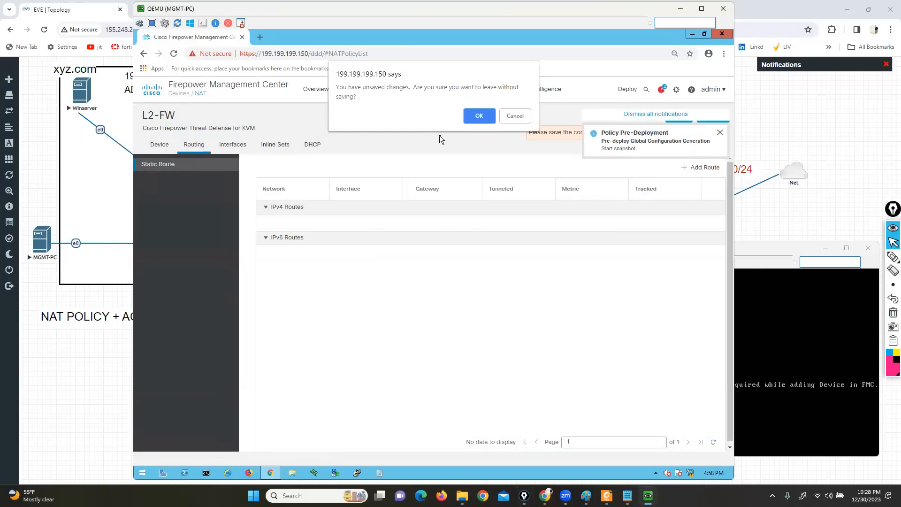
{"action": "left_click", "coordinate": [475, 112]}
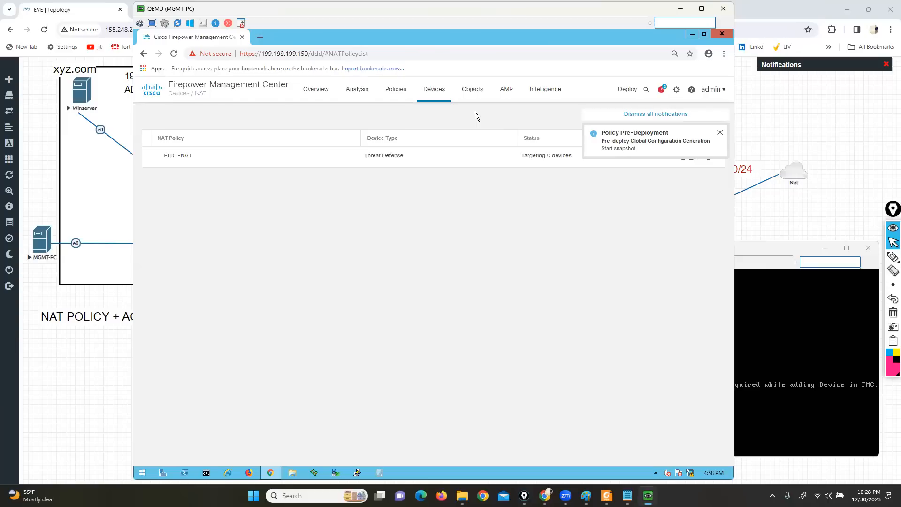
Review the rules of the FTD1-NAT policy and the new Firepower NAT policy form, leaving both without changes
{"action": "left_click", "coordinate": [720, 133]}
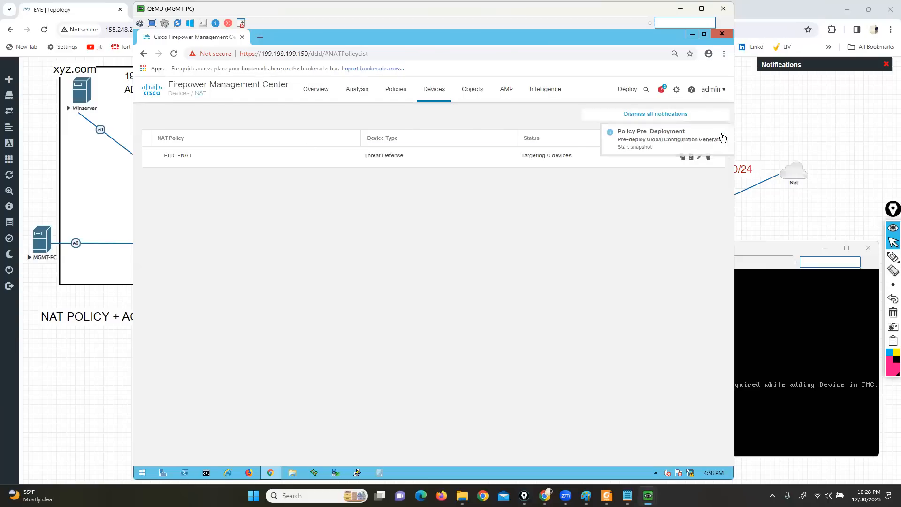
{"action": "left_click", "coordinate": [699, 157]}
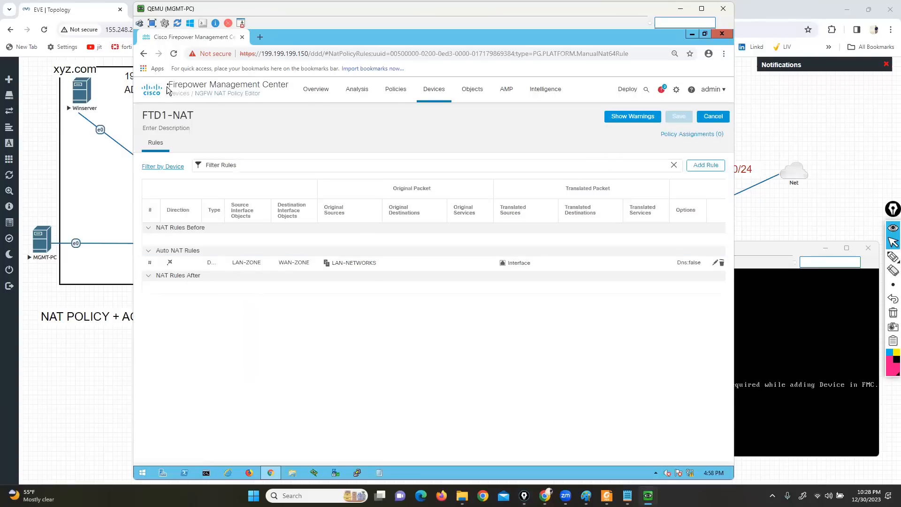
{"action": "left_click", "coordinate": [144, 54]}
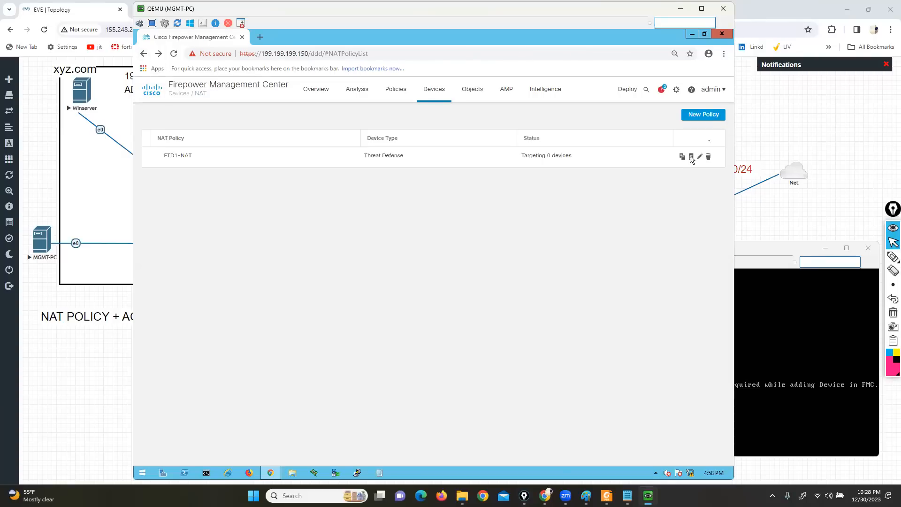
{"action": "left_click", "coordinate": [707, 118]}
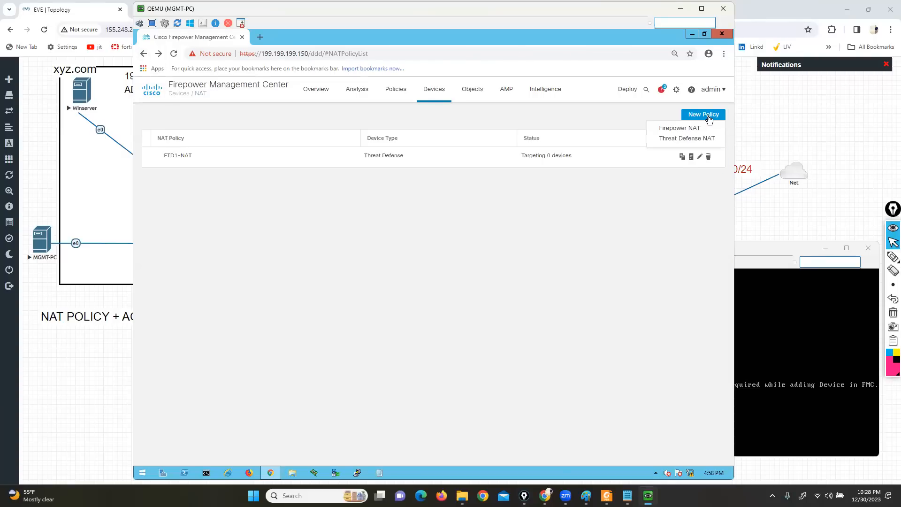
{"action": "left_click", "coordinate": [681, 130]}
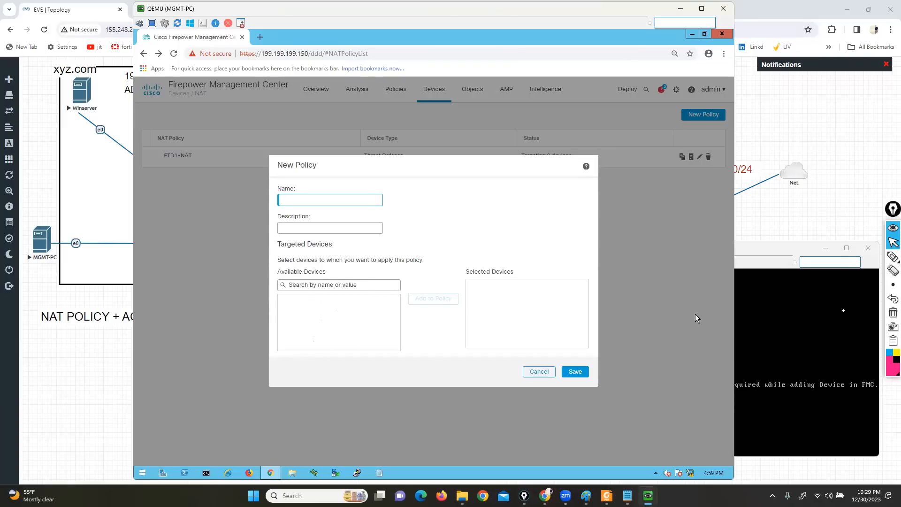
{"action": "left_click", "coordinate": [537, 371]}
Delete the FTD1-NAT policy from the NAT policy list
{"action": "left_click", "coordinate": [706, 157]}
{"action": "left_click", "coordinate": [478, 299]}
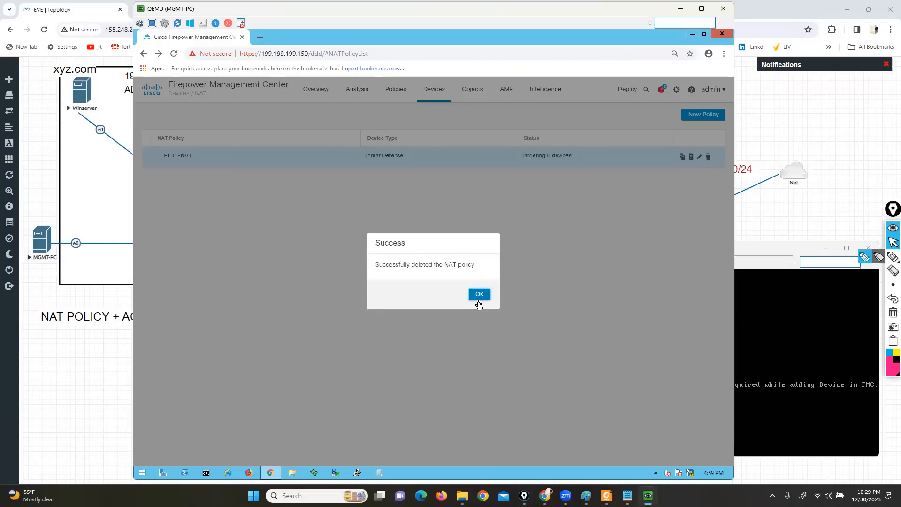
{"action": "left_click", "coordinate": [479, 298]}
Show the new Threat Defense NAT policy form, circle its available devices with the annotation pen, clear the marking and cancel the form
{"action": "left_click", "coordinate": [703, 114]}
{"action": "left_click", "coordinate": [665, 134]}
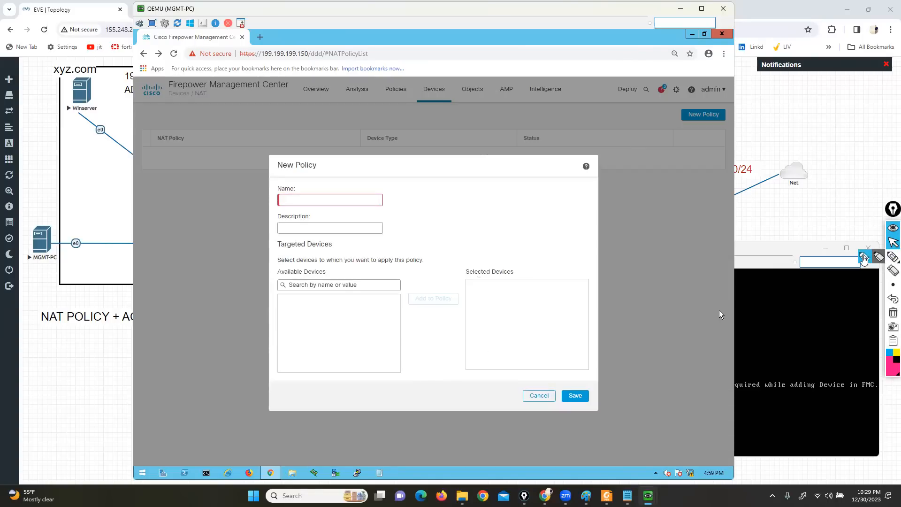
{"action": "left_click", "coordinate": [893, 256]}
{"action": "mouse_move", "coordinate": [341, 264]}
{"action": "left_mouse_down"}
{"action": "mouse_move", "coordinate": [355, 267]}
{"action": "mouse_move", "coordinate": [295, 359]}
{"action": "mouse_move", "coordinate": [328, 239]}
{"action": "mouse_move", "coordinate": [301, 277]}
{"action": "left_mouse_up"}
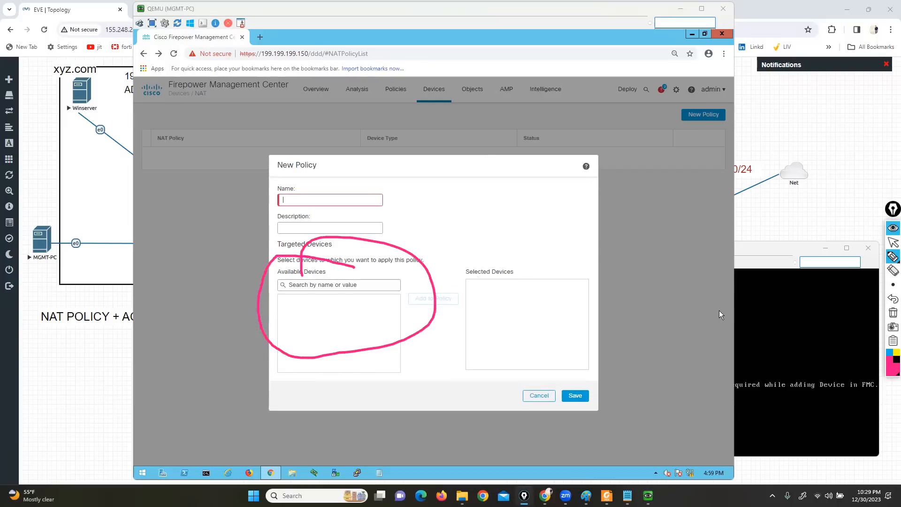
{"action": "left_click", "coordinate": [893, 312]}
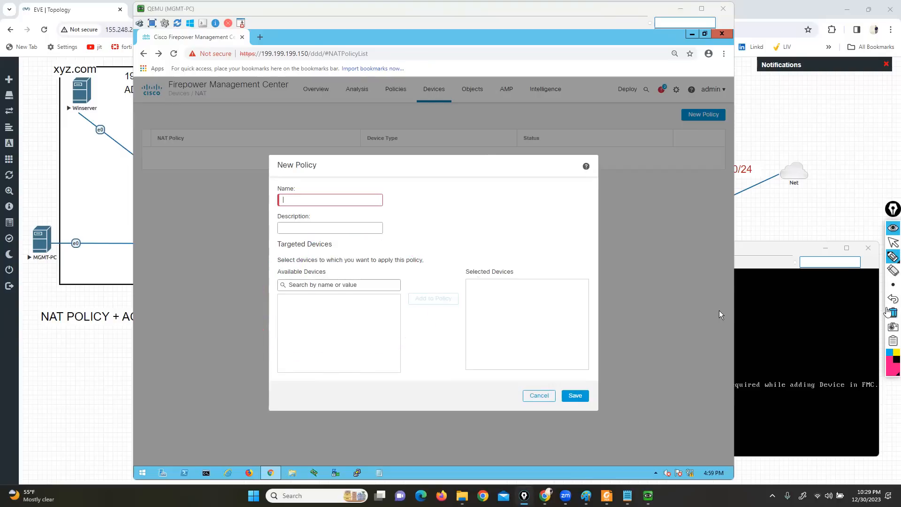
{"action": "left_click", "coordinate": [892, 242]}
{"action": "left_click", "coordinate": [538, 396]}
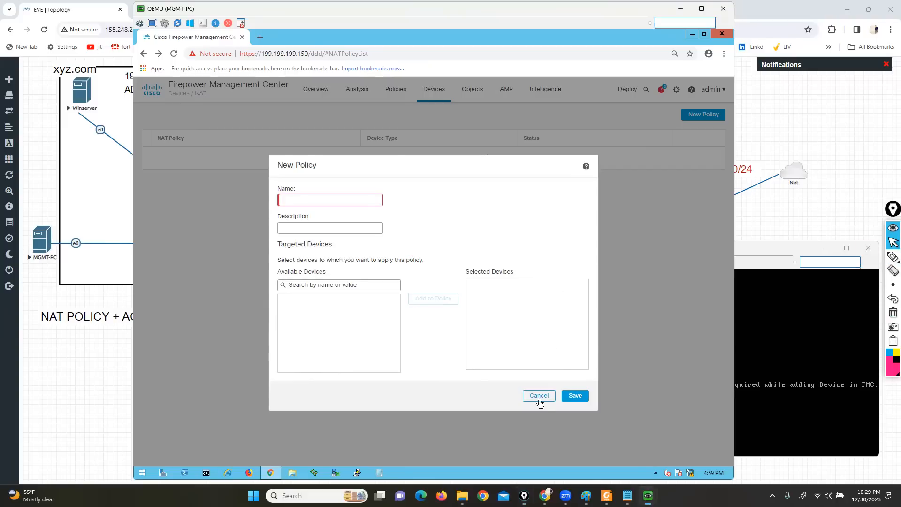
Start a new rule in access control policy L2FW-POL with source zone L2LAN-ZONE and destination zone L2WAN-ZONE
{"action": "mouse_move", "coordinate": [395, 90]}
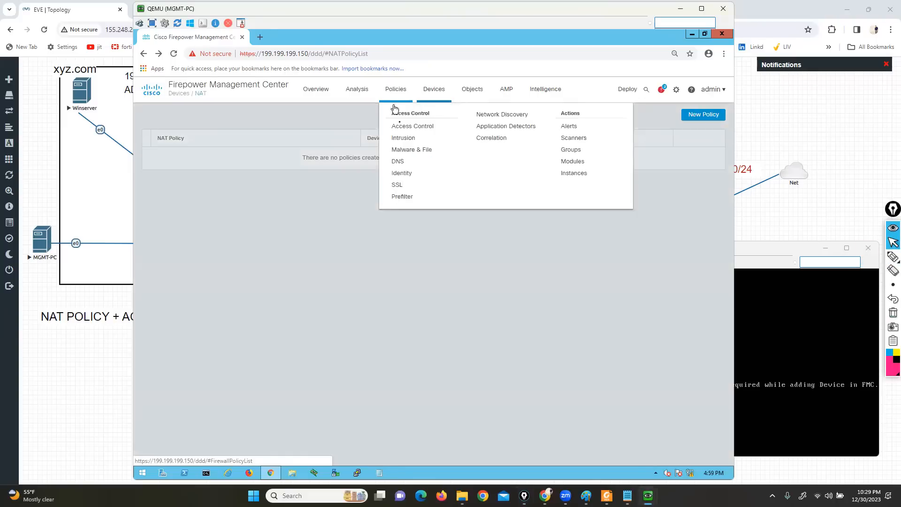
{"action": "left_click", "coordinate": [401, 125]}
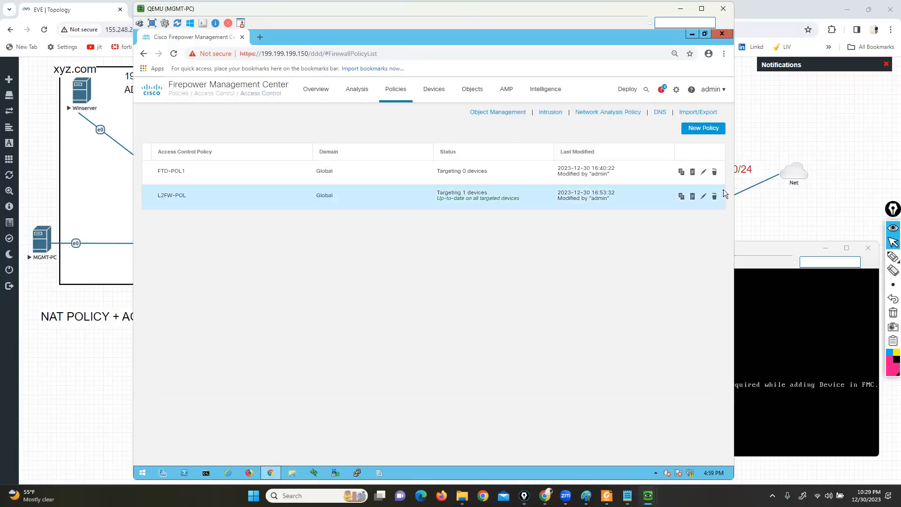
{"action": "left_click", "coordinate": [704, 197]}
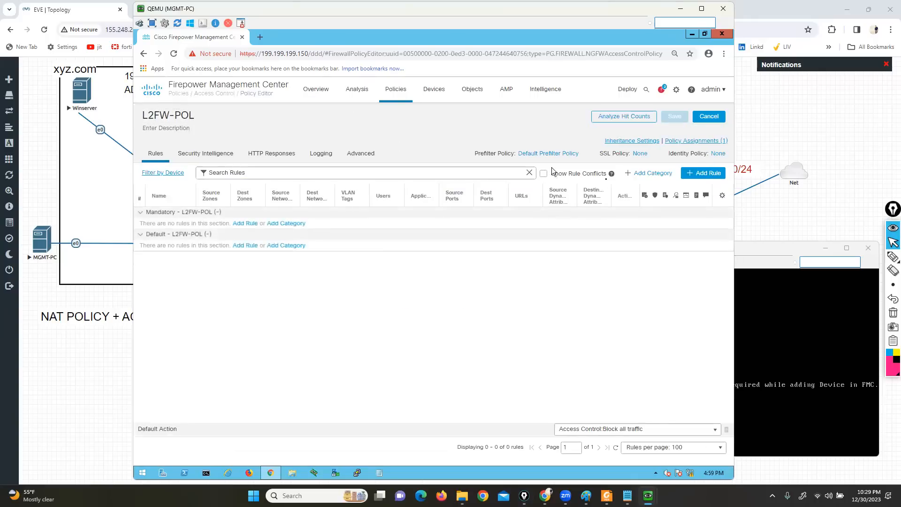
{"action": "left_click", "coordinate": [696, 175]}
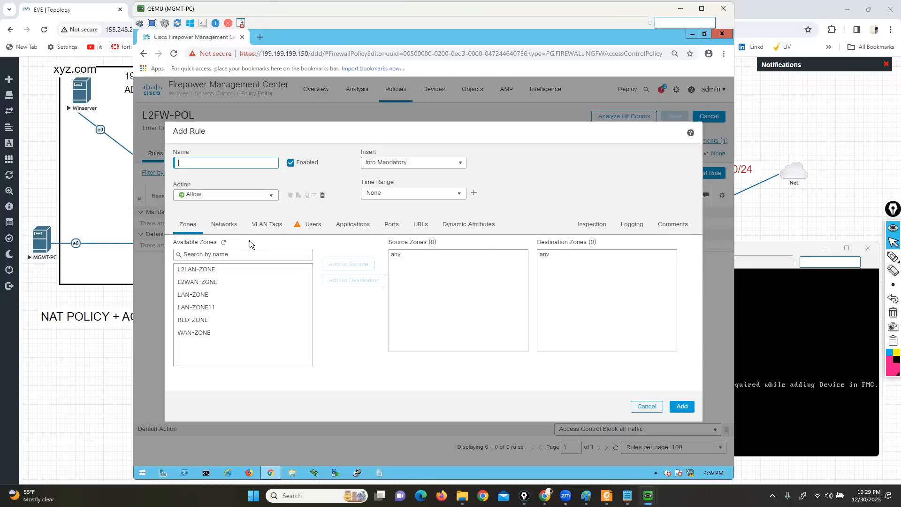
{"action": "left_click", "coordinate": [196, 271]}
{"action": "left_click", "coordinate": [346, 264]}
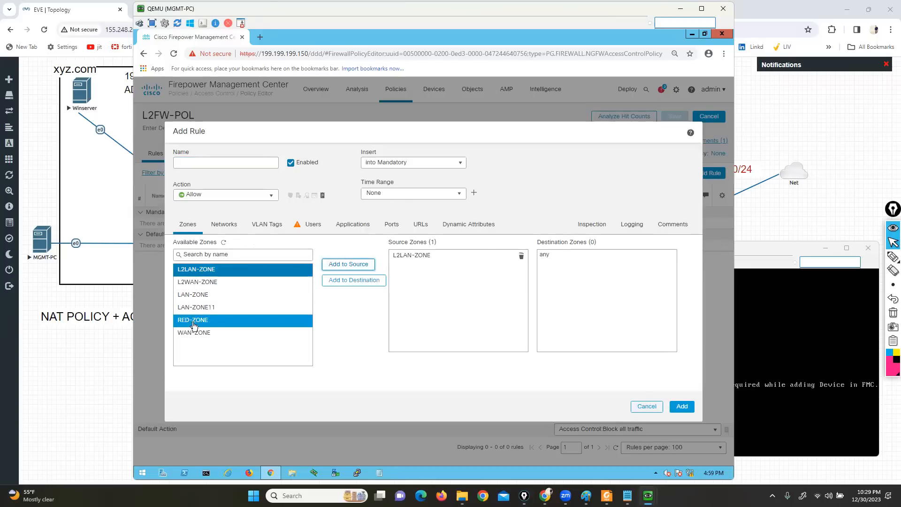
{"action": "left_click", "coordinate": [197, 282]}
{"action": "left_click", "coordinate": [360, 280]}
Review the new rule's network, application, port and URL conditions, and discard the rule without saving
{"action": "left_click", "coordinate": [224, 224]}
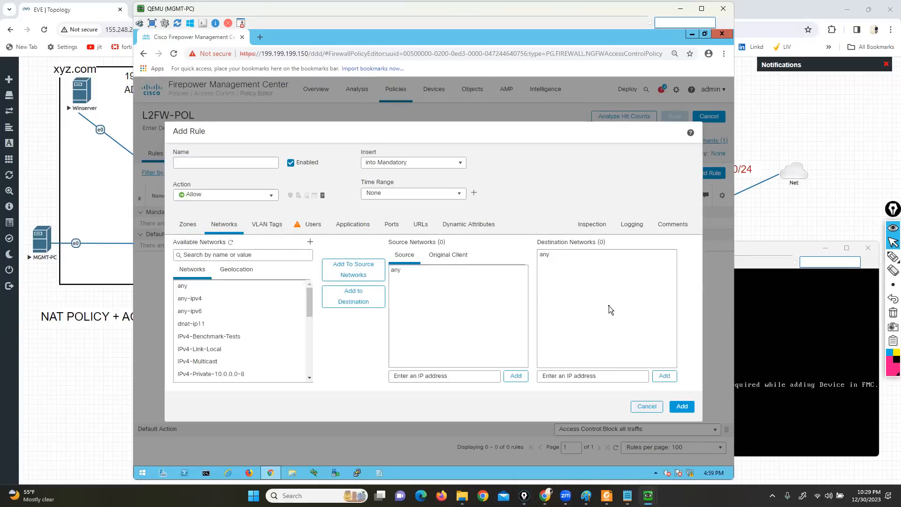
{"action": "left_click", "coordinate": [348, 229]}
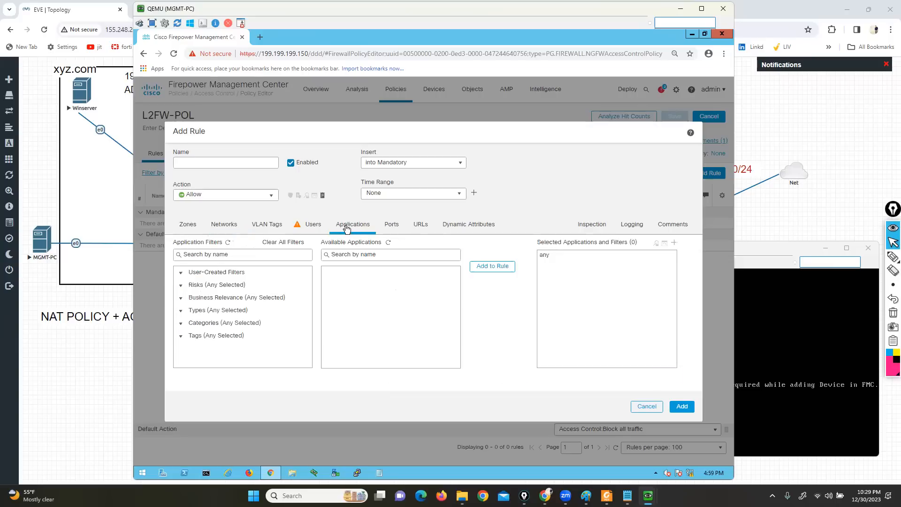
{"action": "left_click", "coordinate": [390, 226]}
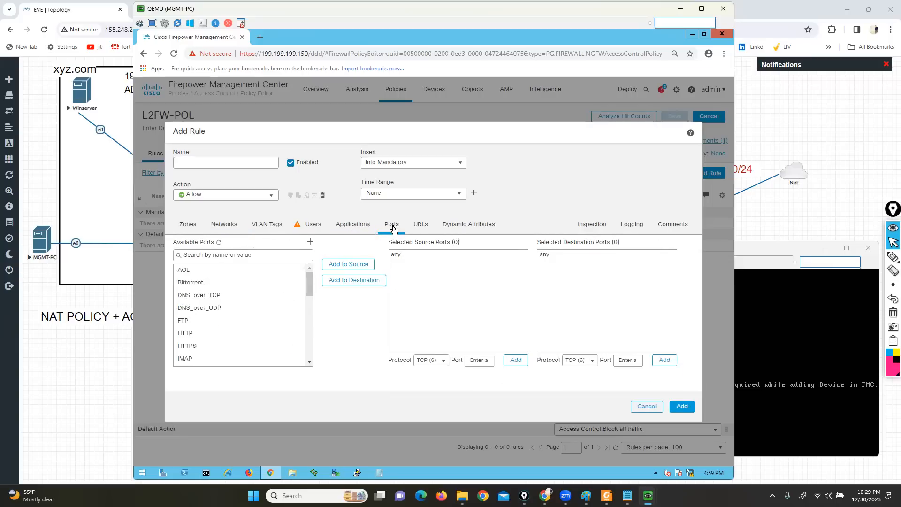
{"action": "left_click", "coordinate": [414, 229]}
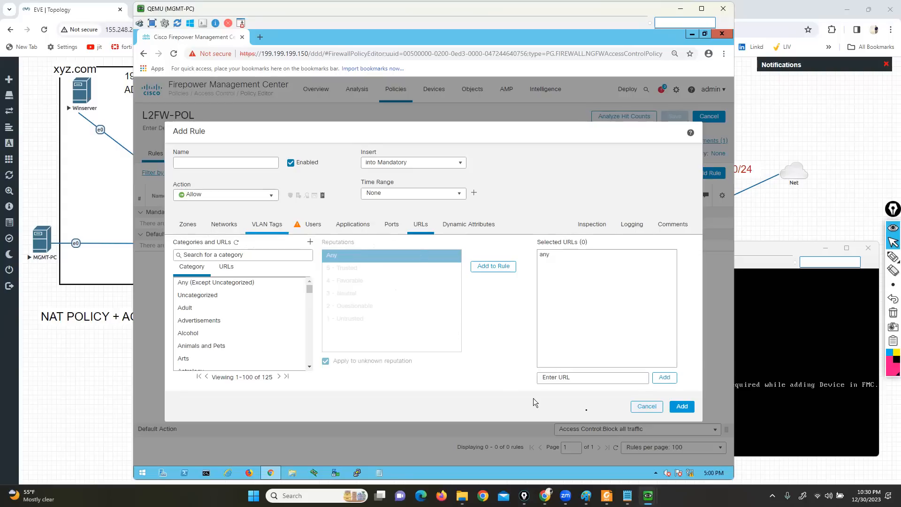
{"action": "left_click", "coordinate": [637, 407]}
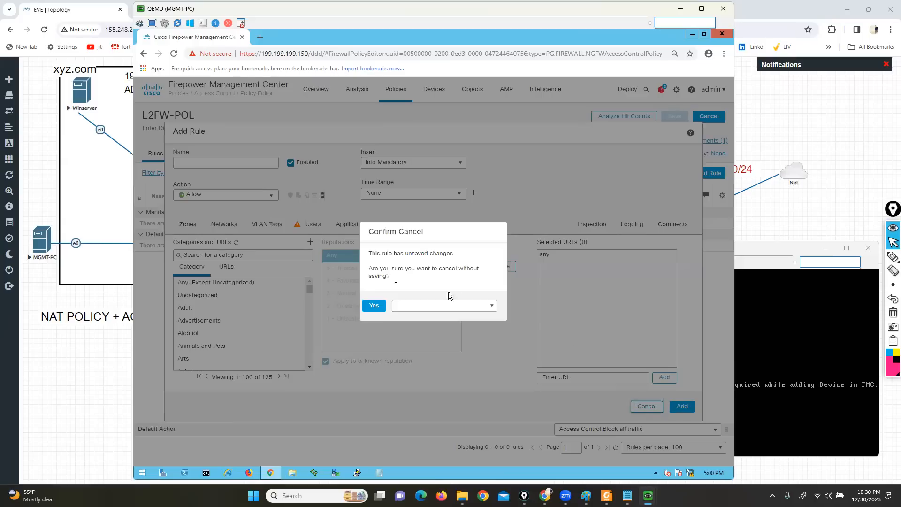
{"action": "left_click", "coordinate": [372, 306]}
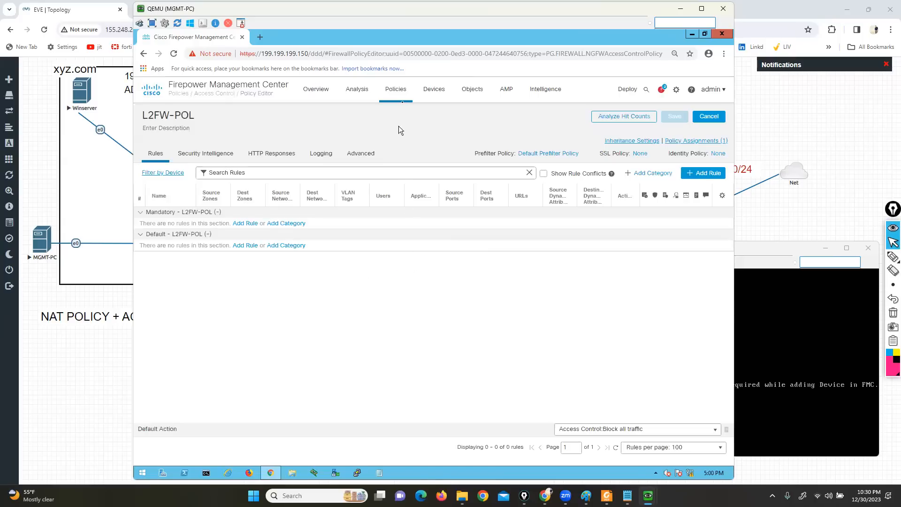
Show the site-to-site VPN topologies, look at the new topology form for a Firepower Device, and cancel it
{"action": "left_click", "coordinate": [433, 88]}
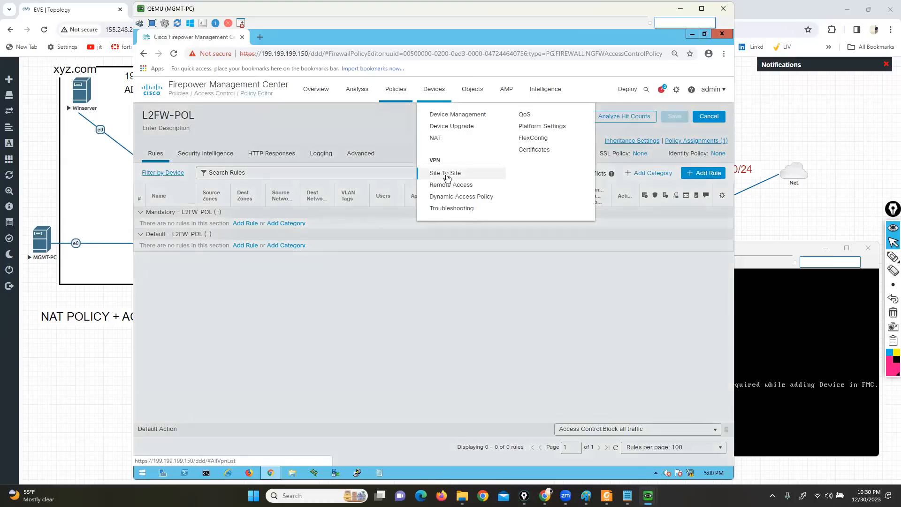
{"action": "left_click", "coordinate": [444, 174]}
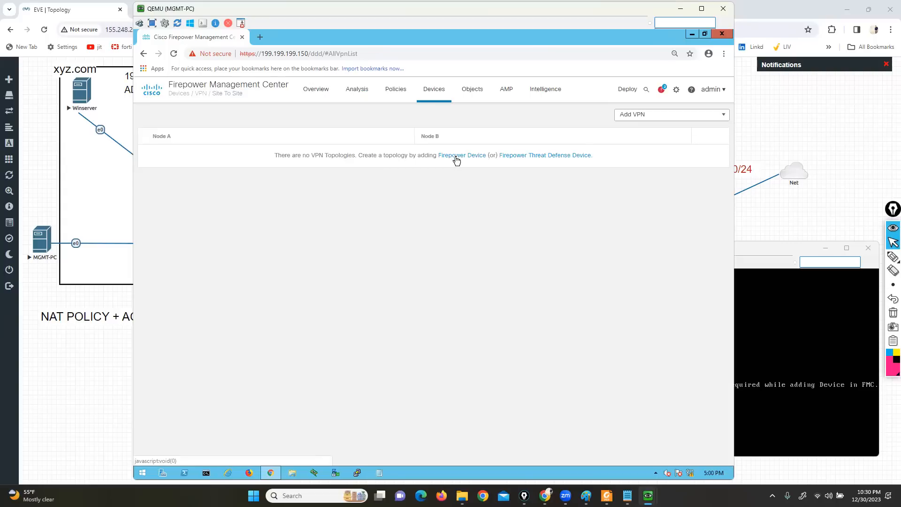
{"action": "left_click", "coordinate": [456, 160]}
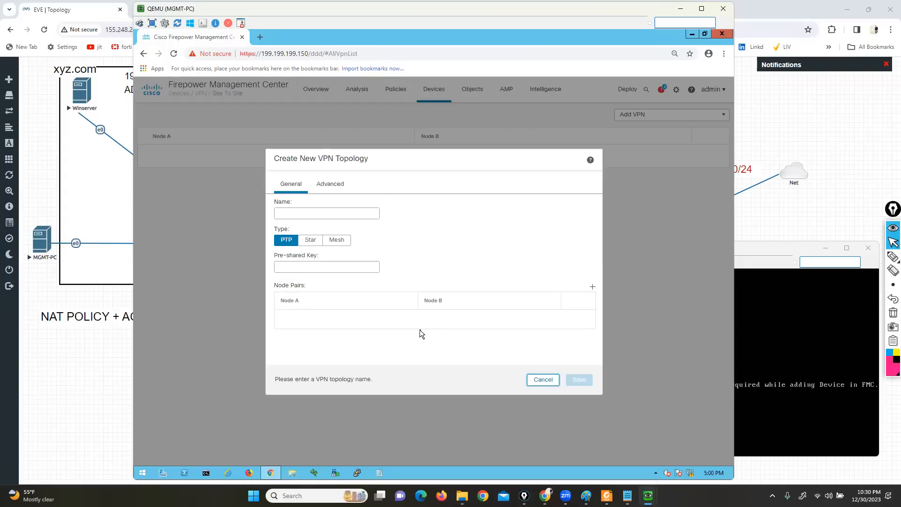
{"action": "left_click", "coordinate": [543, 380]}
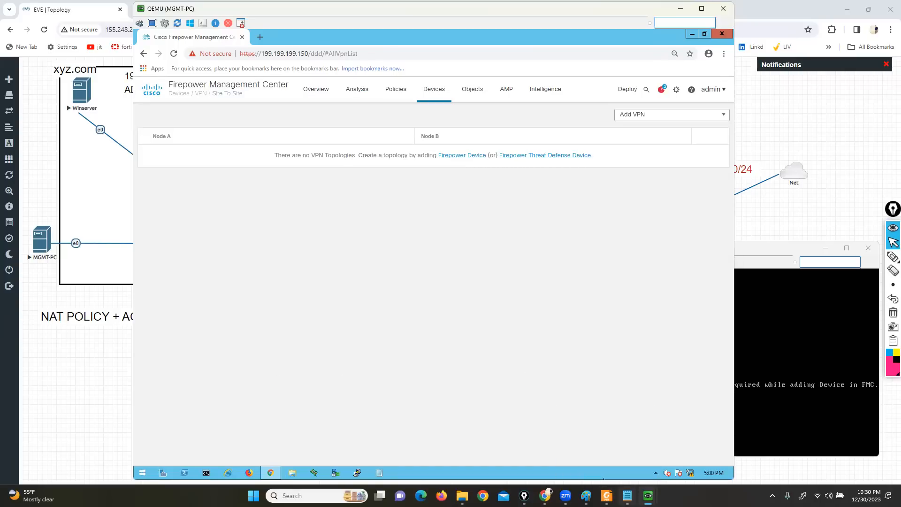
Switch to the Notepad topic list and delete topics 32, 20 and 21 together with the blank lines left behind
{"action": "left_click", "coordinate": [627, 495]}
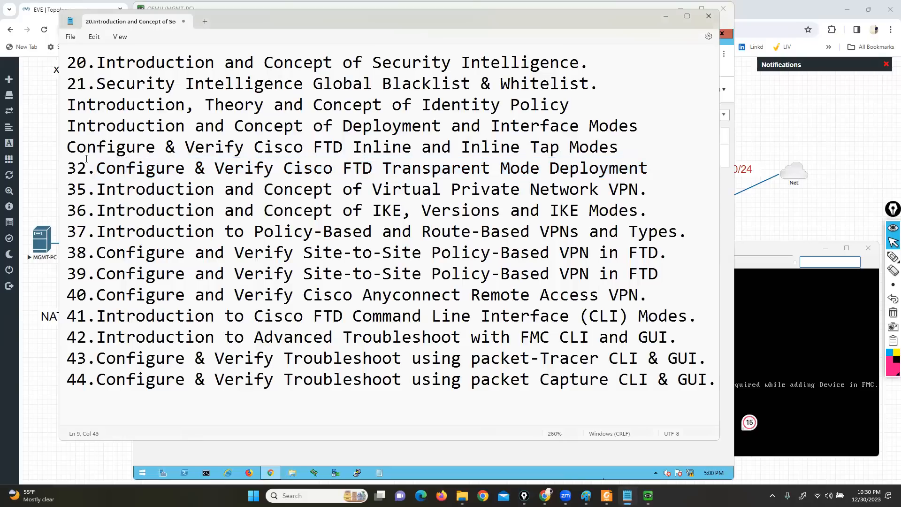
{"action": "left_click_drag", "start_coordinate": [651, 168], "coordinate": [63, 169]}
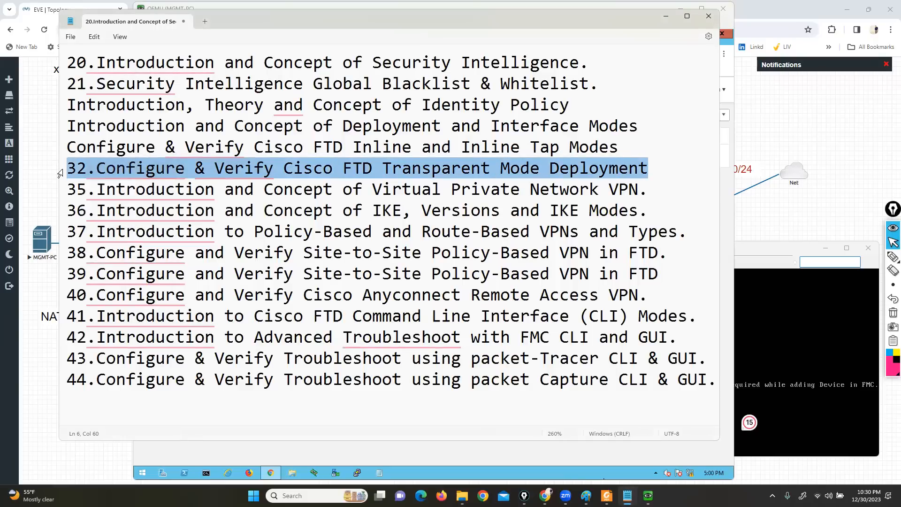
{"action": "key", "text": "BackSpace"}
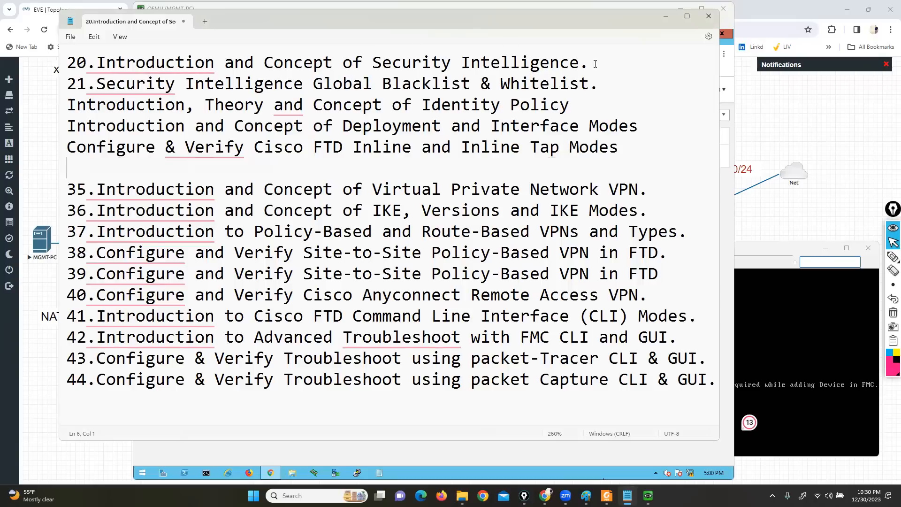
{"action": "left_click_drag", "start_coordinate": [599, 84], "coordinate": [71, 65]}
{"action": "key", "text": "BackSpace"}
{"action": "key", "text": "Delete"}
{"action": "key", "text": "Down"}
{"action": "key", "text": "Down"}
{"action": "key", "text": "Down"}
{"action": "key", "text": "Down"}
{"action": "key", "text": "BackSpace"}
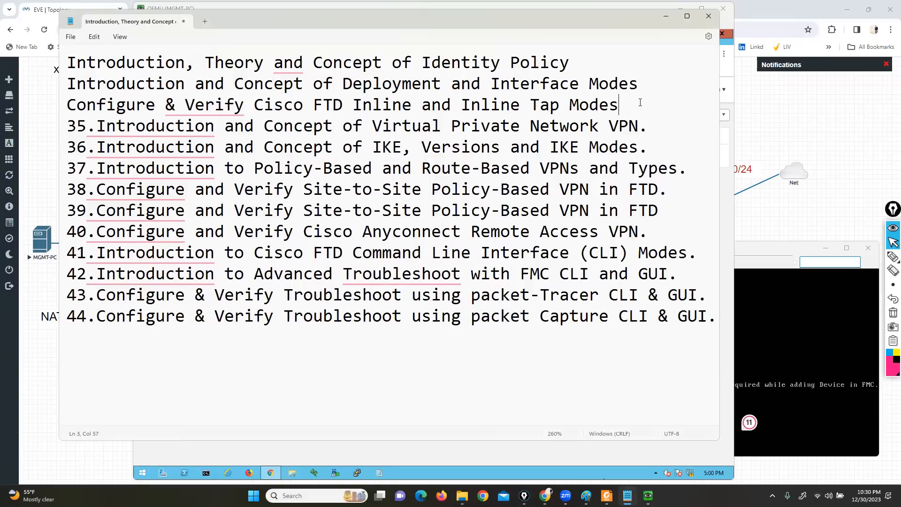
Move topics 40 to 44 above topic 35, separating them from the neighbouring topics with blank lines
{"action": "key", "text": "Return"}
{"action": "key", "text": "Up"}
{"action": "key", "text": "Return"}
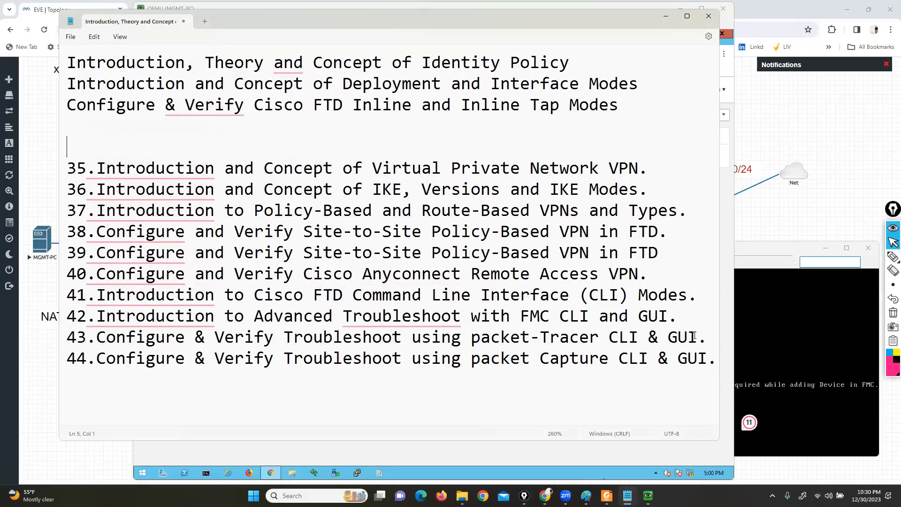
{"action": "left_click_drag", "start_coordinate": [714, 360], "coordinate": [67, 274]}
{"action": "key", "text": "ctrl+c"}
{"action": "key", "text": "BackSpace"}
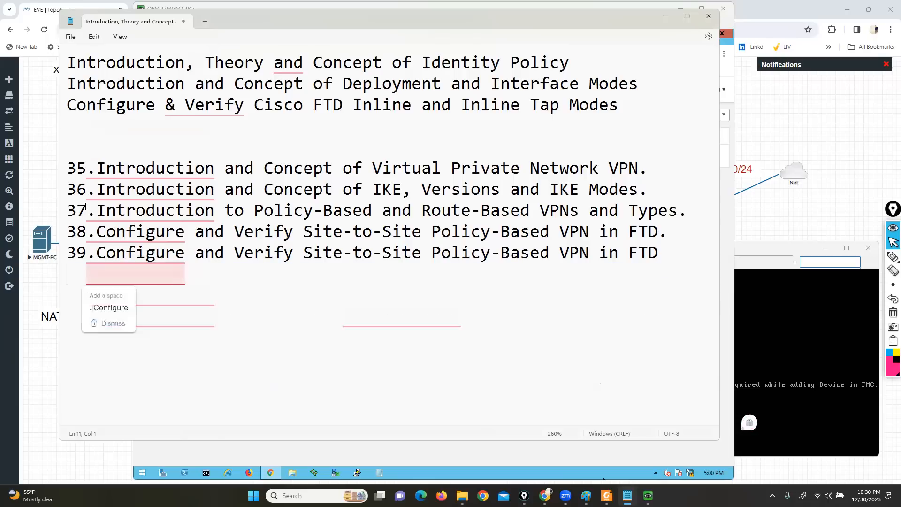
{"action": "left_click", "coordinate": [64, 125]}
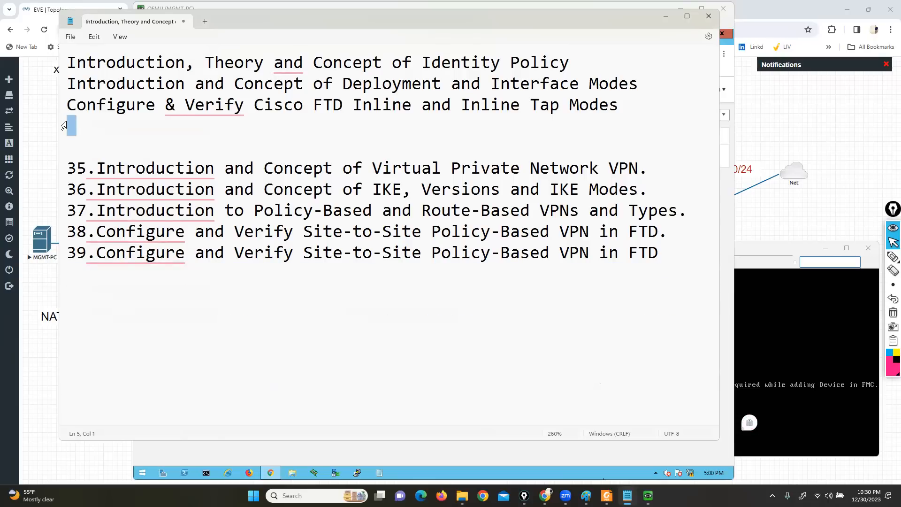
{"action": "left_click", "coordinate": [79, 121]}
{"action": "key", "text": "Return"}
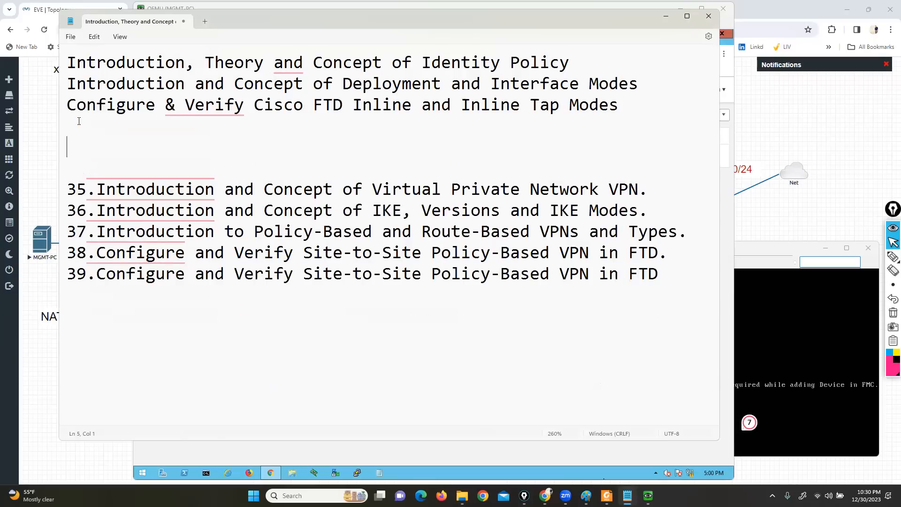
{"action": "key", "text": "ctrl+v"}
{"action": "key", "text": "Up"}
{"action": "key", "text": "Up"}
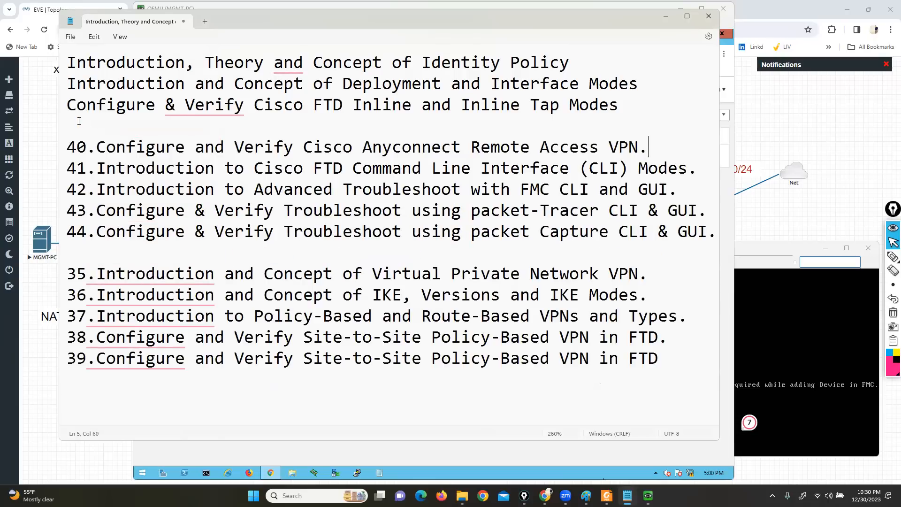
Move topic 40 on Cisco Anyconnect Remote Access VPN to the line directly below topic 39
{"action": "left_click_drag", "start_coordinate": [649, 147], "coordinate": [66, 150]}
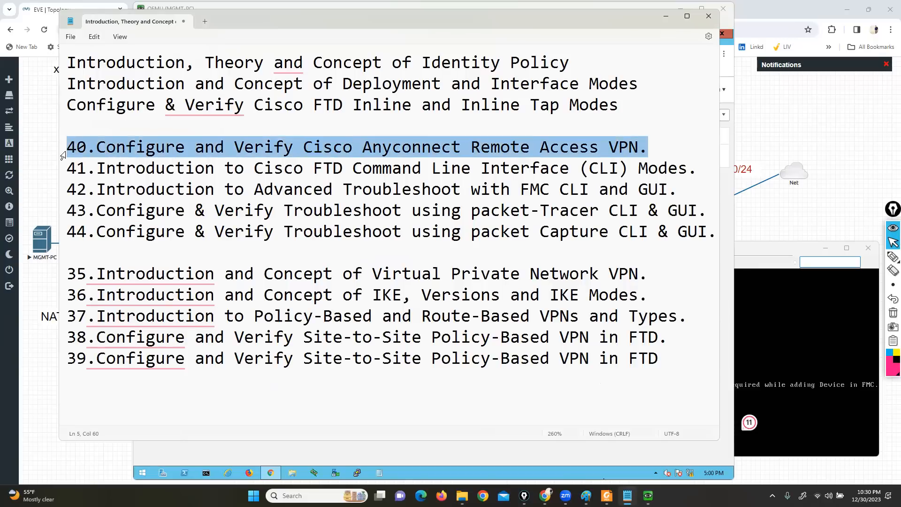
{"action": "key", "text": "Delete"}
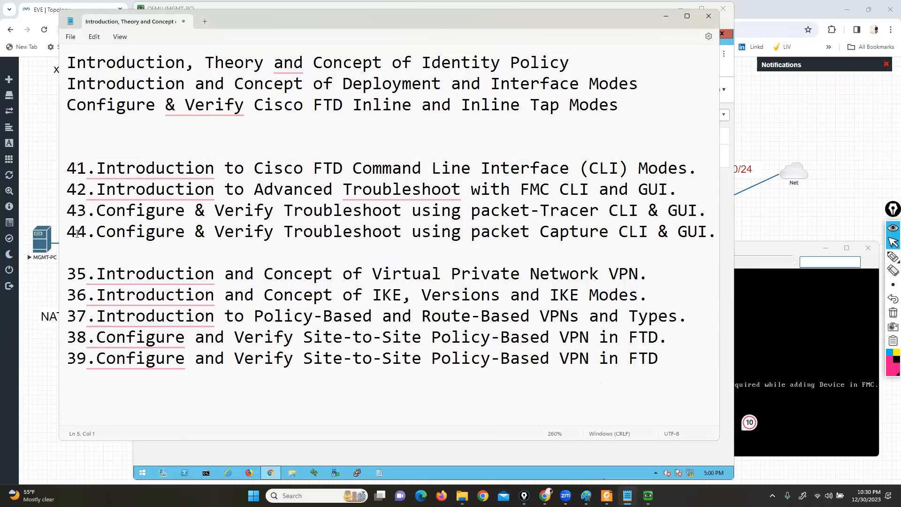
{"action": "key", "text": "ctrl+z"}
{"action": "key", "text": "ctrl+c"}
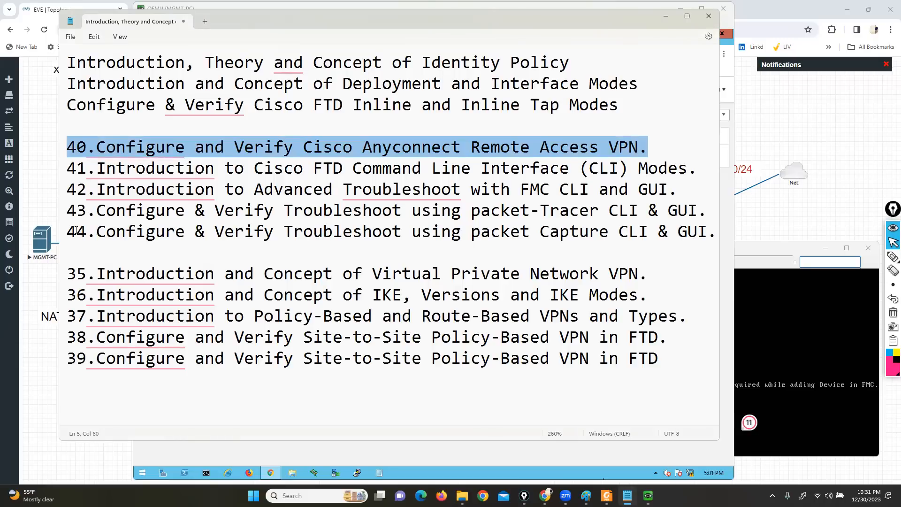
{"action": "key", "text": "Delete"}
{"action": "key", "text": "ctrl+v"}
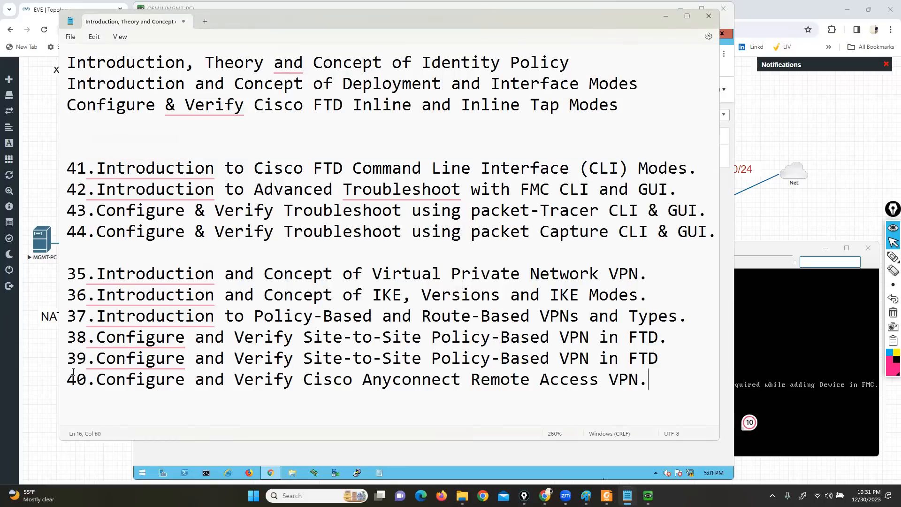
Remove the blank lines above topic 41 and keep one blank line between topics 44 and 35
{"action": "key", "text": "Up"}
{"action": "key", "text": "Up"}
{"action": "key", "text": "Up"}
{"action": "key", "text": "Up"}
{"action": "key", "text": "Up"}
{"action": "key", "text": "Up"}
{"action": "left_click", "coordinate": [69, 164]}
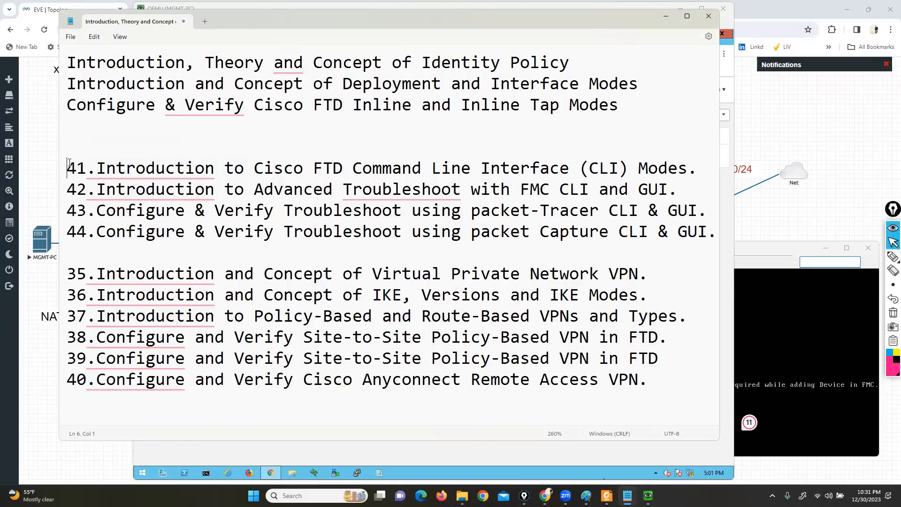
{"action": "key", "text": "BackSpace"}
{"action": "key", "text": "BackSpace"}
{"action": "left_click", "coordinate": [69, 230]}
{"action": "key", "text": "BackSpace"}
{"action": "key", "text": "BackSpace"}
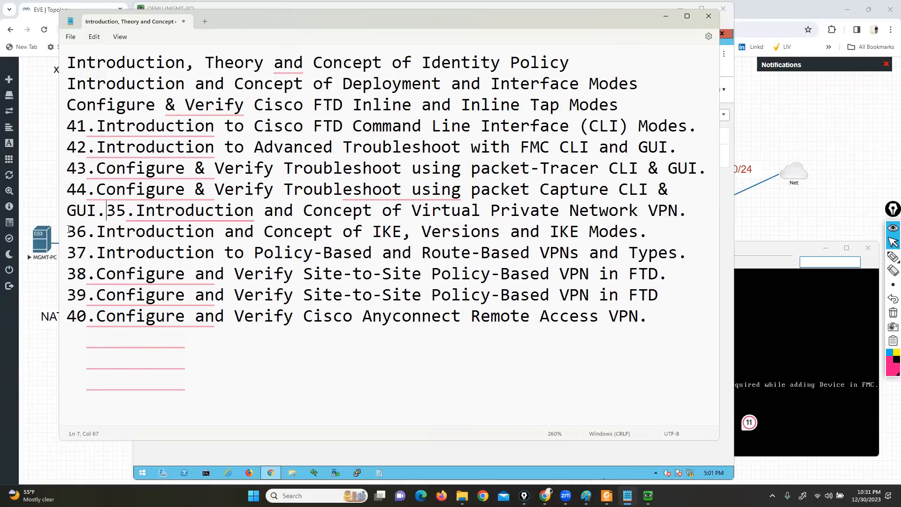
{"action": "key", "text": "Return"}
{"action": "key", "text": "Return"}
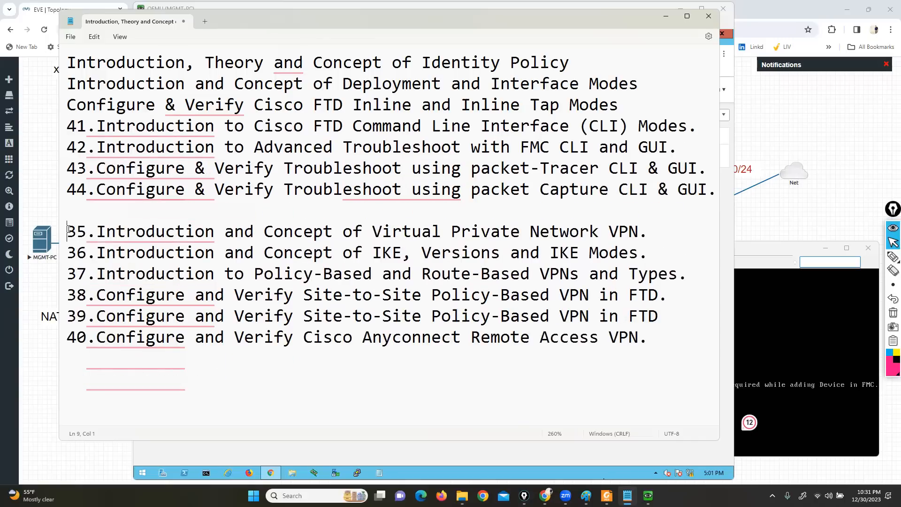
Highlight the topics from Identity Policy through topic 44 in the topic list to review them
{"action": "left_click_drag", "start_coordinate": [402, 61], "coordinate": [569, 63]}
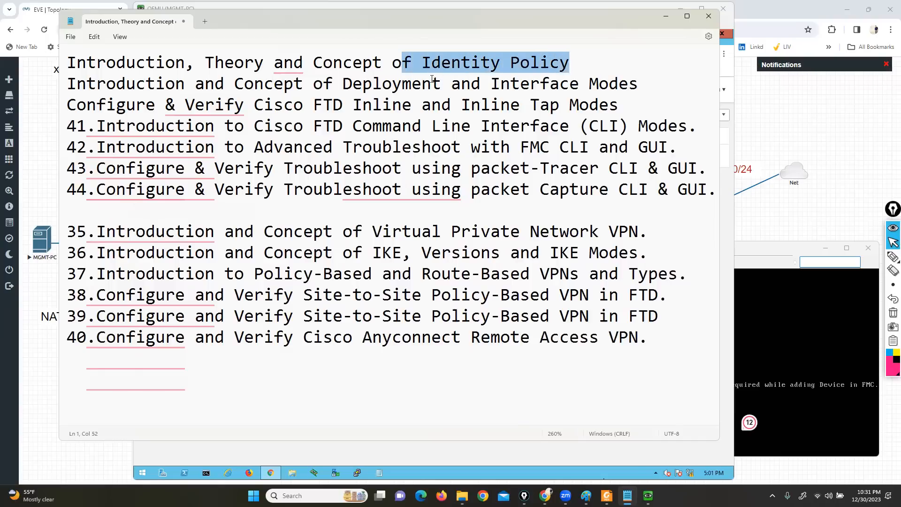
{"action": "left_click_drag", "start_coordinate": [490, 83], "coordinate": [629, 82]}
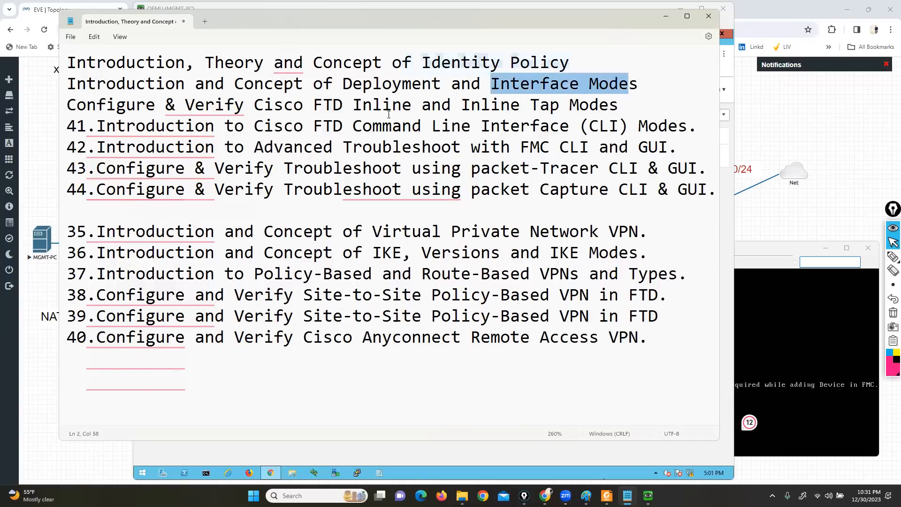
{"action": "left_click_drag", "start_coordinate": [362, 104], "coordinate": [594, 103]}
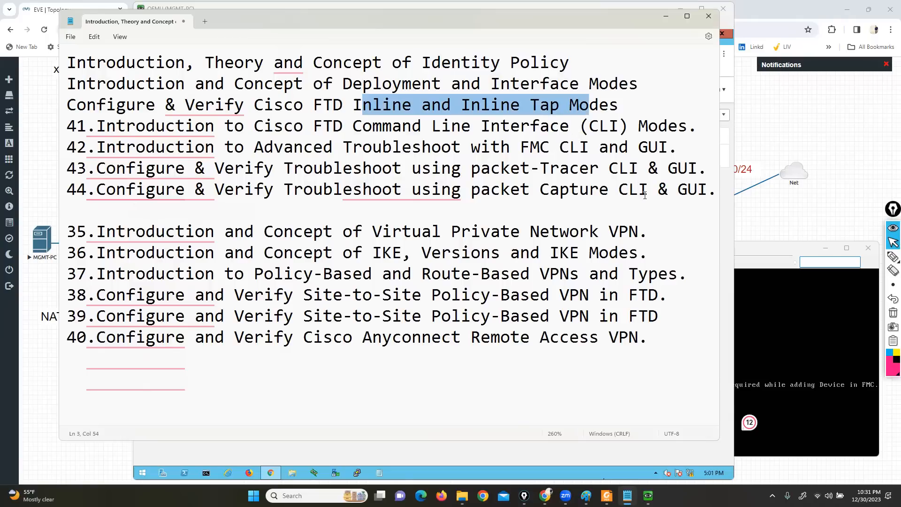
{"action": "left_click_drag", "start_coordinate": [402, 63], "coordinate": [717, 190]}
{"action": "left_click_drag", "start_coordinate": [213, 81], "coordinate": [57, 60]}
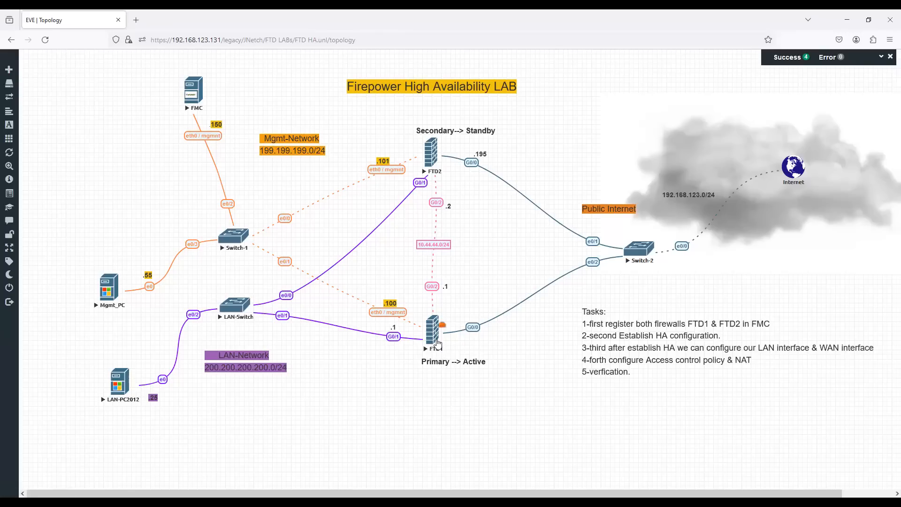
Show the FTD1 node's available actions in the EVE Firepower High Availability LAB topology and dismiss them without choosing one
{"action": "right_click", "coordinate": [437, 341]}
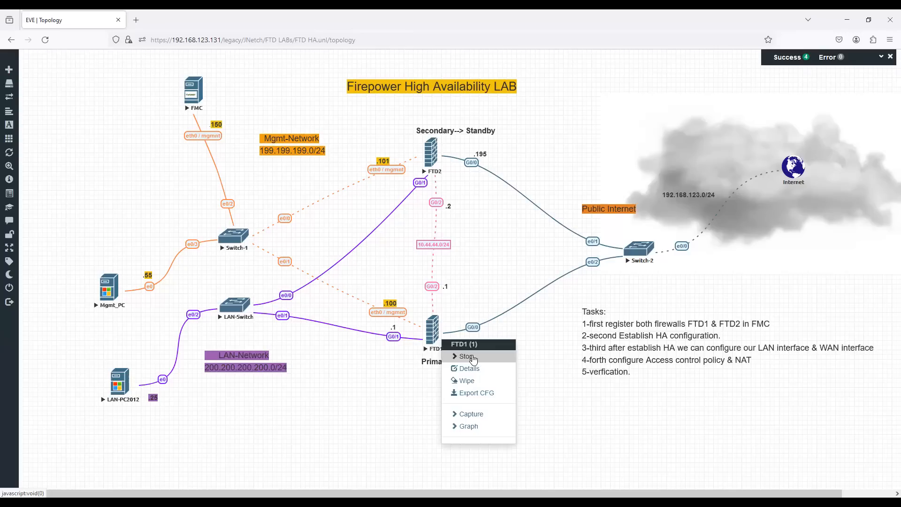
{"action": "left_click", "coordinate": [425, 380]}
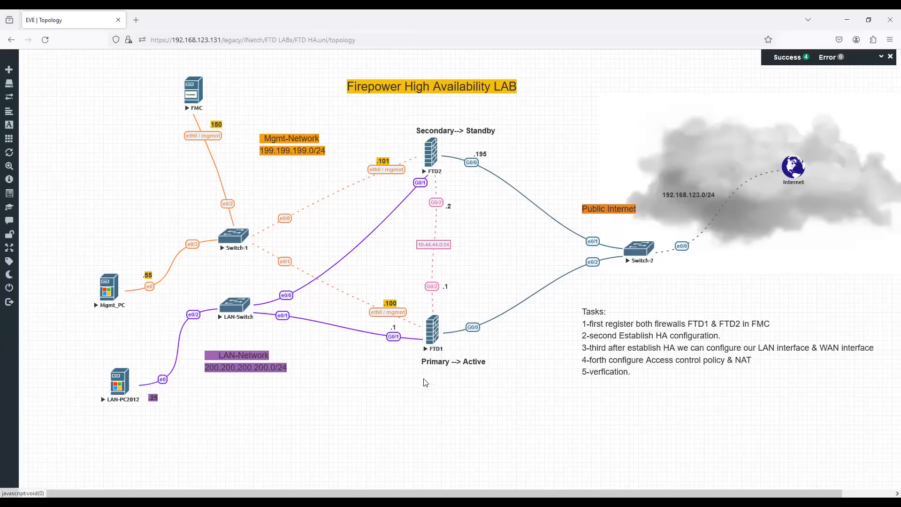
{"action": "right_click", "coordinate": [434, 342]}
{"action": "left_click", "coordinate": [420, 387]}
{"action": "right_click", "coordinate": [435, 337]}
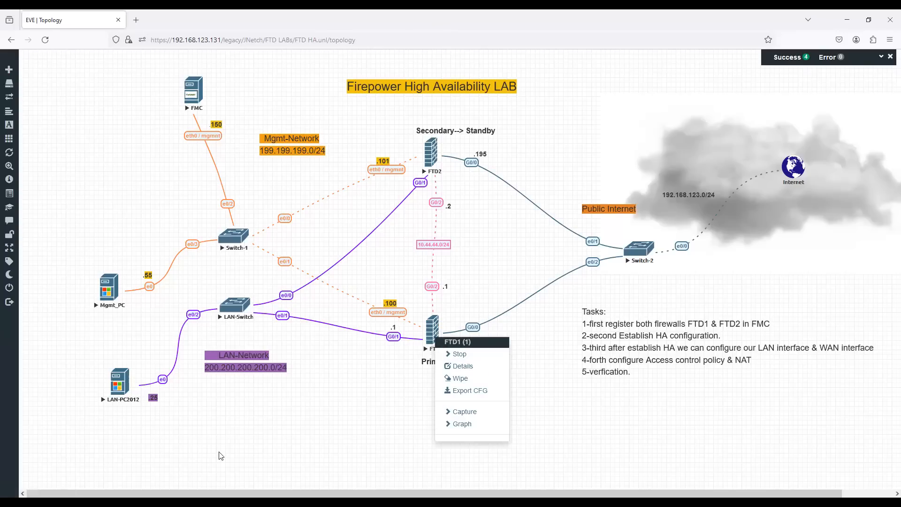
{"action": "left_click", "coordinate": [290, 444]}
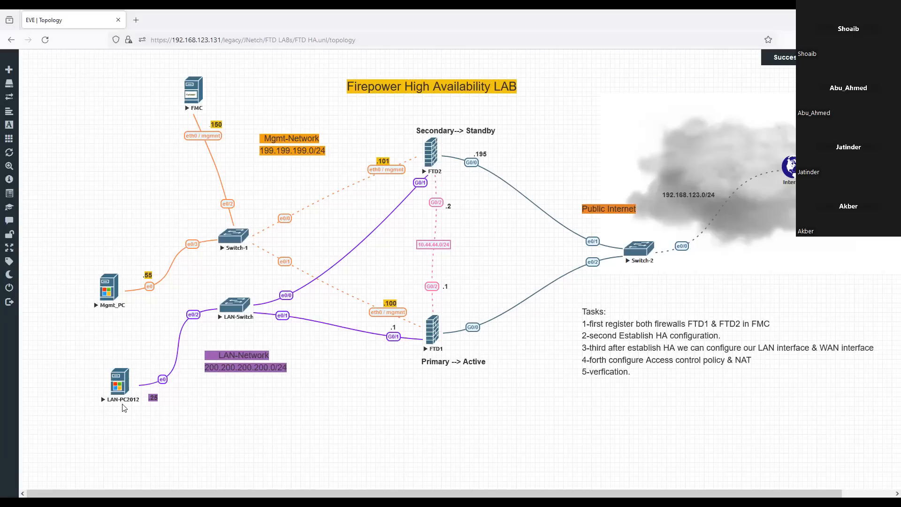
Stop the primary firewall node FTD1 in the High Availability lab topology
{"action": "mouse_move", "coordinate": [119, 391]}
{"action": "left_click", "coordinate": [434, 338]}
{"action": "left_click", "coordinate": [469, 361]}
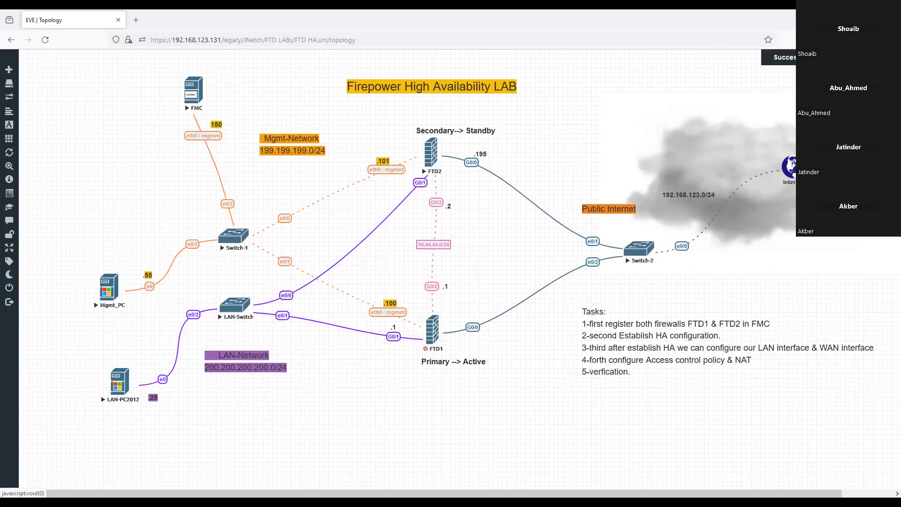